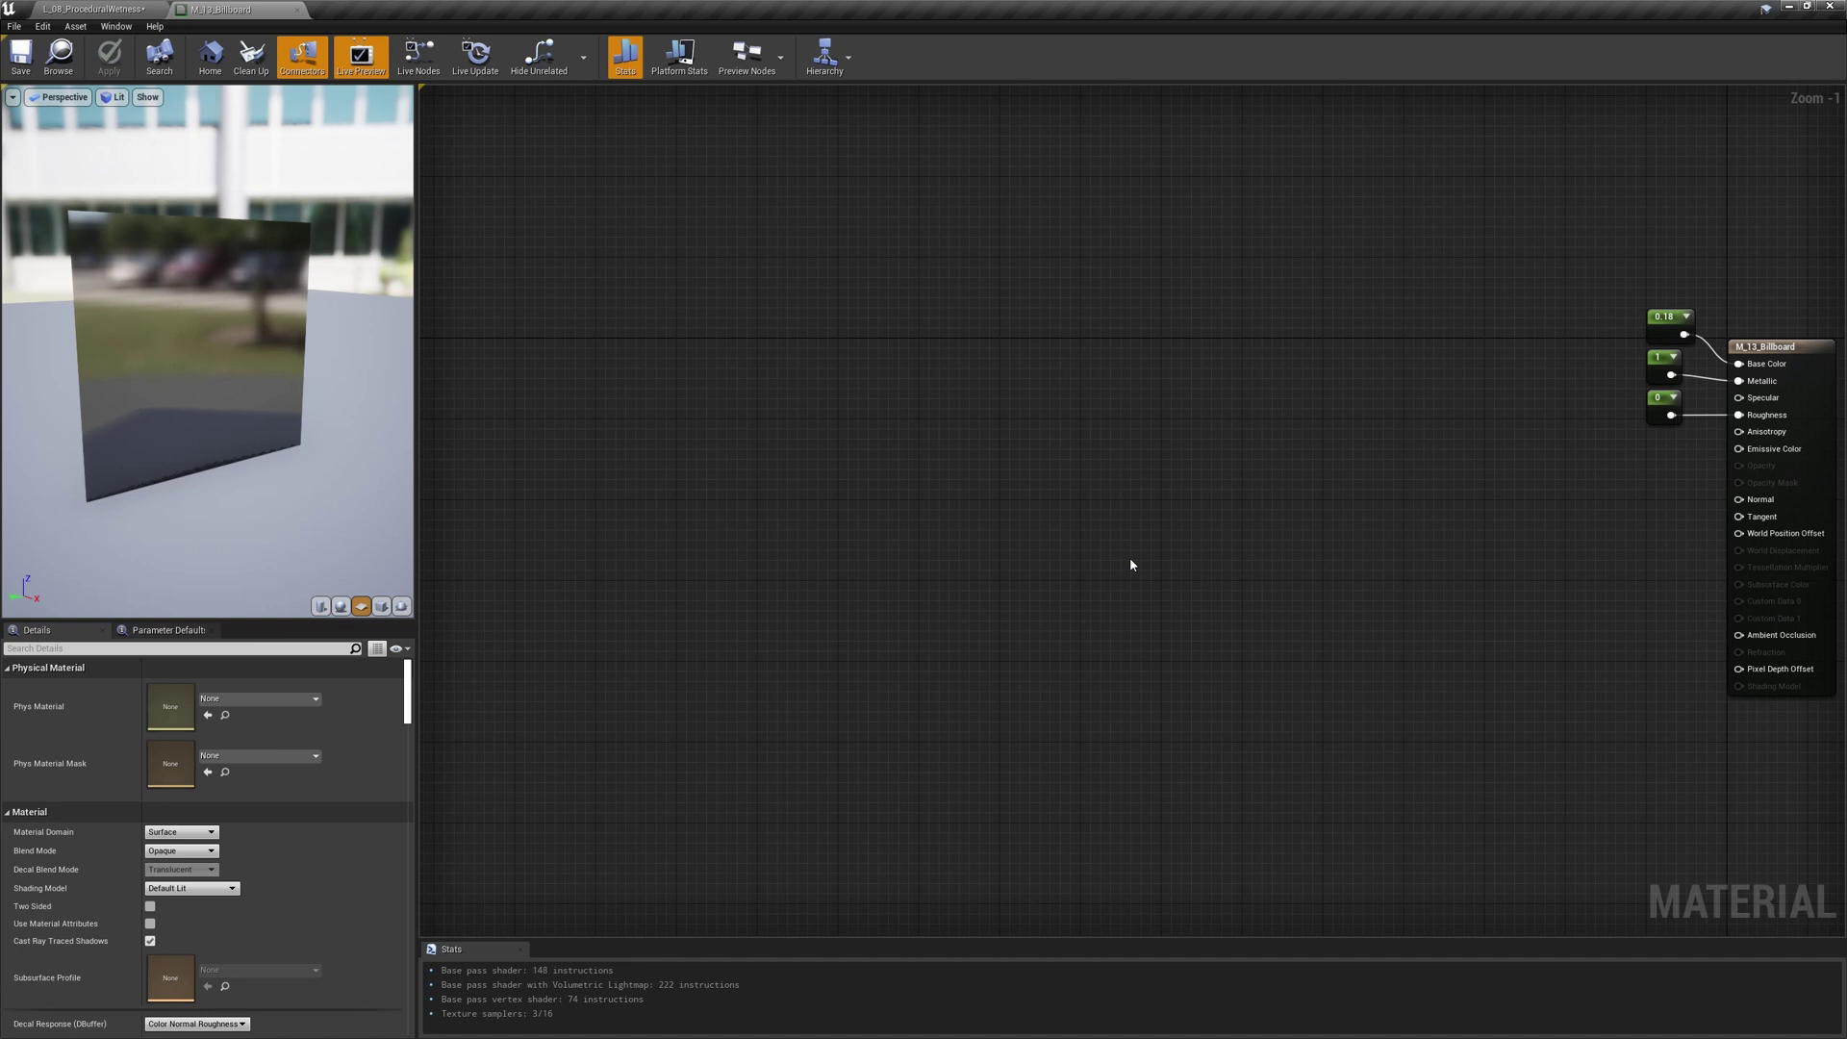
- Add a texture coordinate node and split it into separate R and G component masks
{"action": "left_click", "coordinate": [520, 432]}
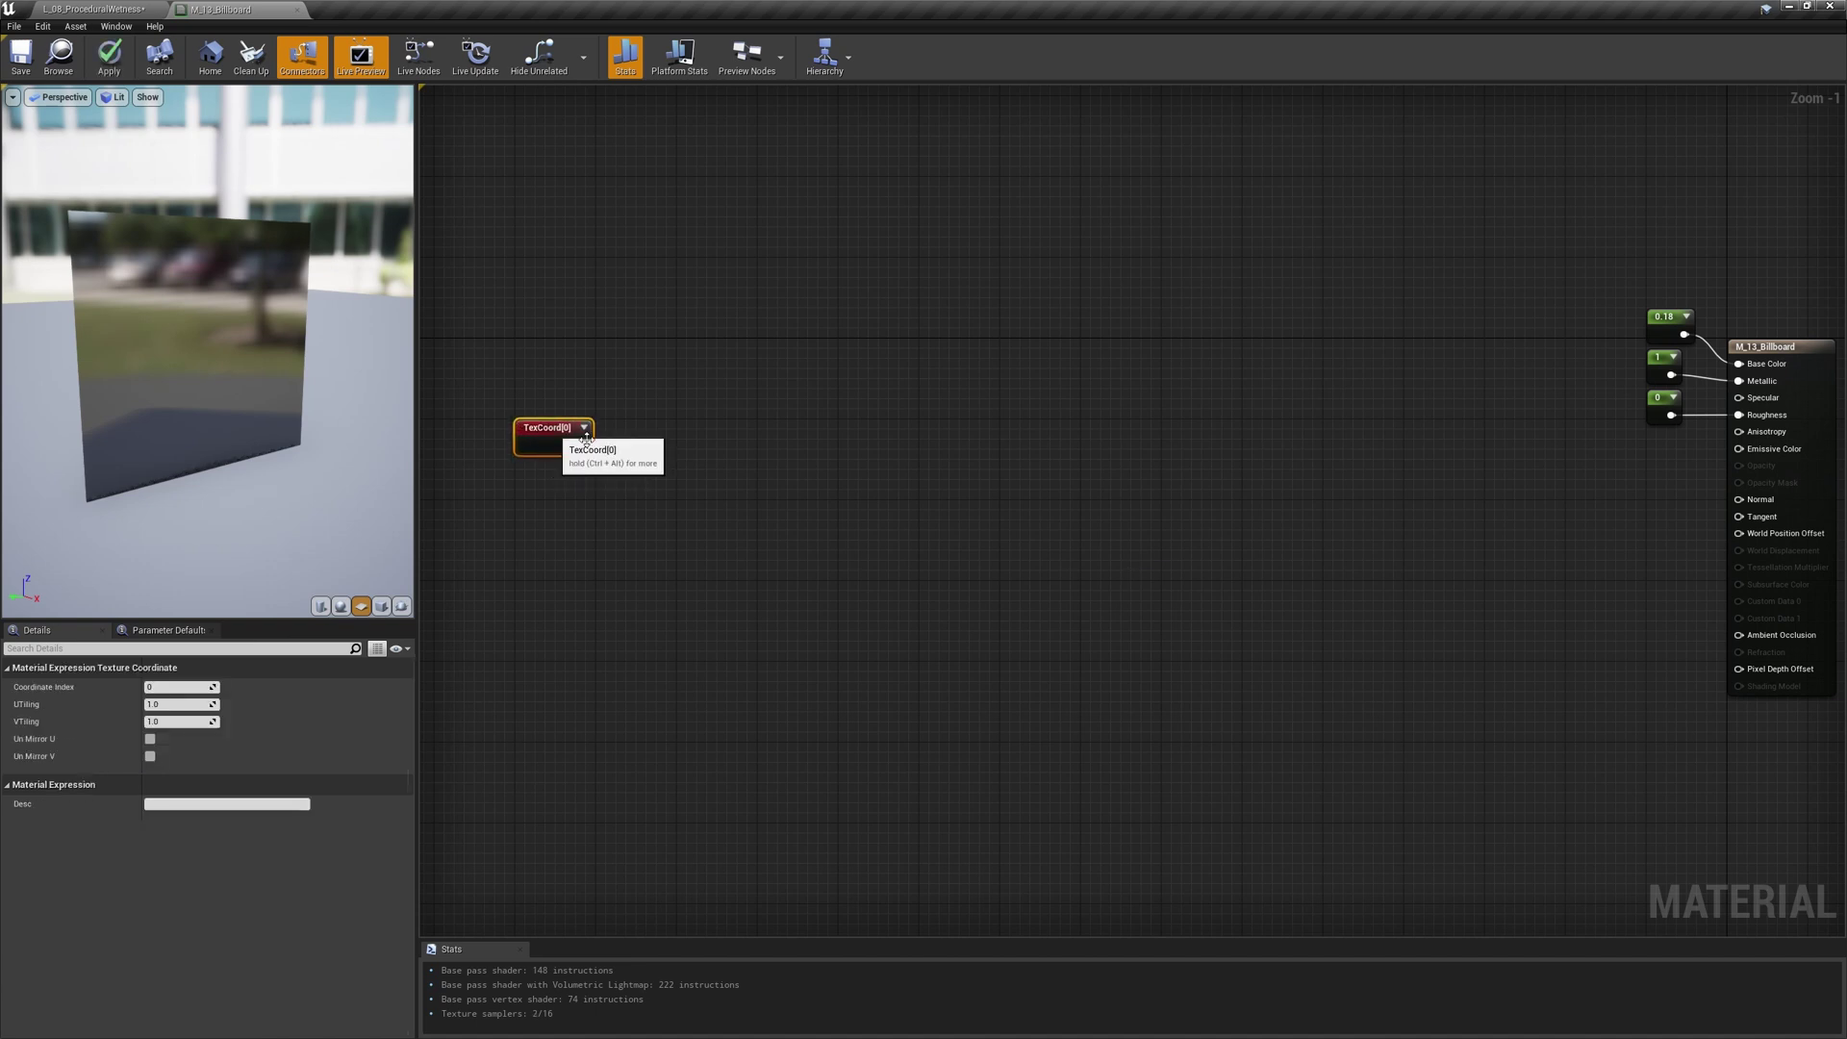
{"action": "left_click", "coordinate": [648, 425]}
{"action": "left_click", "coordinate": [648, 426]}
{"action": "left_click_drag", "start_coordinate": [581, 445], "coordinate": [725, 489]}
{"action": "left_click", "coordinate": [149, 704]}
{"action": "key", "text": "ctrl+w"}
{"action": "left_click", "coordinate": [150, 704]}
{"action": "left_click", "coordinate": [150, 687]}
- Invert the G mask with a One Minus node and append it to the R mask
{"action": "key", "text": "o"}
{"action": "left_click", "coordinate": [716, 470]}
{"action": "left_click_drag", "start_coordinate": [743, 469], "coordinate": [800, 446]}
{"action": "right_click", "coordinate": [791, 426]}
{"action": "type", "text": "app"}
{"action": "key", "text": "Return"}
{"action": "left_click_drag", "start_coordinate": [817, 430], "coordinate": [784, 430]}
{"action": "left_click_drag", "start_coordinate": [730, 486], "coordinate": [766, 463]}
- Shift the texture coordinate, mask, One Minus and Append nodes together, away from the material output, to free up graph space
{"action": "left_click", "coordinate": [721, 470], "text": "ctrl"}
{"action": "left_click", "coordinate": [669, 470], "text": "ctrl"}
{"action": "left_click", "coordinate": [662, 431], "text": "ctrl"}
{"action": "left_click", "coordinate": [551, 430], "text": "ctrl"}
{"action": "left_click_drag", "start_coordinate": [662, 431], "coordinate": [470, 430]}
{"action": "left_click", "coordinate": [698, 445]}
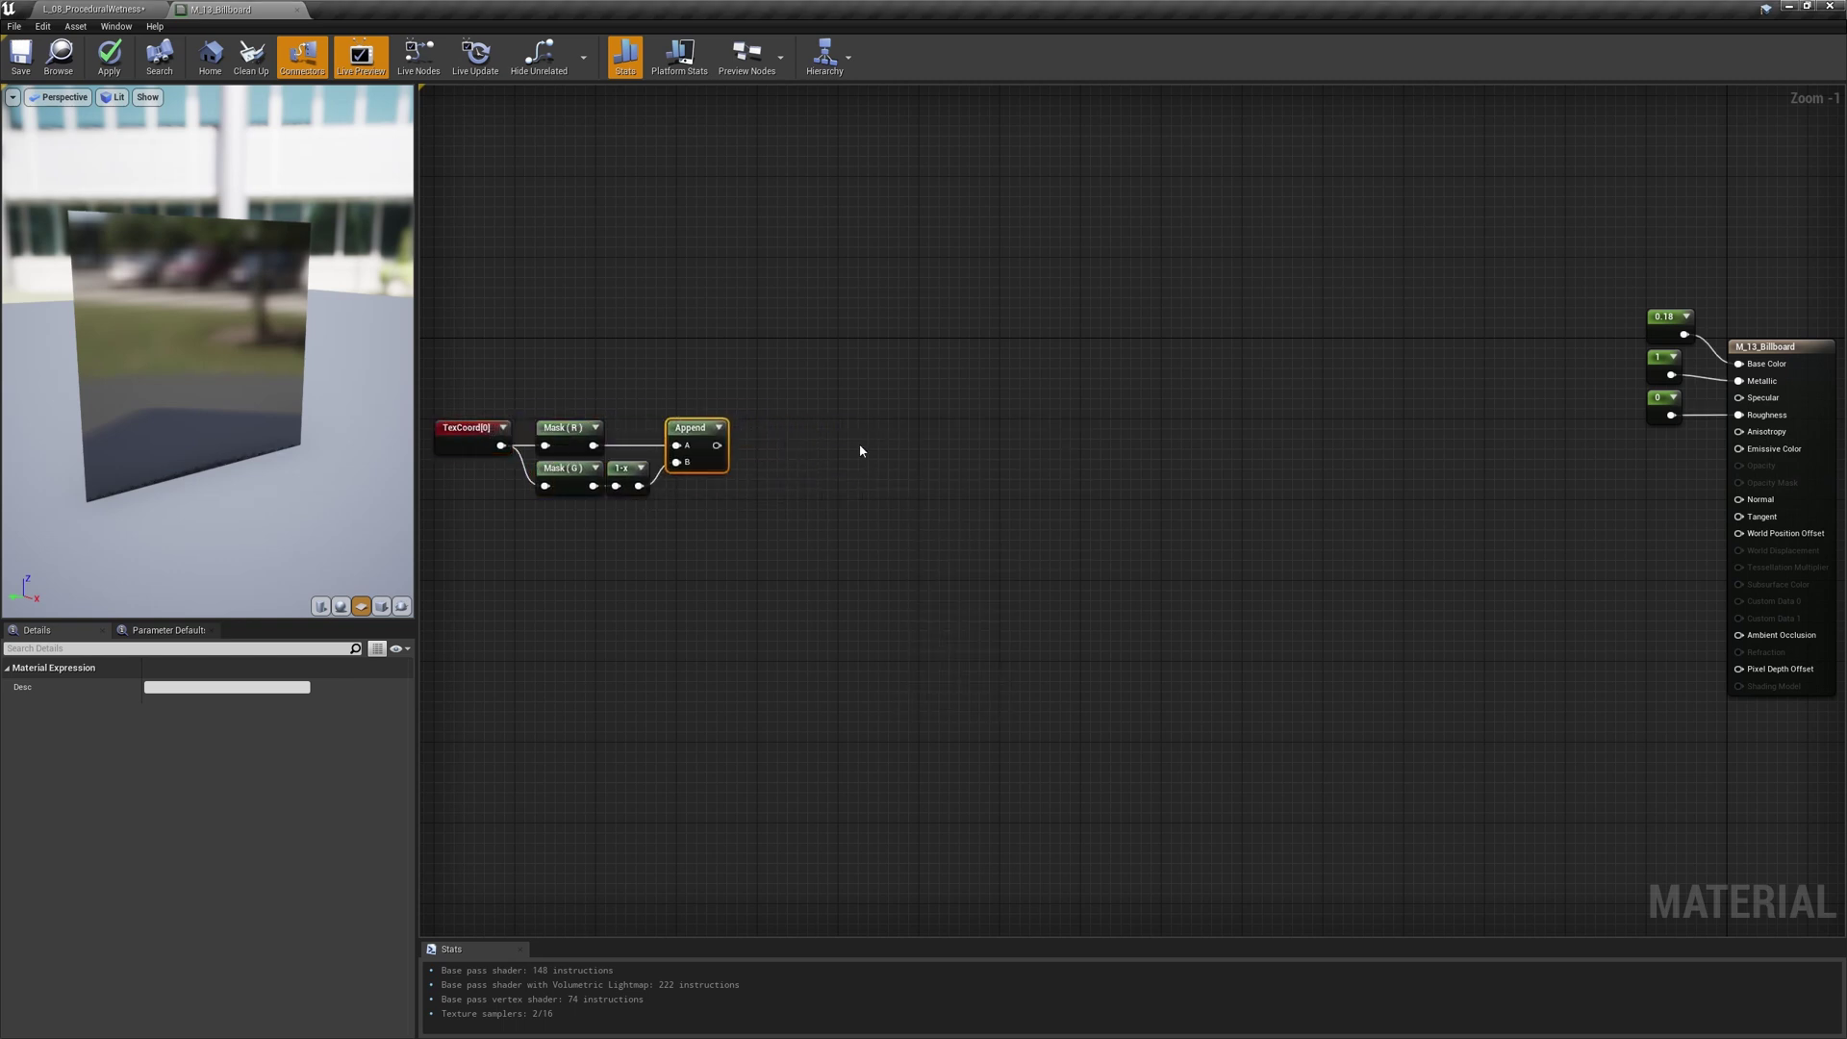
- Subtract a constant 0.5 from the appended coordinates with a Subtract node
{"action": "right_click", "coordinate": [860, 450]}
{"action": "type", "text": "subtract"}
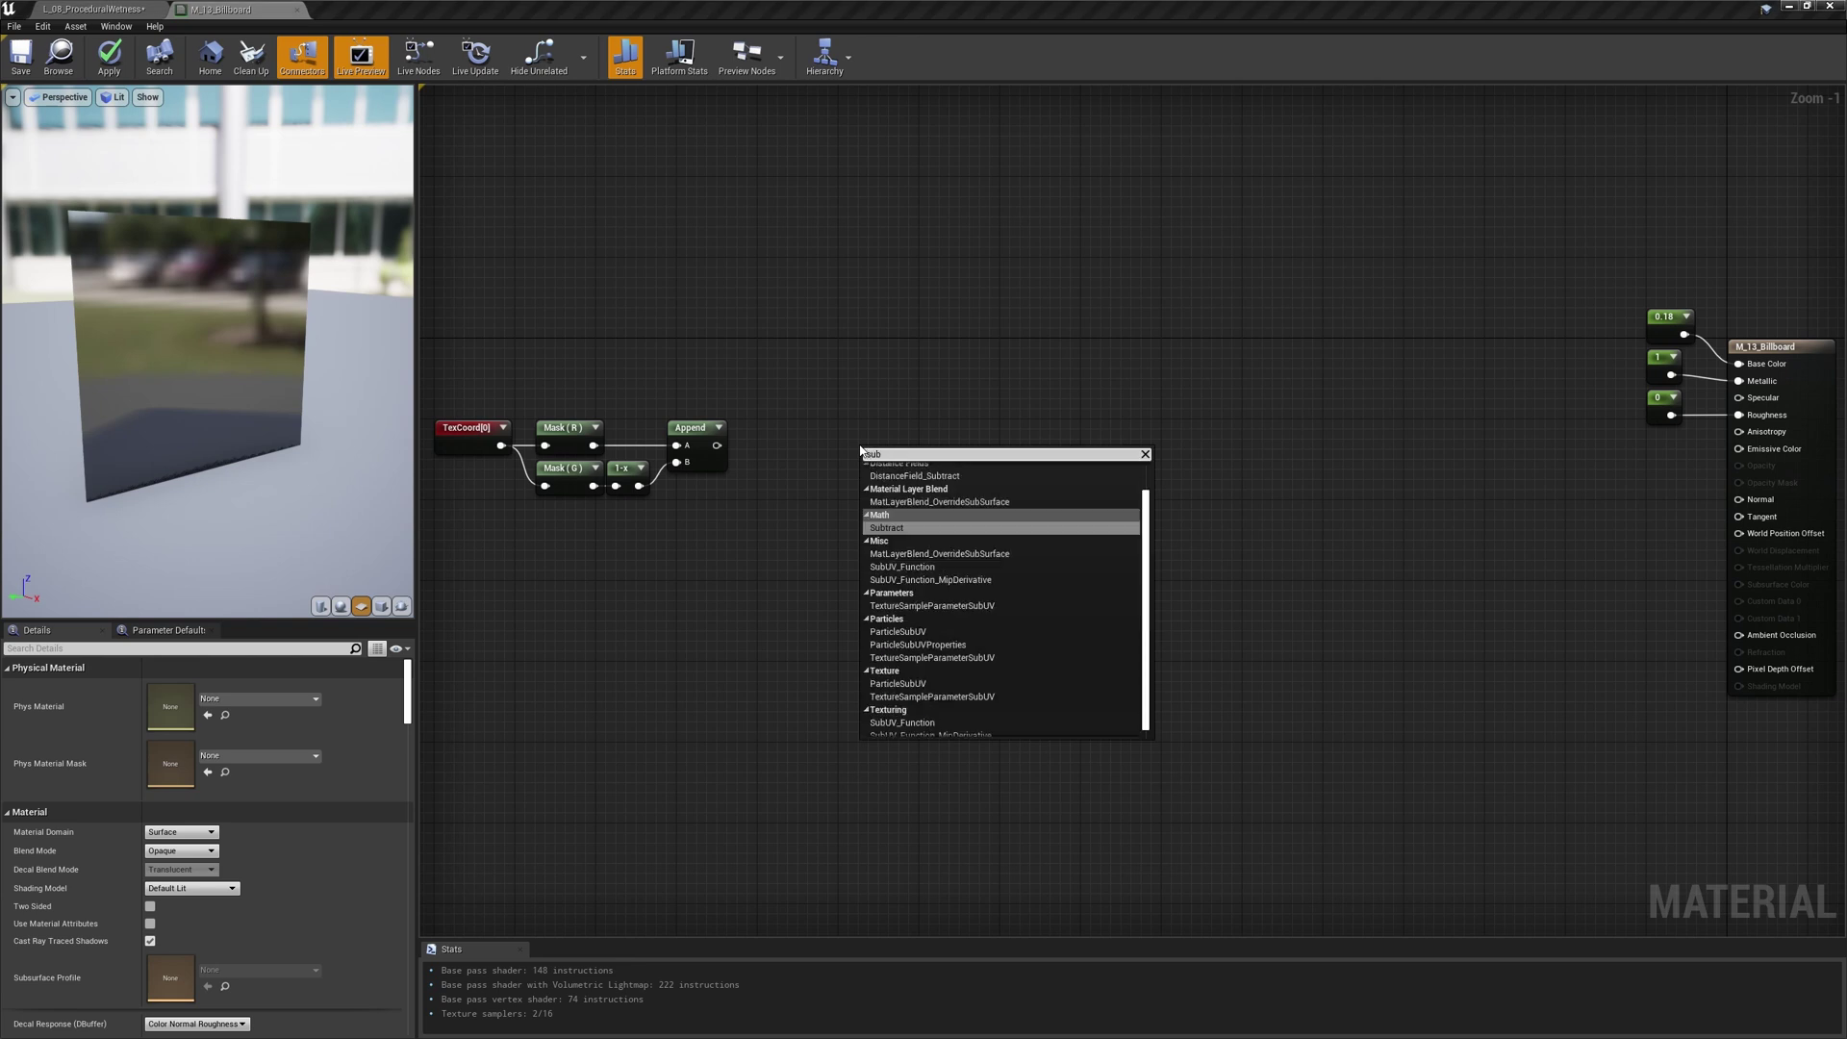
{"action": "key", "text": "Return"}
{"action": "left_click_drag", "start_coordinate": [716, 446], "coordinate": [870, 469]}
{"action": "left_click_drag", "start_coordinate": [895, 452], "coordinate": [775, 427]}
{"action": "left_click", "coordinate": [178, 704]}
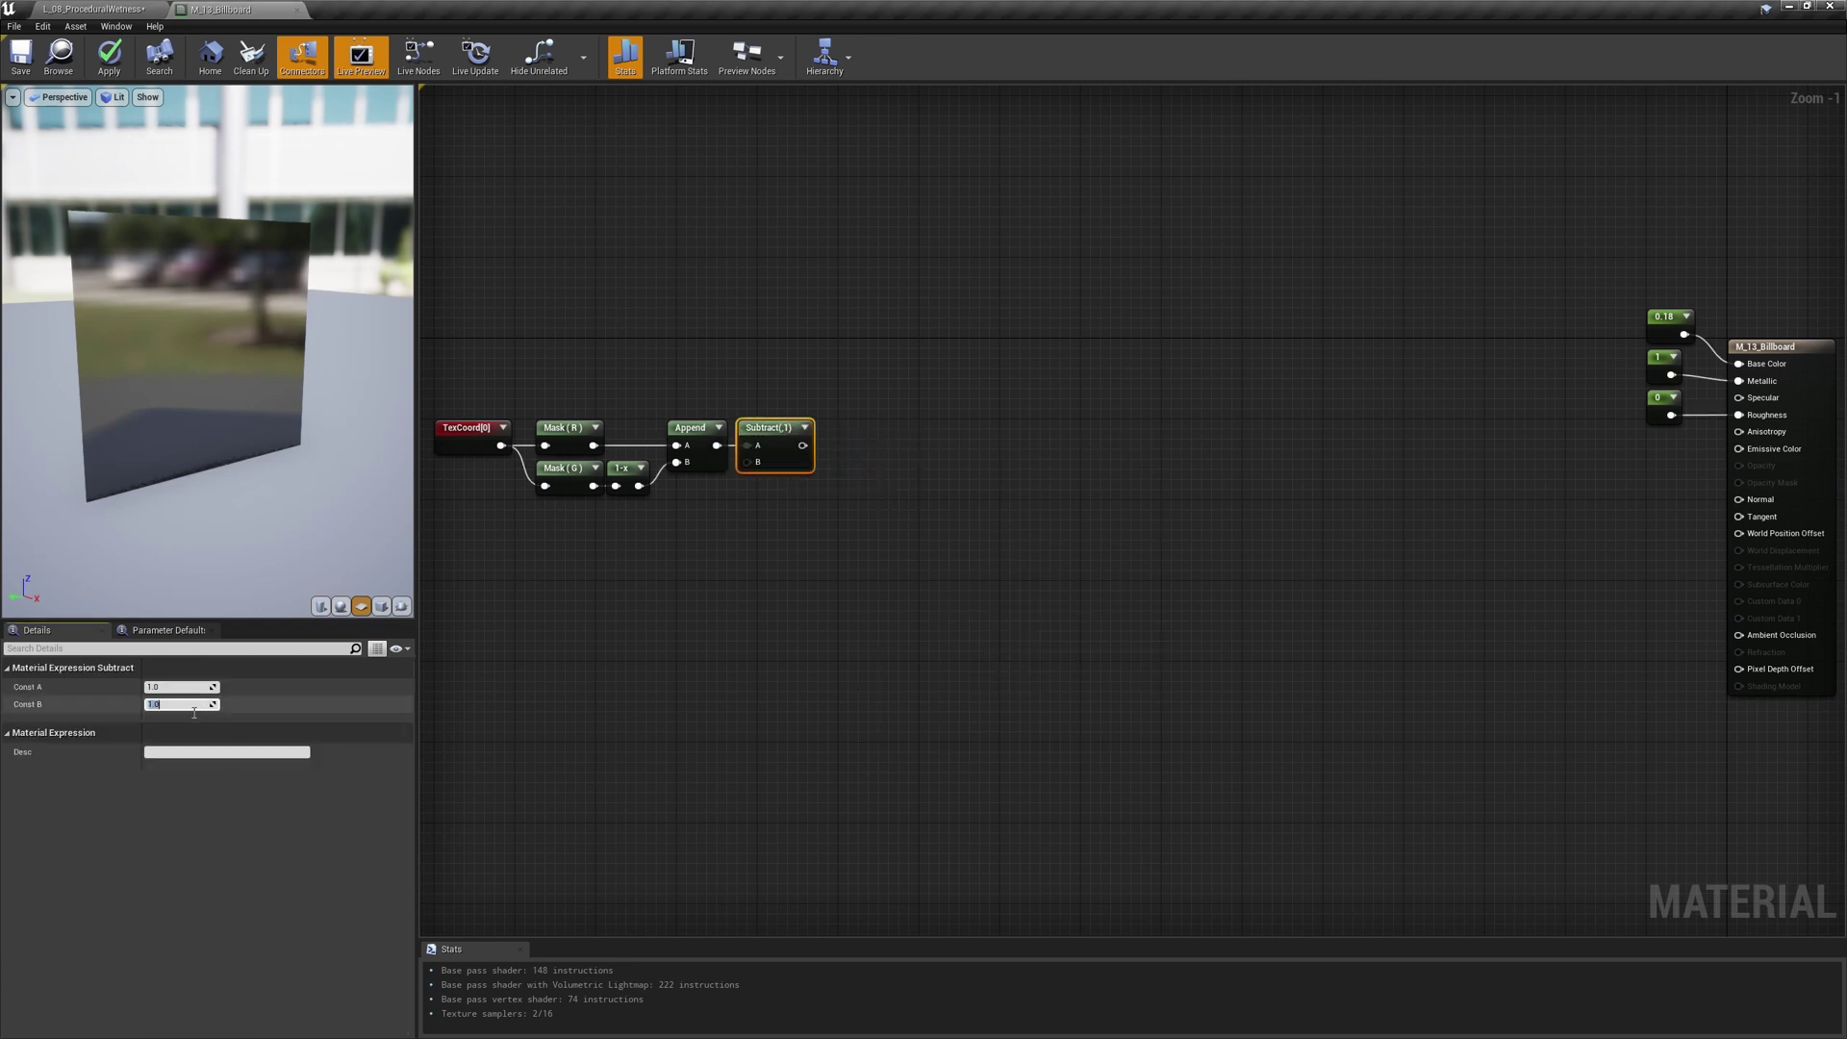
{"action": "type", "text": "0.5"}
{"action": "key", "text": "Return"}
{"action": "left_click", "coordinate": [880, 435]}
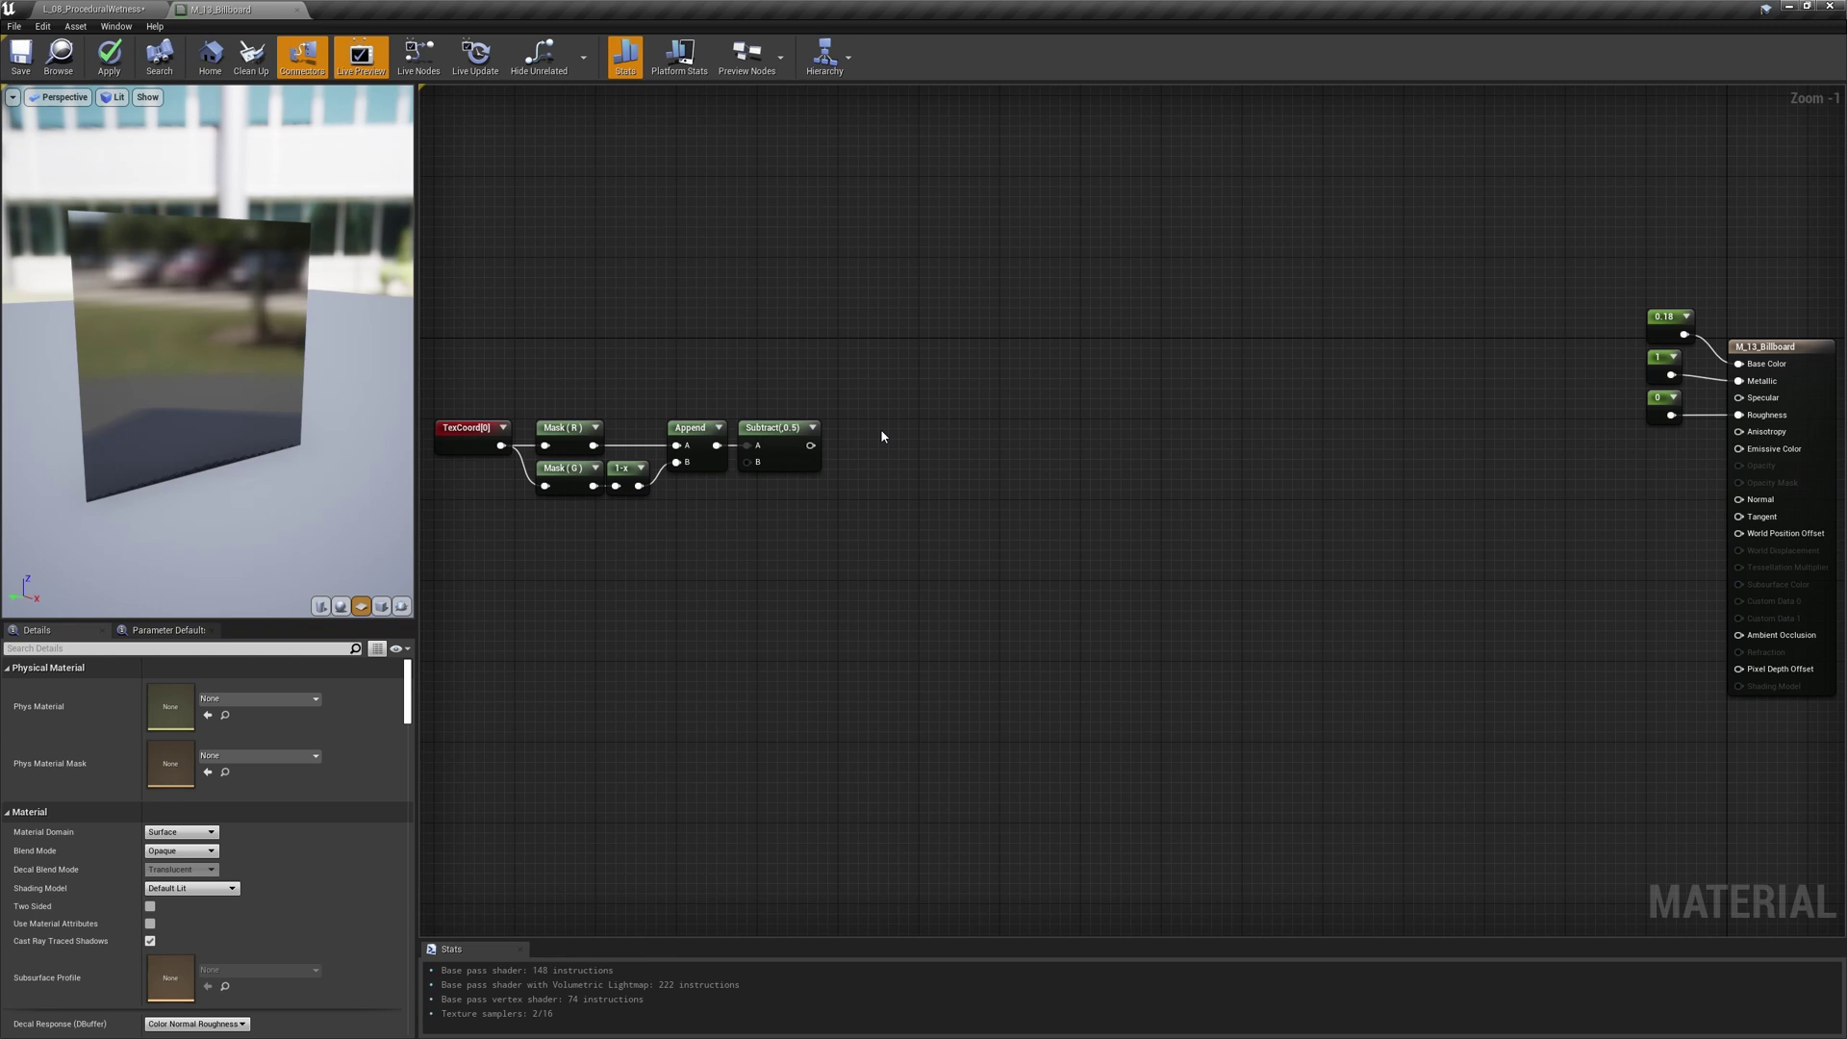
- Normalize the output of the 0.5 subtraction
{"action": "key", "text": "n"}
{"action": "left_click", "coordinate": [843, 419]}
{"action": "left_click_drag", "start_coordinate": [811, 445], "coordinate": [851, 447]}
{"action": "left_click_drag", "start_coordinate": [872, 429], "coordinate": [860, 428]}
{"action": "left_click", "coordinate": [949, 425]}
- Add an Absolute World Position node and an Object Position node, stacked below the Normalize node
{"action": "right_click", "coordinate": [812, 534]}
{"action": "type", "text": "pos"}
{"action": "key", "text": "Return"}
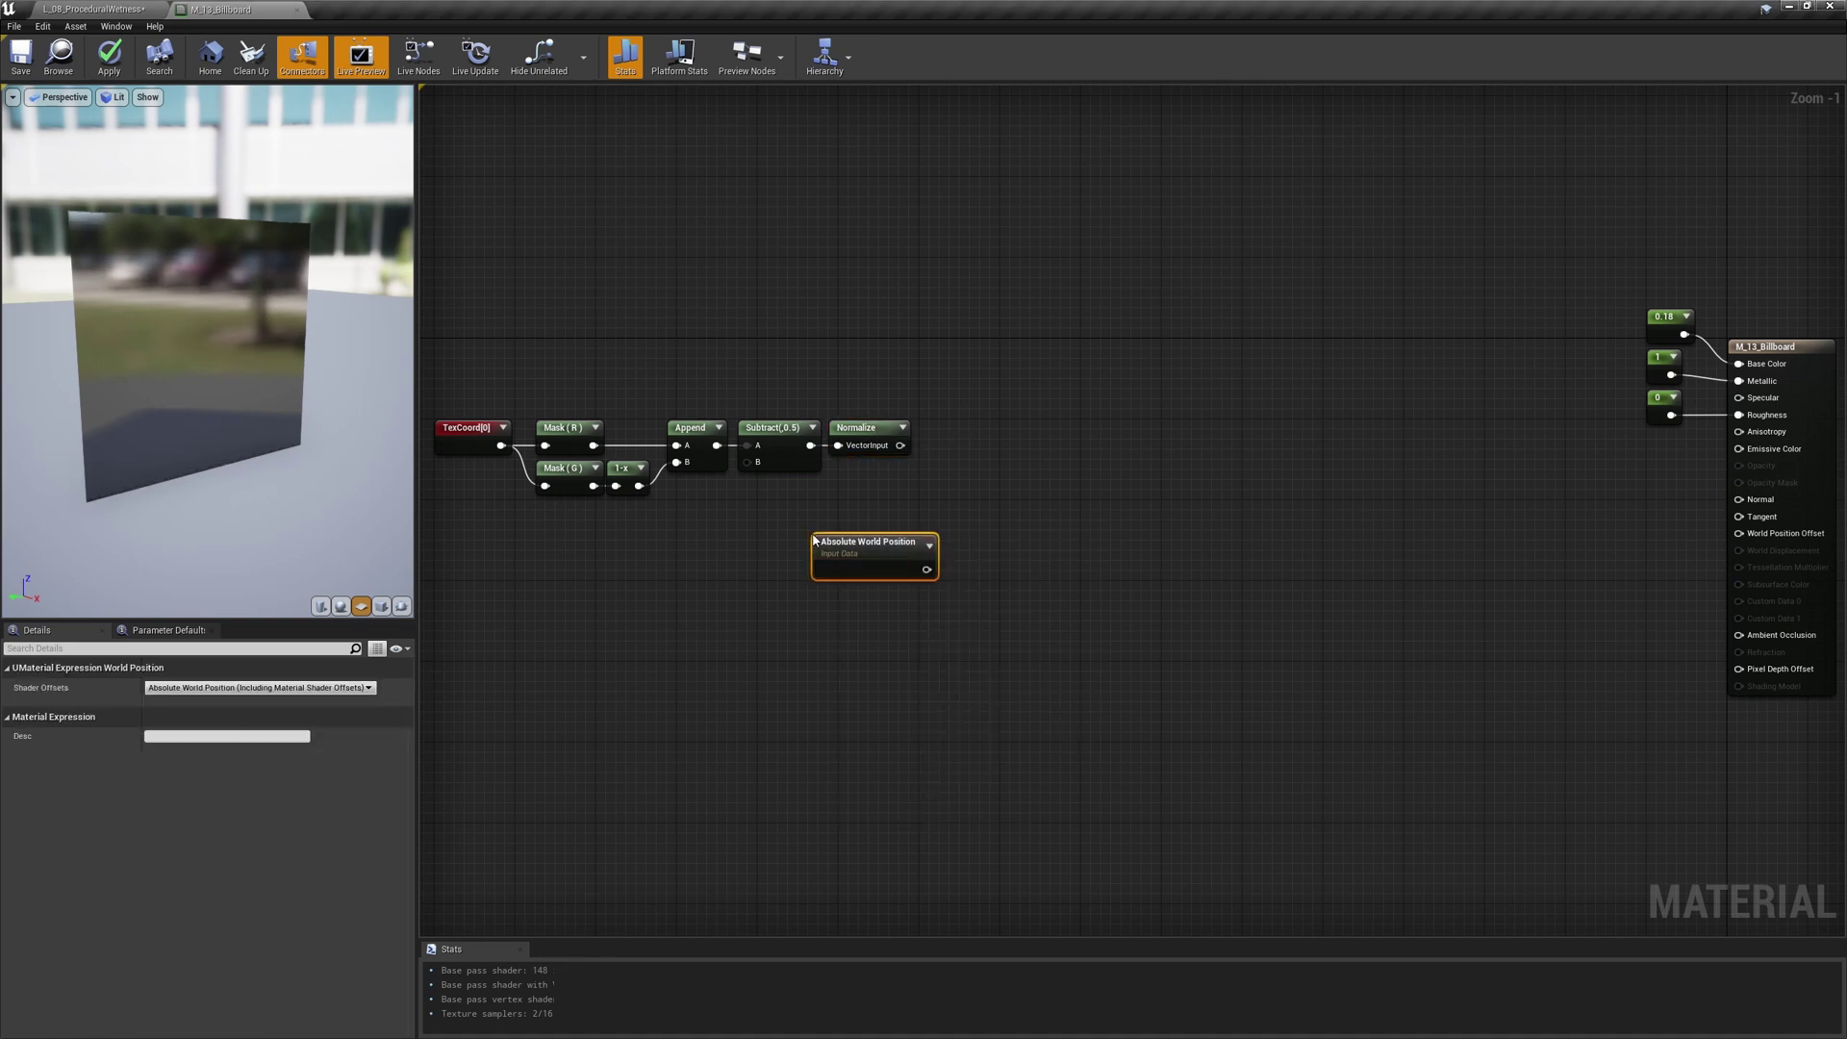
{"action": "left_click_drag", "start_coordinate": [814, 540], "coordinate": [781, 496]}
{"action": "right_click", "coordinate": [799, 595]}
{"action": "type", "text": "obj"}
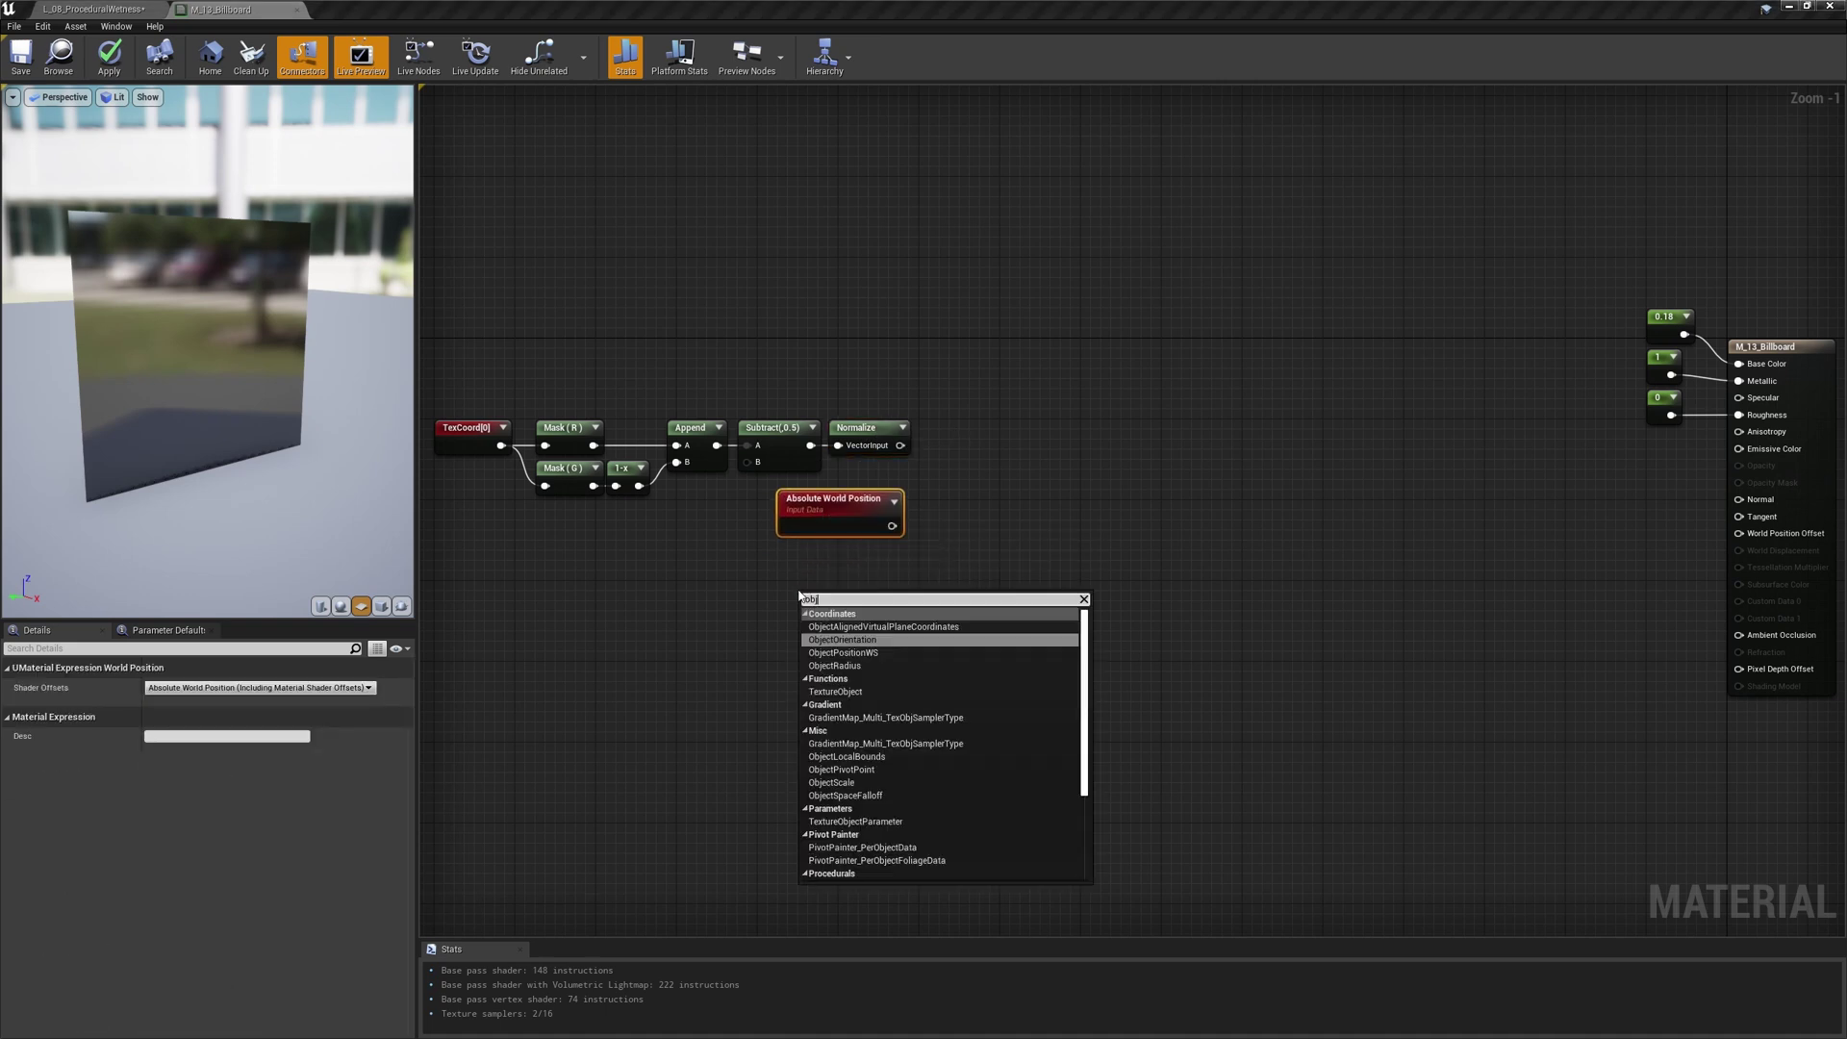
{"action": "type", "text": " po"}
{"action": "key", "text": "Up"}
{"action": "key", "text": "Up"}
{"action": "key", "text": "Up"}
{"action": "key", "text": "Return"}
{"action": "left_click_drag", "start_coordinate": [835, 600], "coordinate": [842, 553]}
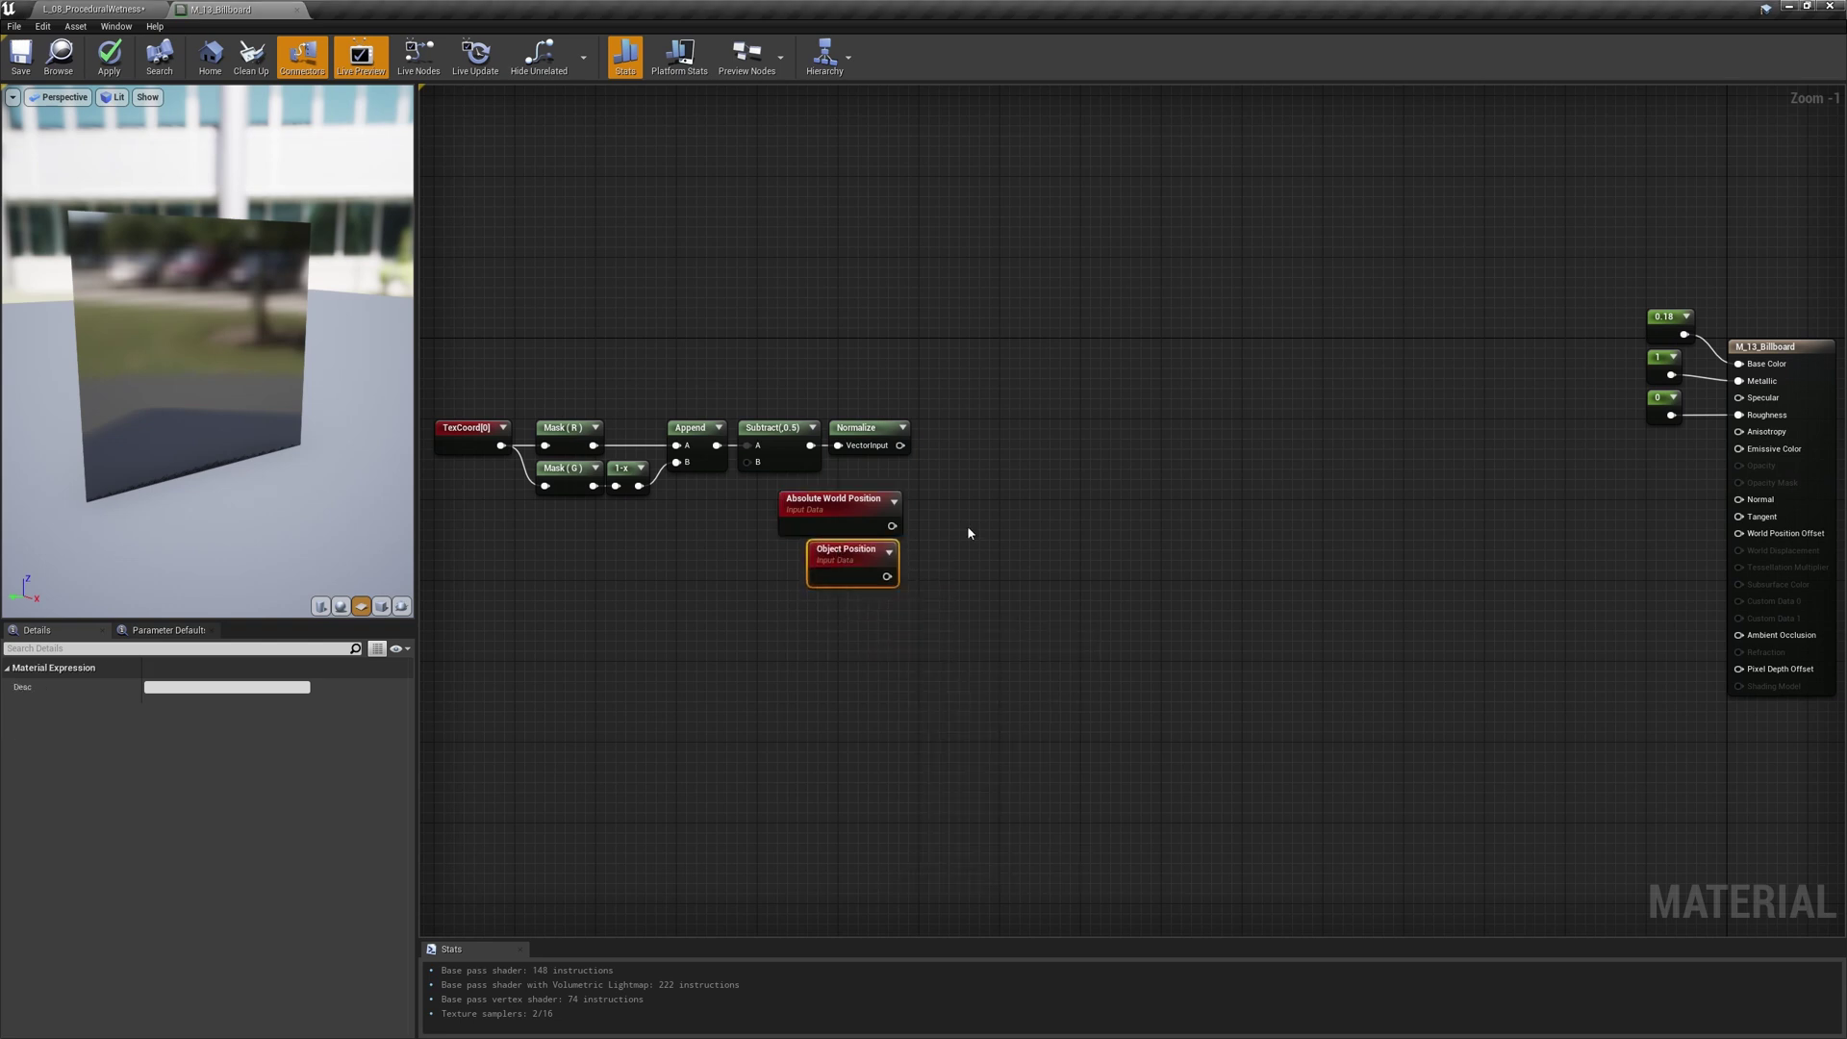
- Add a Distance node that takes Absolute World Position as A and Object Position as B
{"action": "right_click", "coordinate": [968, 533]}
{"action": "type", "text": "distance"}
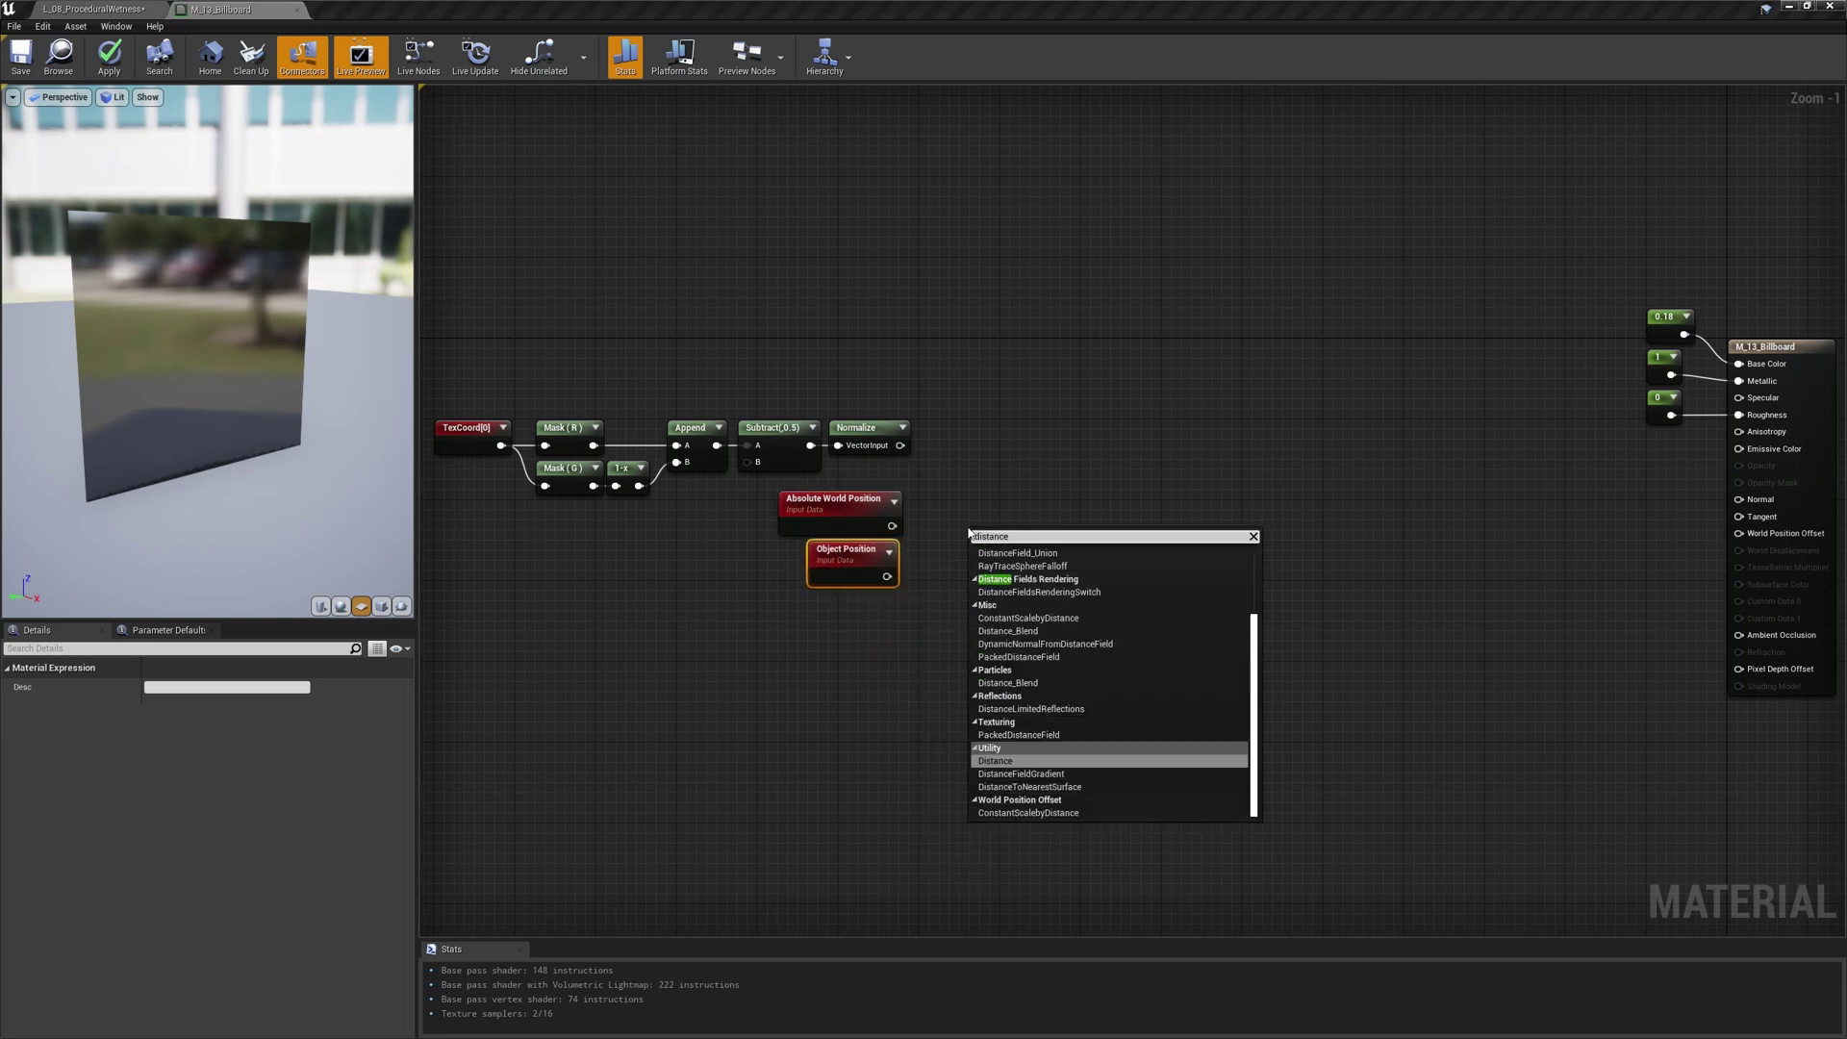
{"action": "key", "text": "Return"}
{"action": "left_click_drag", "start_coordinate": [892, 527], "coordinate": [941, 518]}
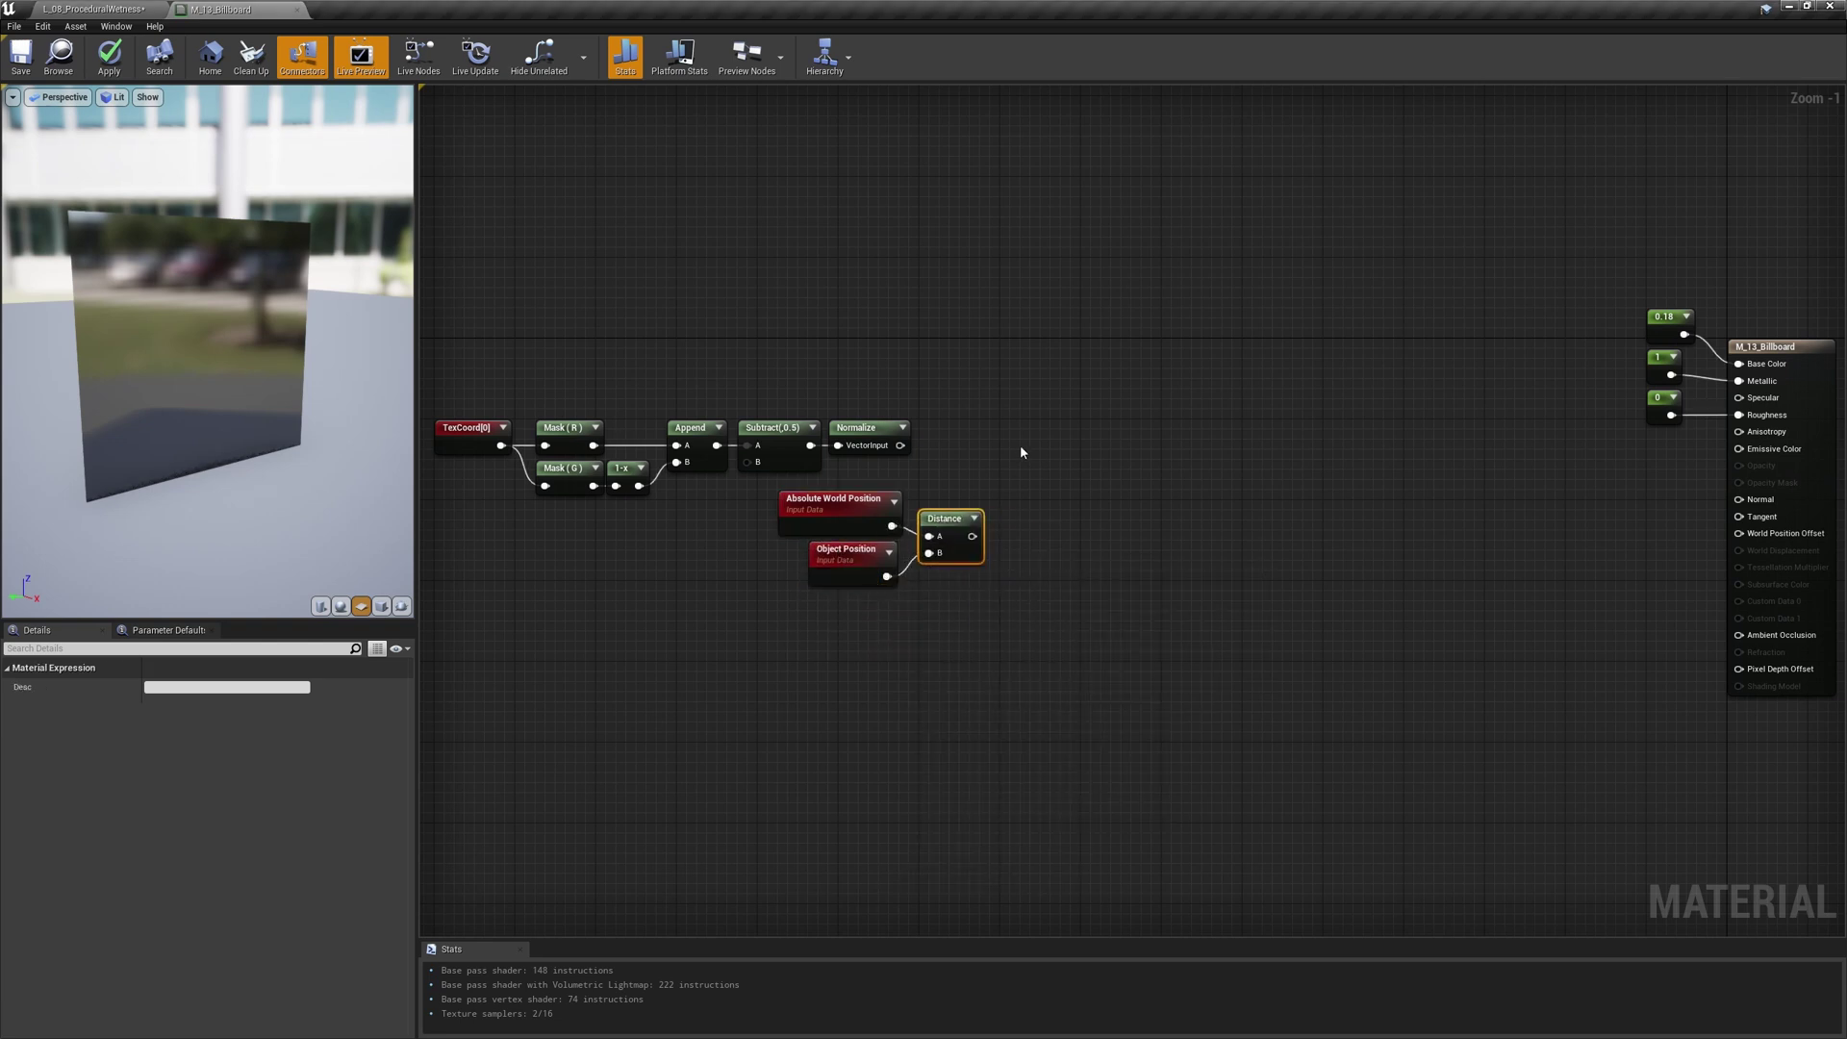
- Multiply the normalized vector by the Distance output
{"action": "left_click", "coordinate": [1005, 423]}
{"action": "left_click_drag", "start_coordinate": [901, 446], "coordinate": [1008, 445]}
{"action": "left_click_drag", "start_coordinate": [973, 536], "coordinate": [1008, 462]}
{"action": "left_click", "coordinate": [1046, 536]}
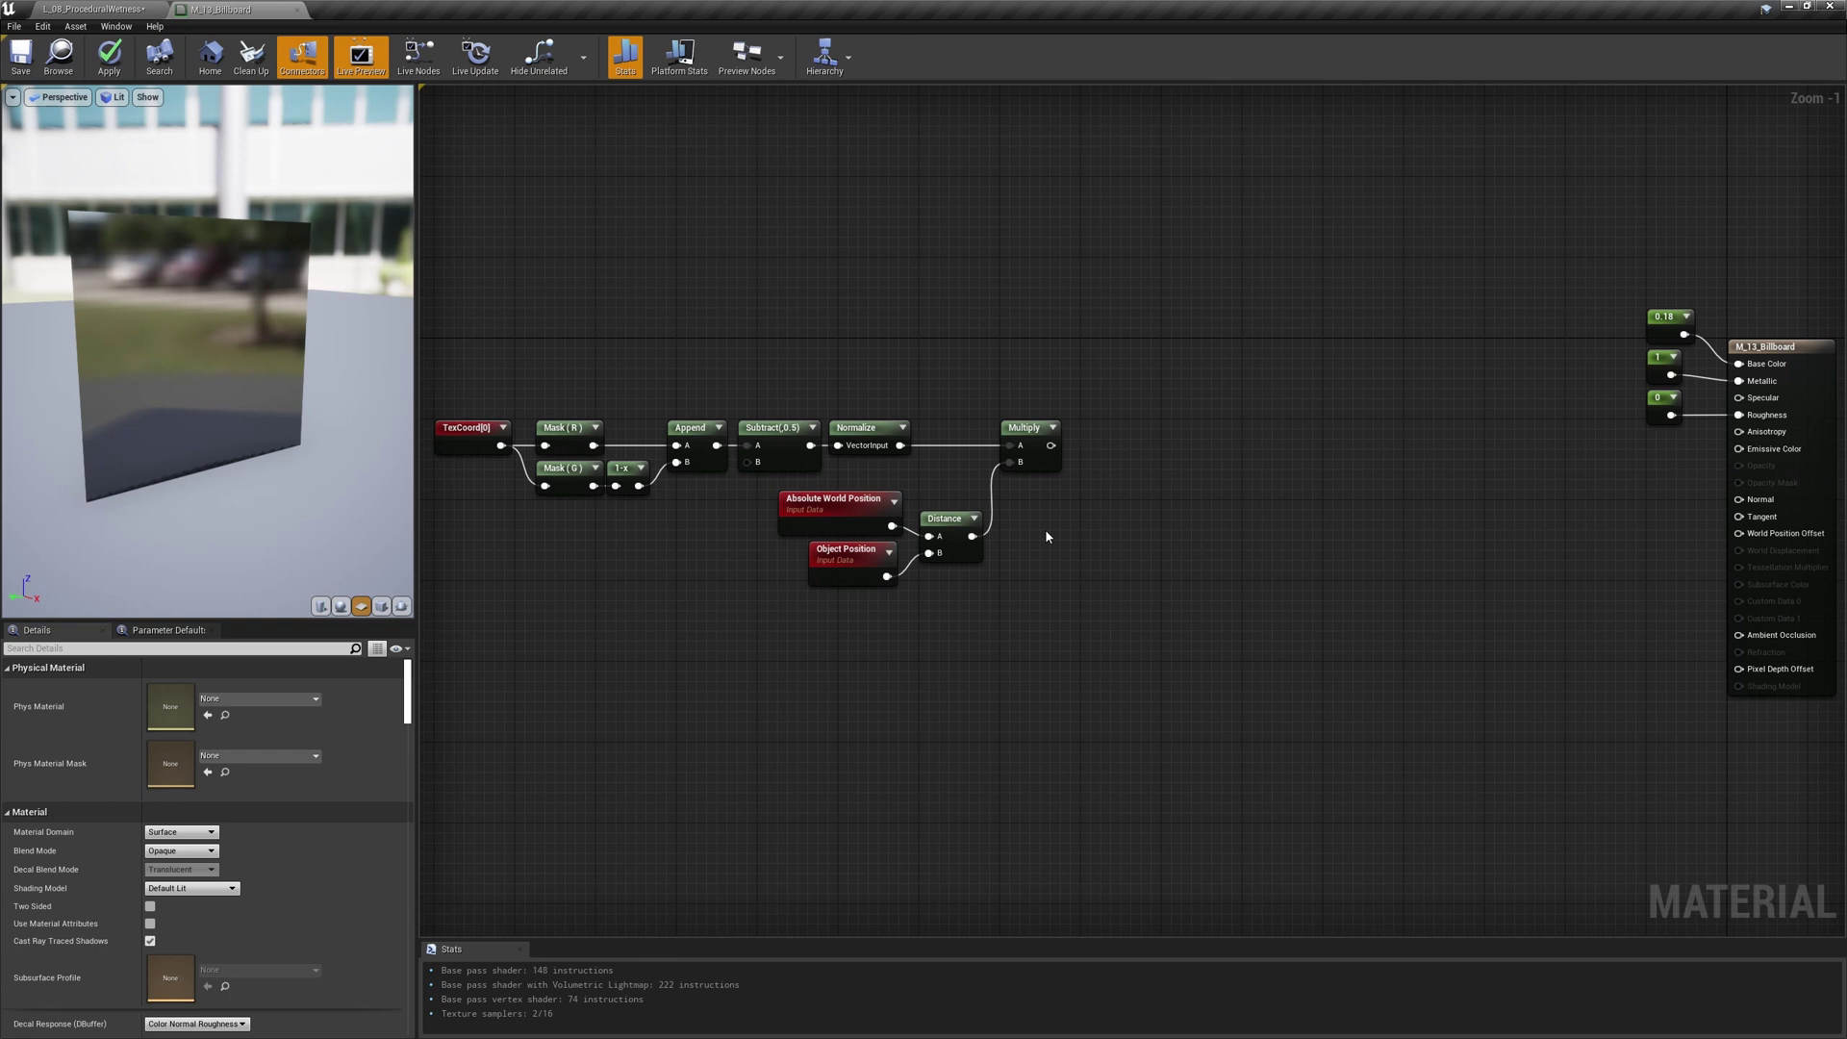
- Append a constant 0 to the Multiply result to make it a three-component vector
{"action": "right_click", "coordinate": [1106, 421]}
{"action": "type", "text": "append"}
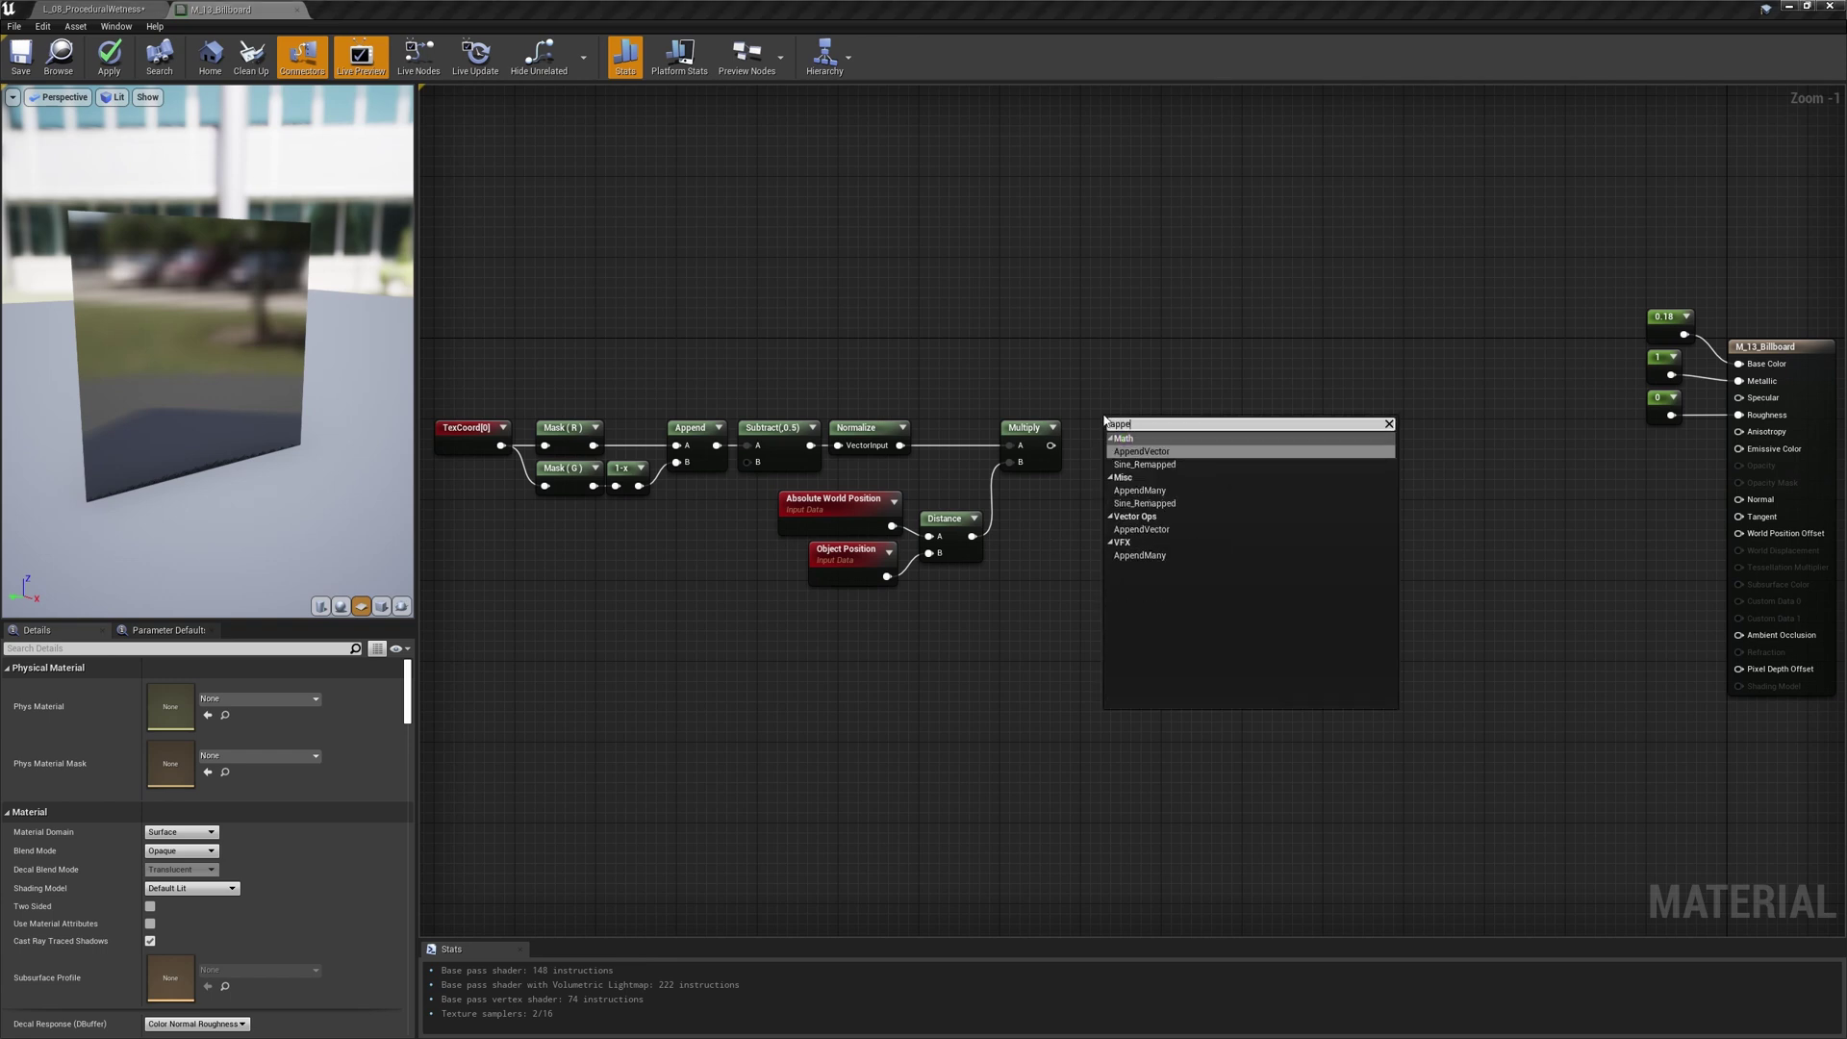
{"action": "key", "text": "Return"}
{"action": "left_click_drag", "start_coordinate": [1051, 445], "coordinate": [1112, 440]}
{"action": "left_click_drag", "start_coordinate": [1126, 423], "coordinate": [1105, 429]}
{"action": "key", "text": "1"}
{"action": "left_click", "coordinate": [1030, 481]}
{"action": "left_click_drag", "start_coordinate": [1056, 506], "coordinate": [1089, 462]}
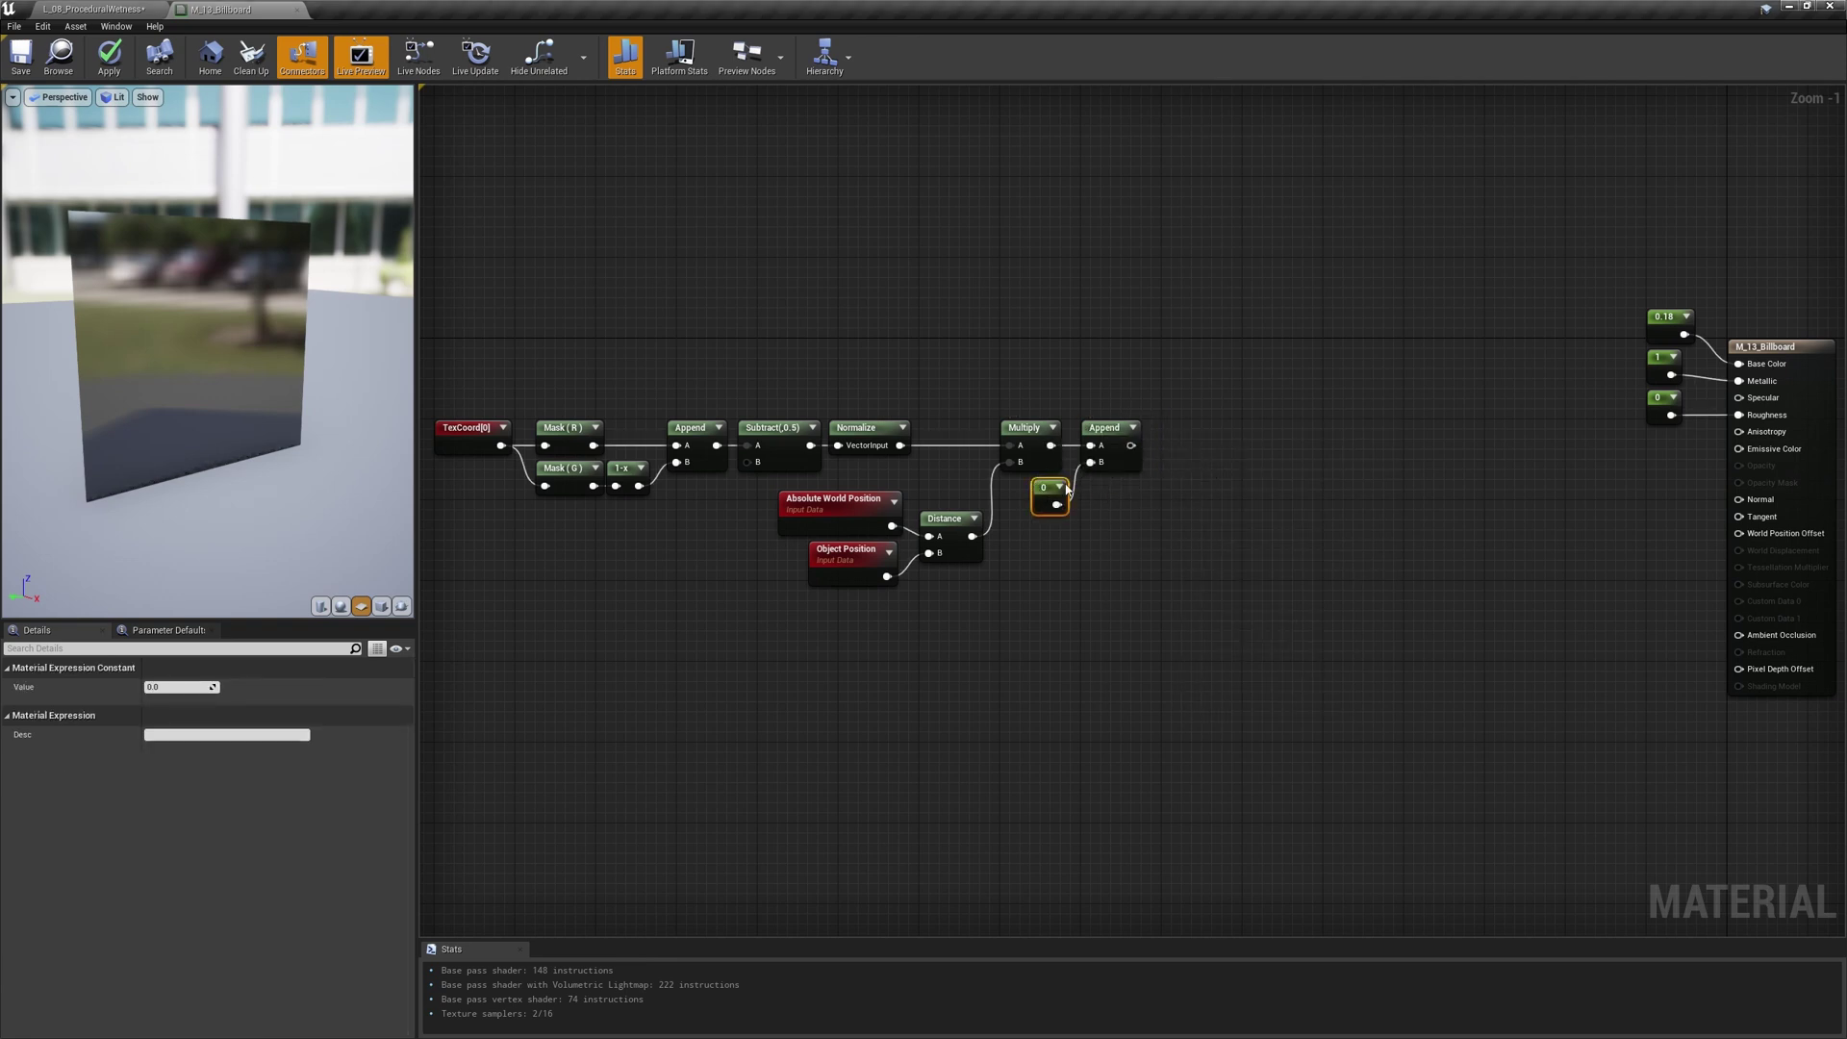
- Pass the appended vector through a TransformVector node converting from Camera Space to World Space
{"action": "left_click", "coordinate": [1176, 454]}
{"action": "right_click", "coordinate": [1177, 454]}
{"action": "type", "text": "transformv"}
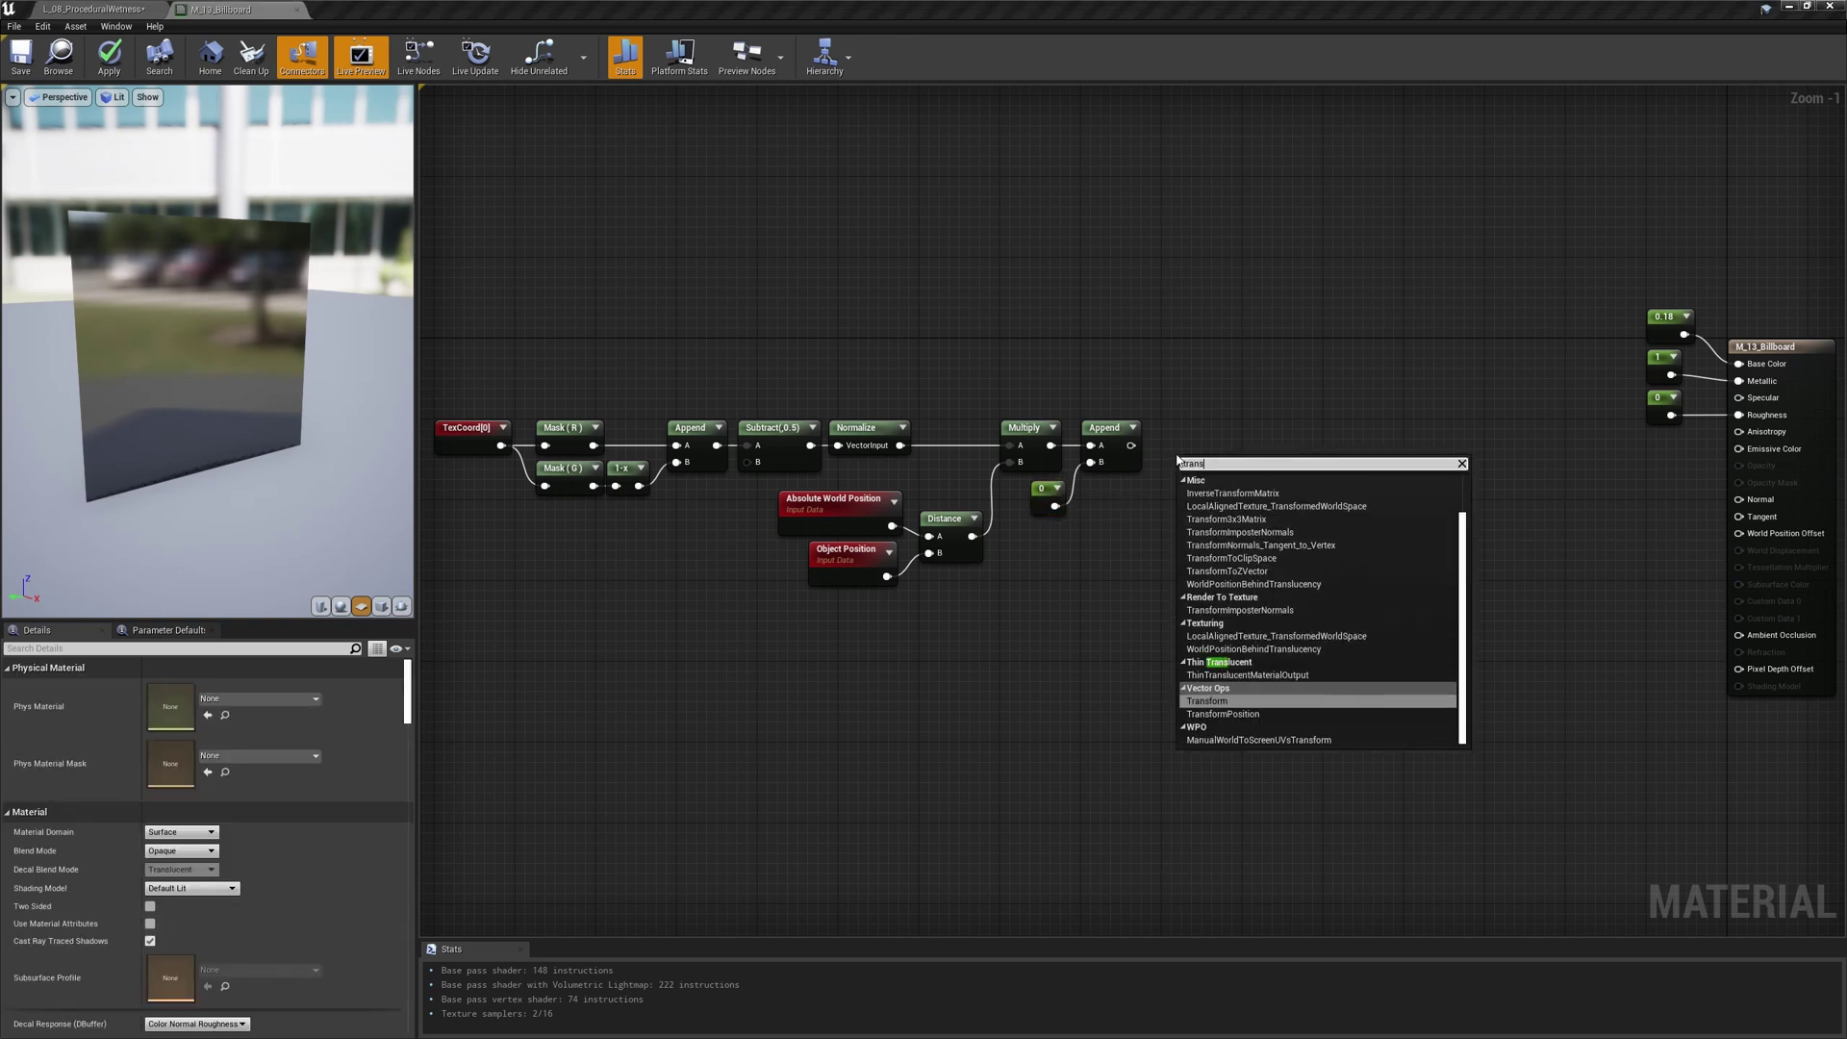
{"action": "key", "text": "Return"}
{"action": "mouse_move", "coordinate": [1177, 459]}
{"action": "left_mouse_down"}
{"action": "mouse_move", "coordinate": [1152, 425]}
{"action": "mouse_move", "coordinate": [1161, 455]}
{"action": "left_mouse_up"}
{"action": "left_click", "coordinate": [180, 687]}
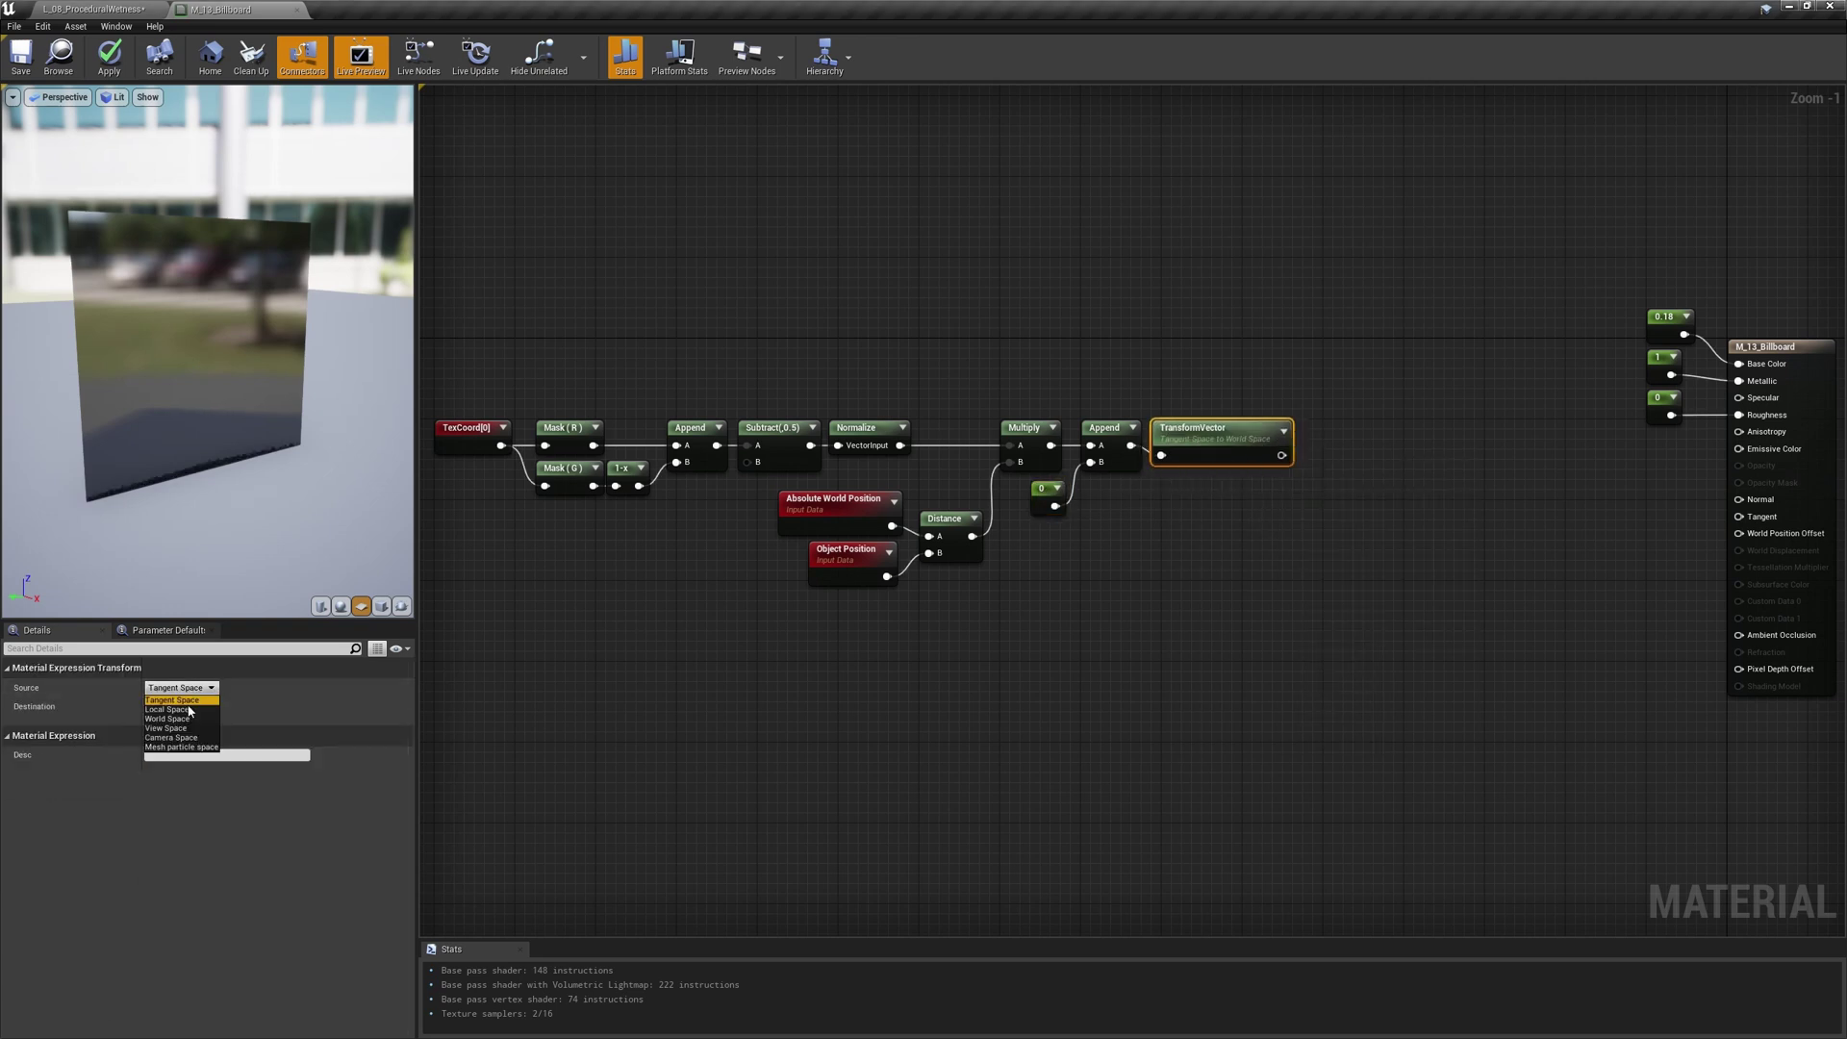
{"action": "left_click", "coordinate": [179, 723]}
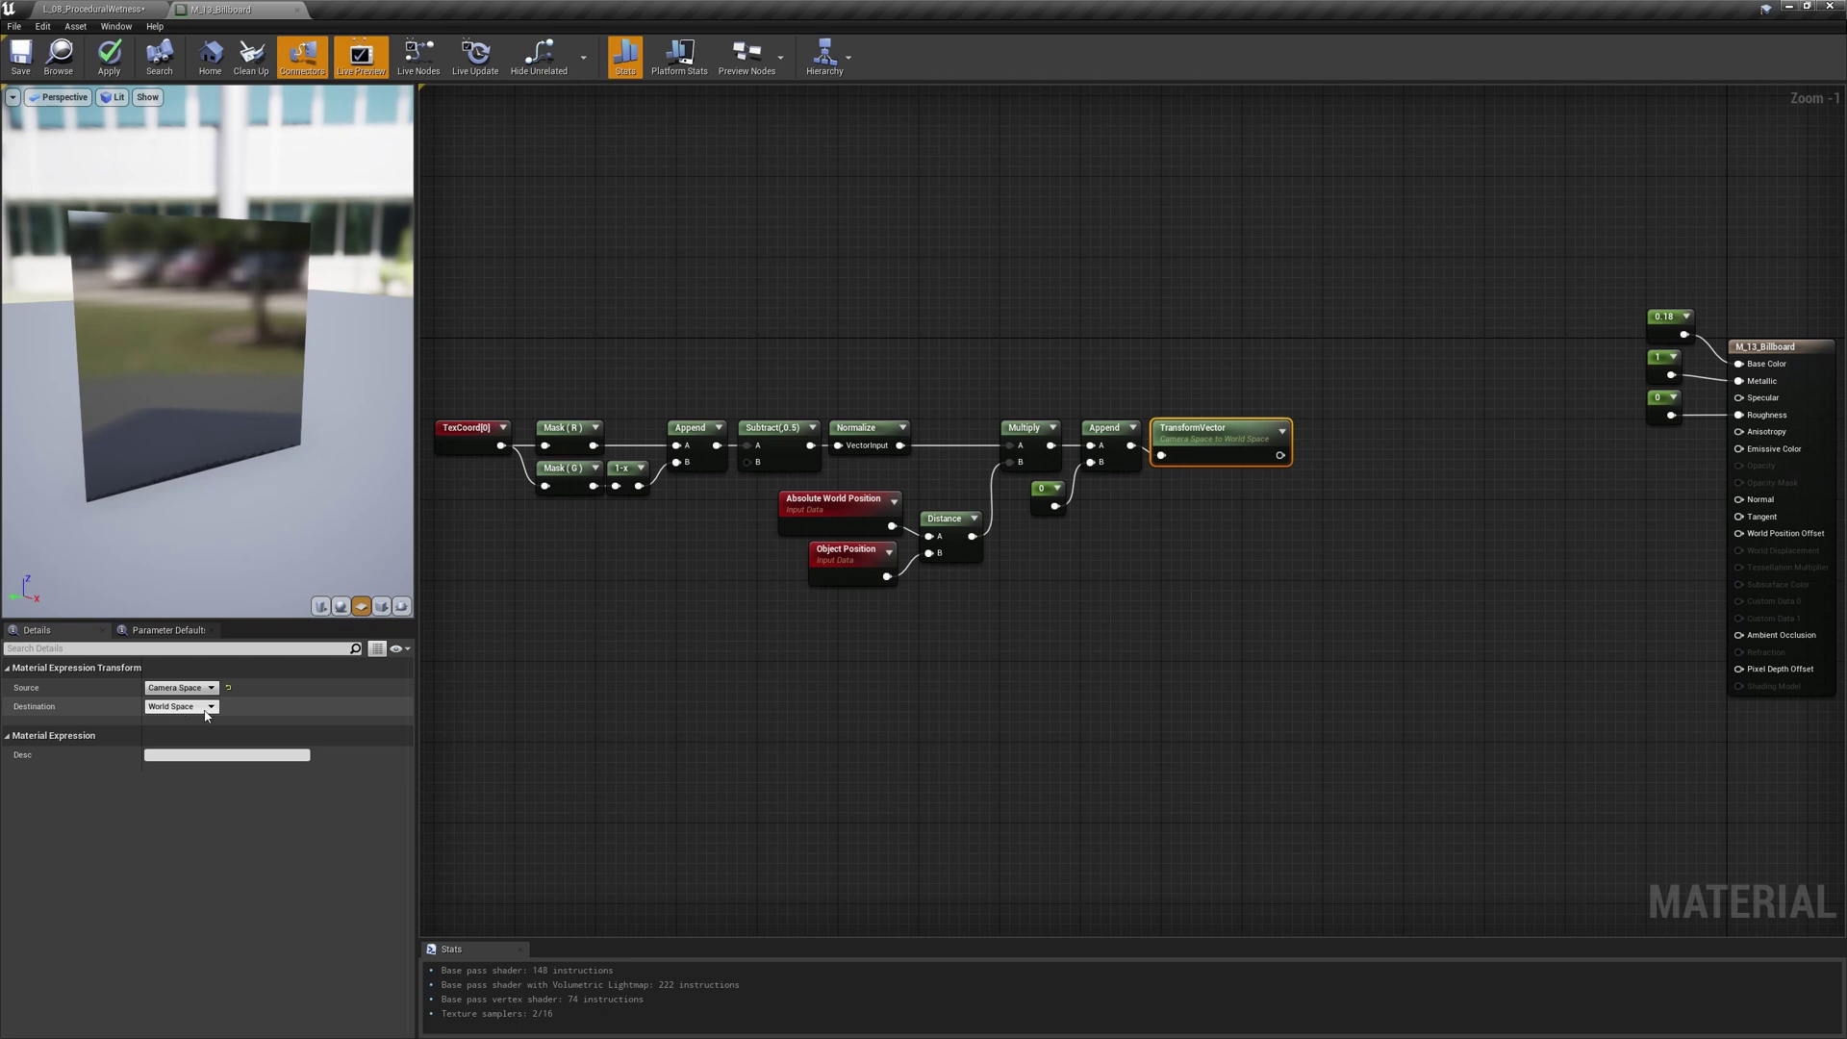
{"action": "left_click", "coordinate": [1274, 521]}
- Add a copy of the Object Position node to the transformed vector with an Add node
{"action": "key", "text": "a"}
{"action": "left_click", "coordinate": [1330, 422]}
{"action": "left_click_drag", "start_coordinate": [1280, 455], "coordinate": [1337, 446]}
{"action": "left_click_drag", "start_coordinate": [1354, 427], "coordinate": [1329, 427]}
{"action": "left_click", "coordinate": [871, 566]}
{"action": "key", "text": "ctrl+c"}
{"action": "key", "text": "ctrl+v"}
{"action": "left_click_drag", "start_coordinate": [1224, 493], "coordinate": [1235, 493]}
{"action": "left_click_drag", "start_coordinate": [1281, 515], "coordinate": [1312, 462]}
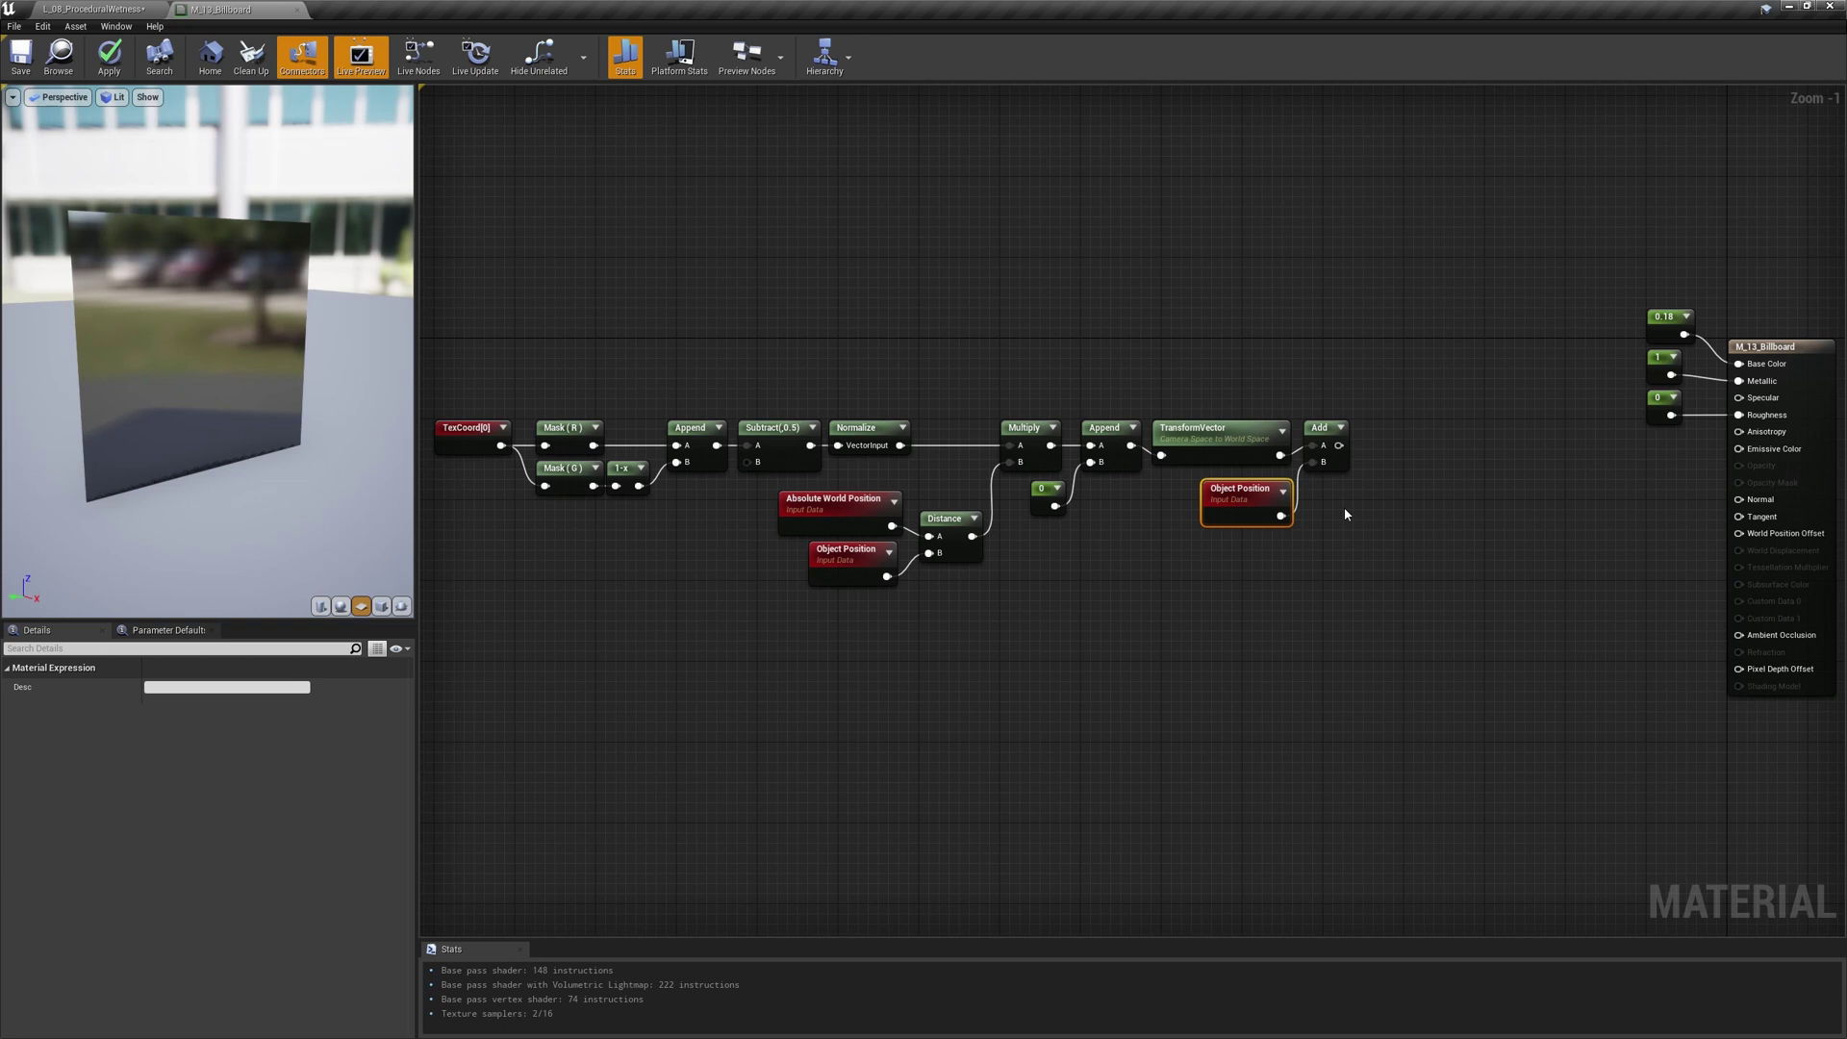
- Subtract a copied Absolute World Position from the Add result and feed it into World Position Offset
{"action": "right_click", "coordinate": [1345, 509]}
{"action": "type", "text": "-"}
{"action": "key", "text": "Return"}
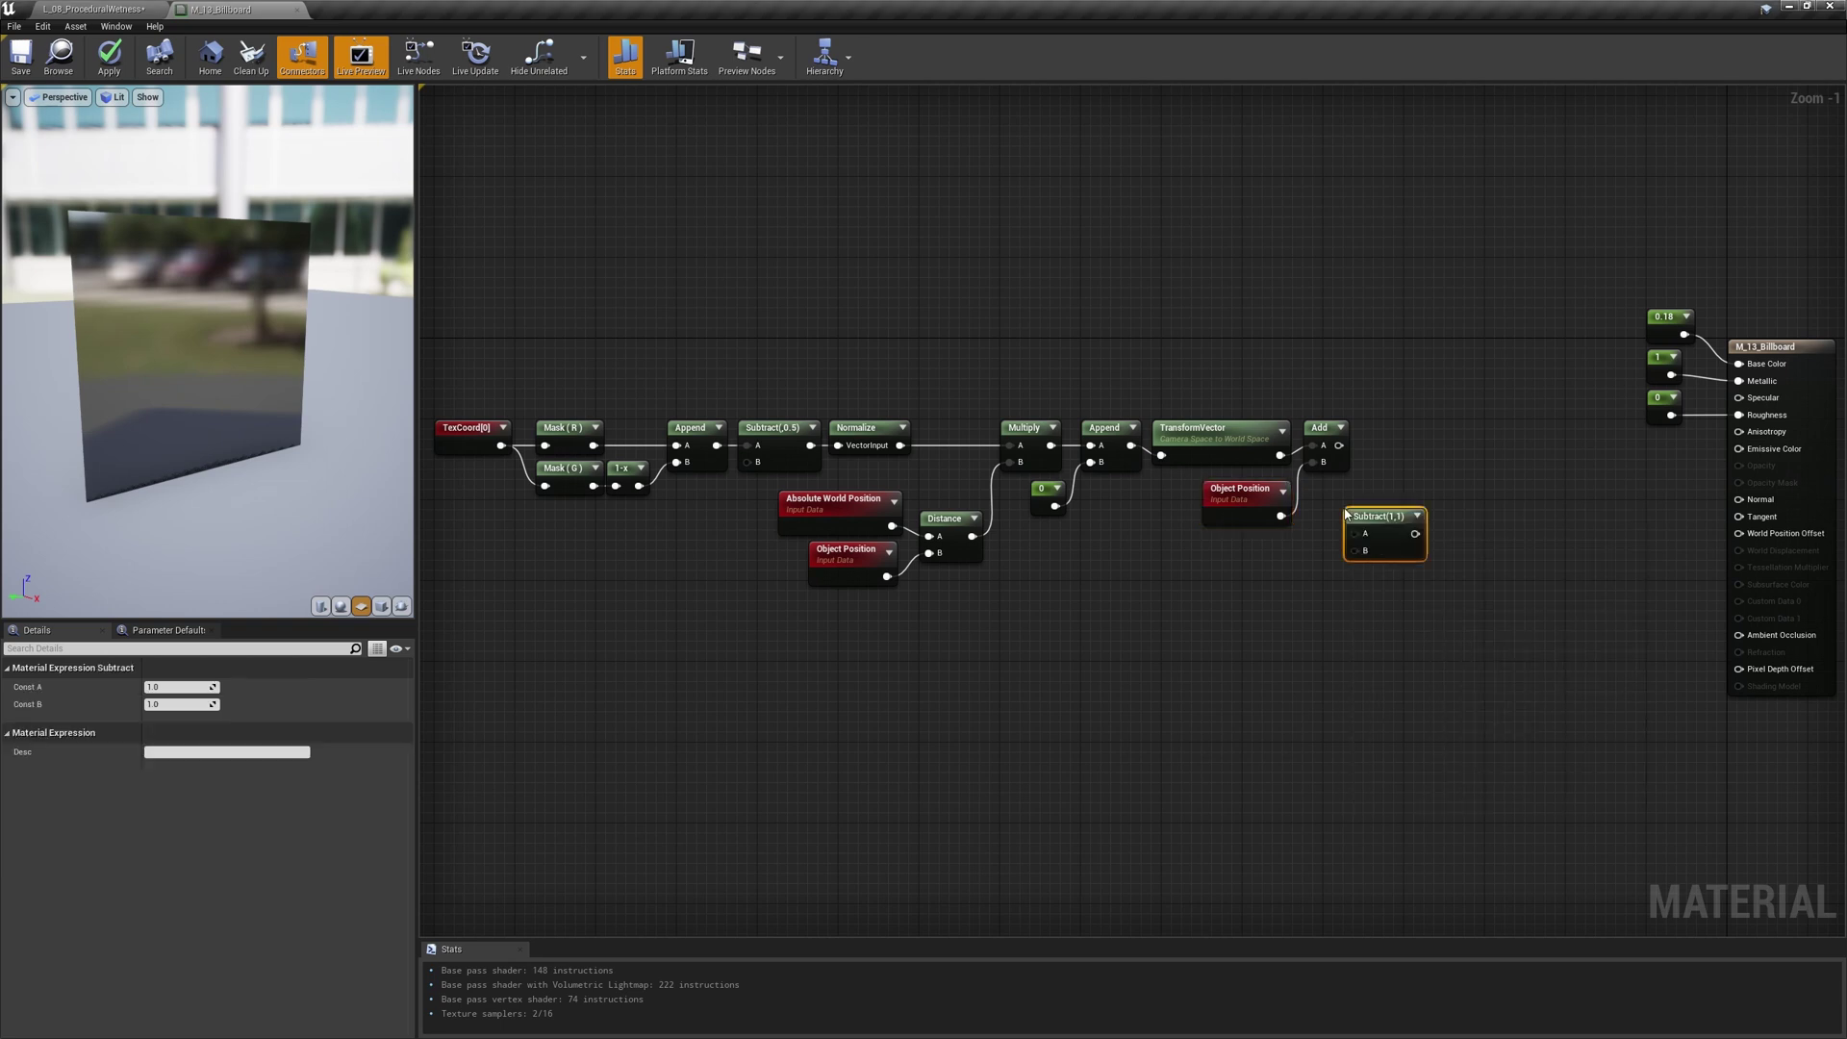
{"action": "left_click_drag", "start_coordinate": [1338, 446], "coordinate": [1397, 458]}
{"action": "left_click", "coordinate": [833, 500]}
{"action": "key", "text": "ctrl+w"}
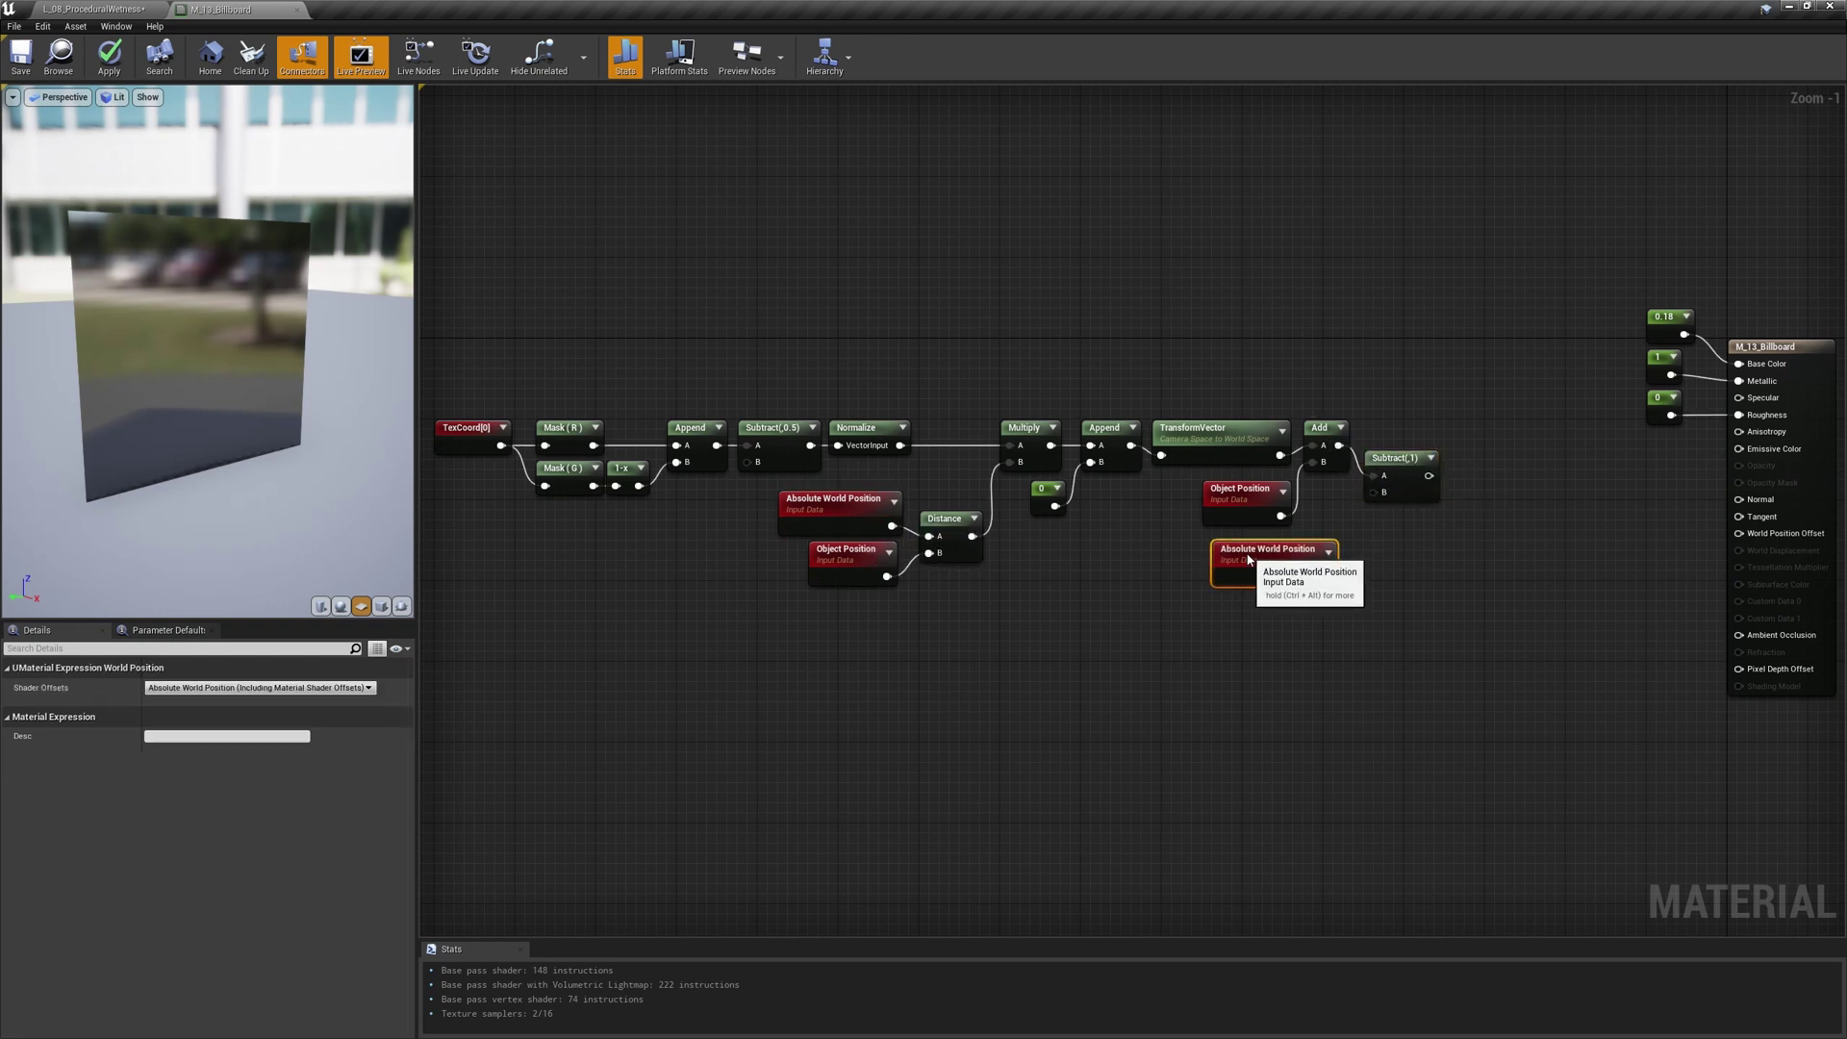
{"action": "left_click_drag", "start_coordinate": [1316, 567], "coordinate": [1374, 492]}
{"action": "left_click", "coordinate": [1424, 578]}
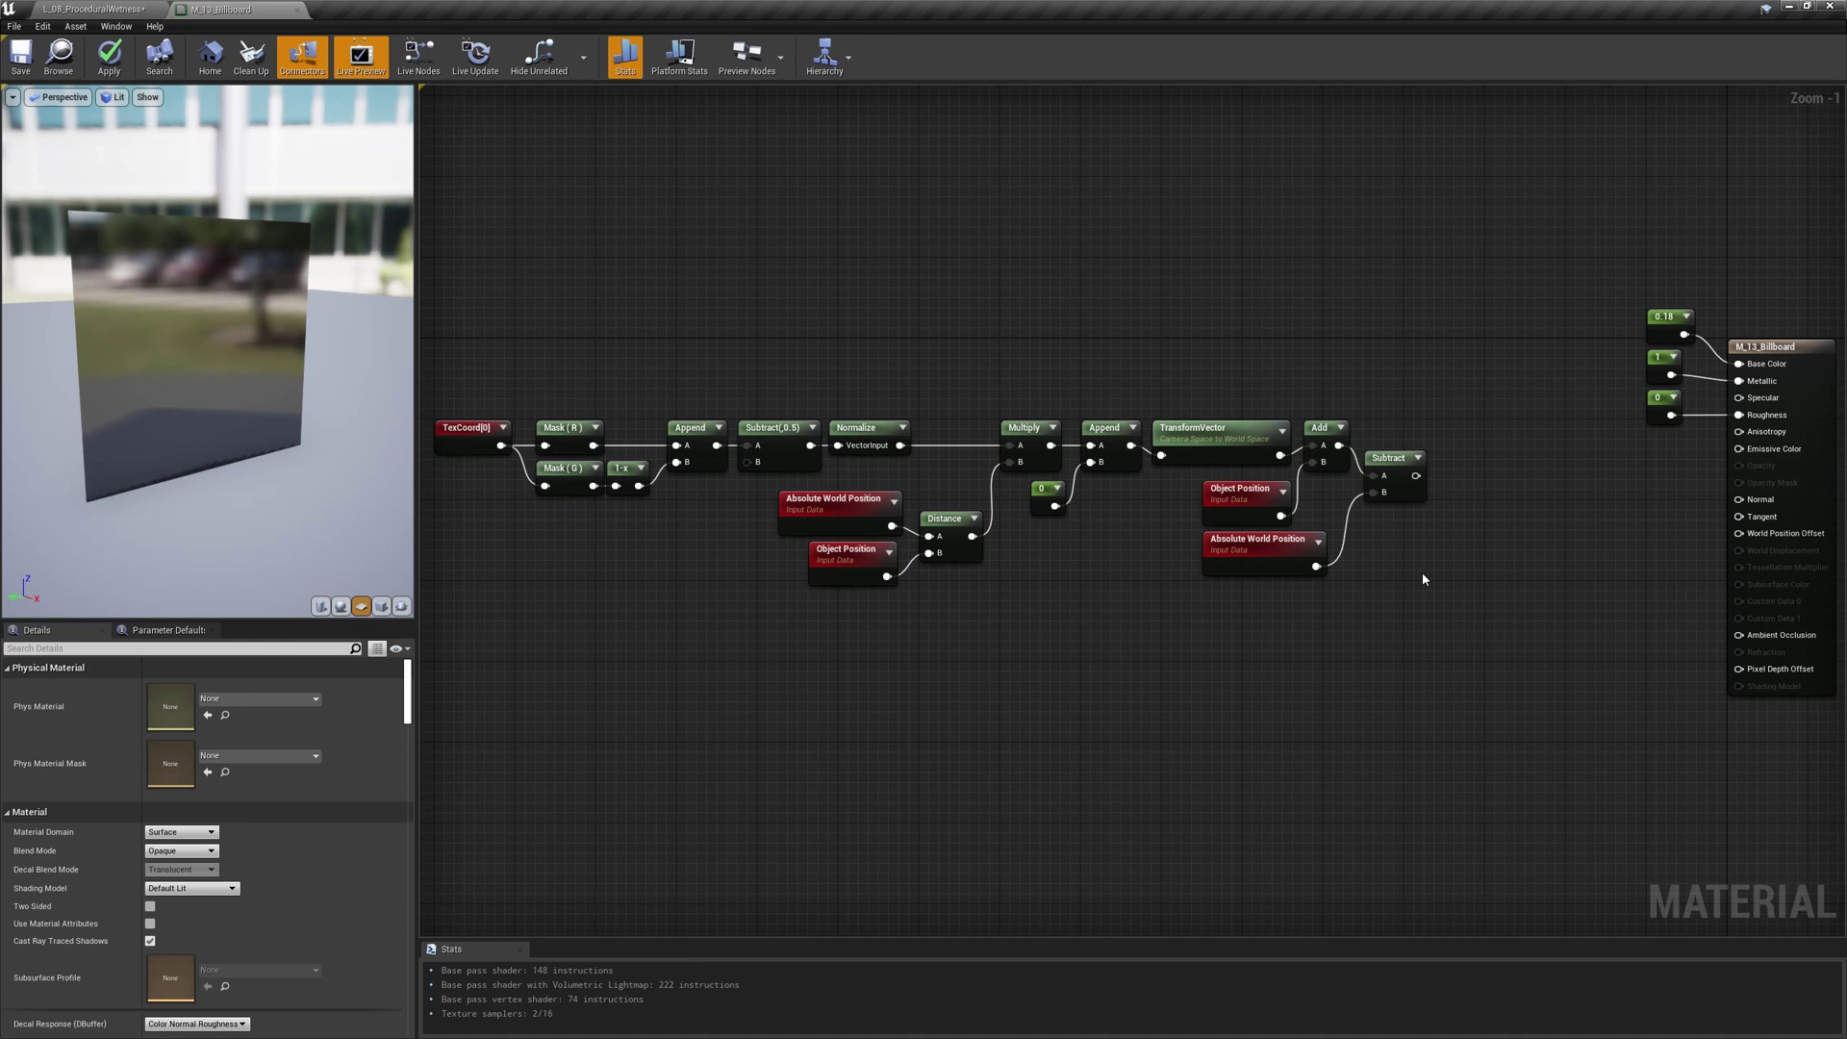
{"action": "left_click_drag", "start_coordinate": [1416, 475], "coordinate": [1762, 541]}
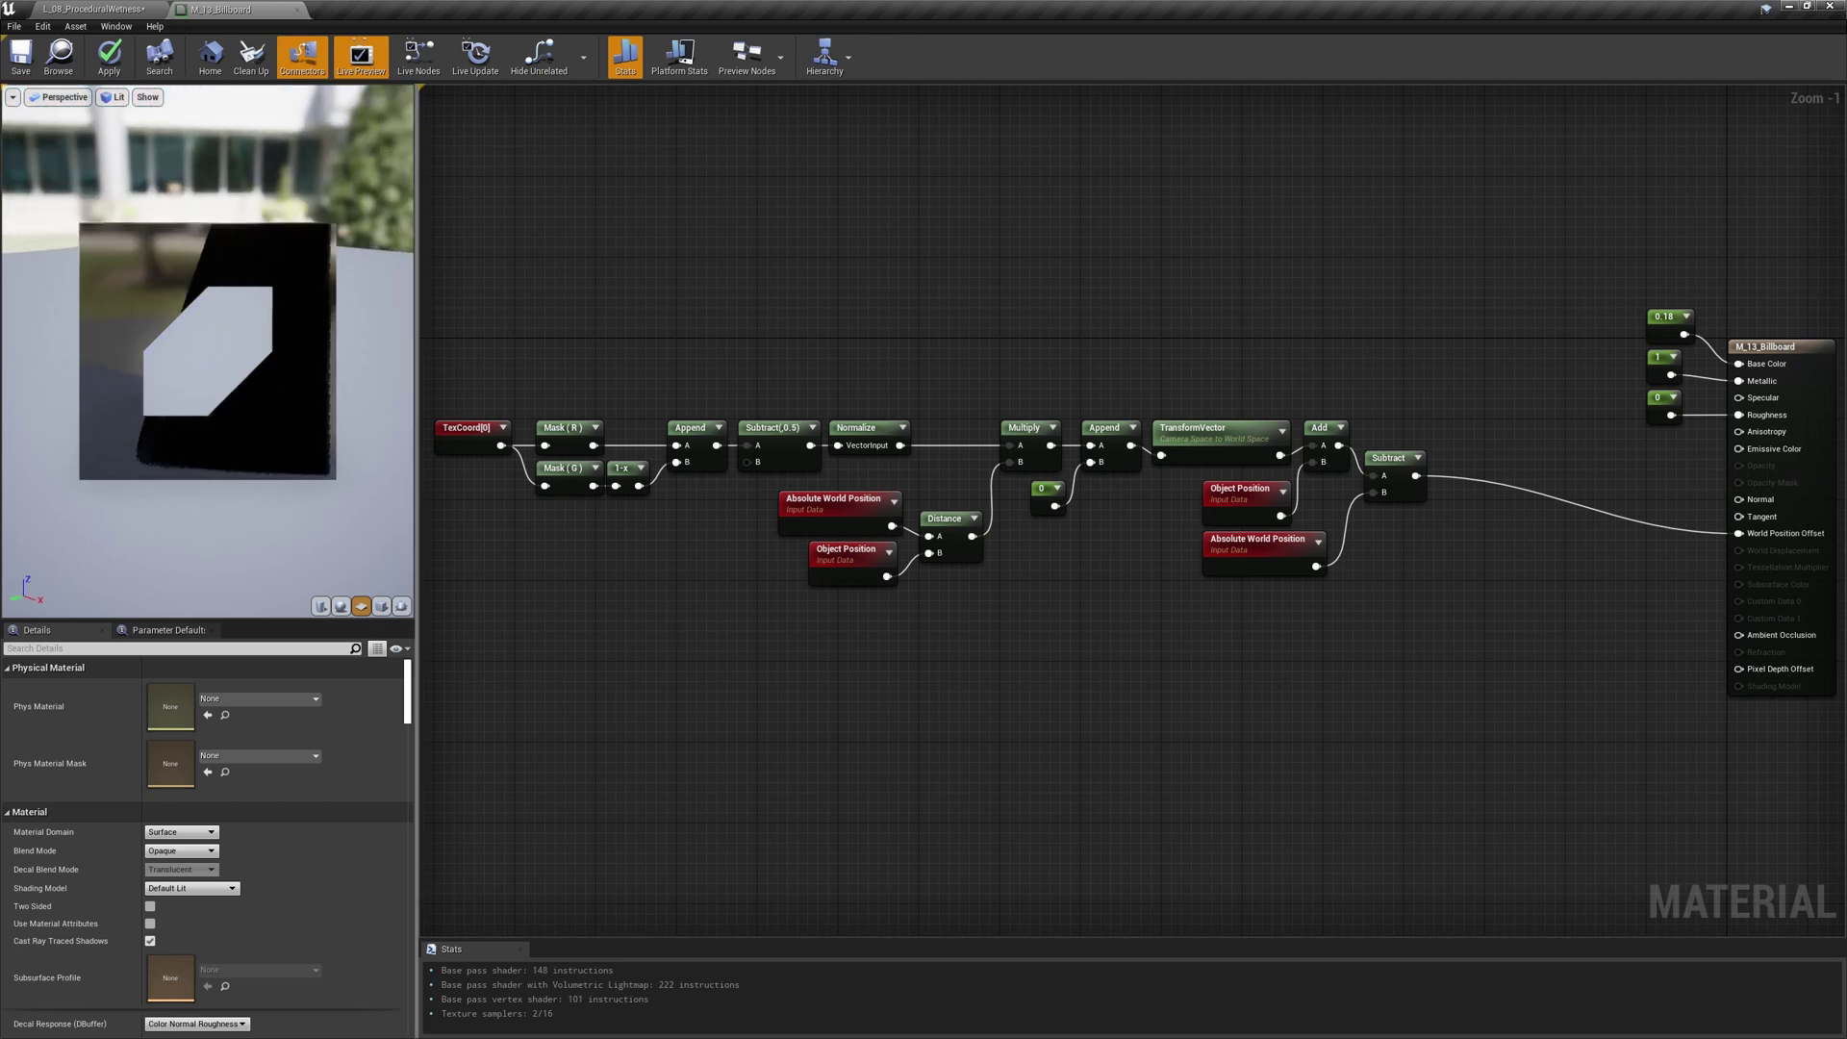
- Examine the preview plane's shape from several angles in both the lit and brush wireframe views
{"action": "mouse_move", "coordinate": [207, 351]}
{"action": "left_mouse_down"}
{"action": "mouse_move", "coordinate": [307, 270]}
{"action": "mouse_move", "coordinate": [221, 337]}
{"action": "left_mouse_up"}
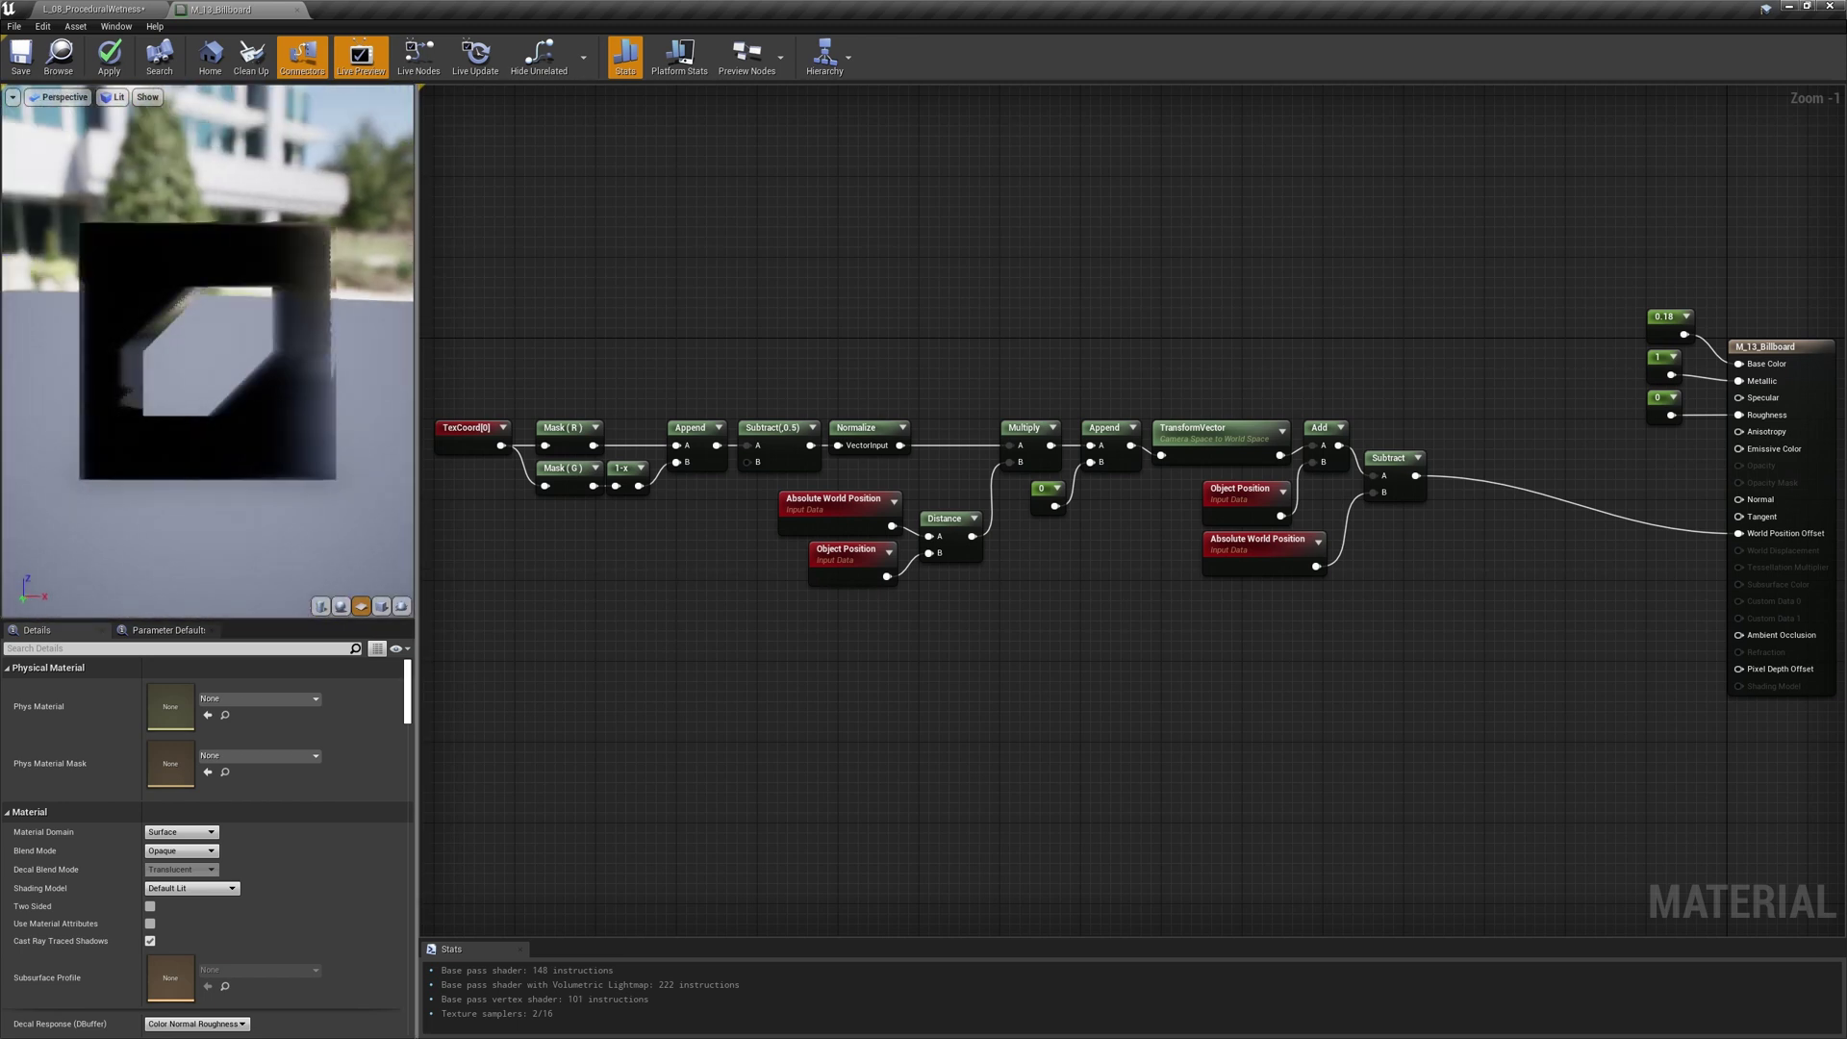
{"action": "left_click_drag", "start_coordinate": [208, 486], "coordinate": [282, 505]}
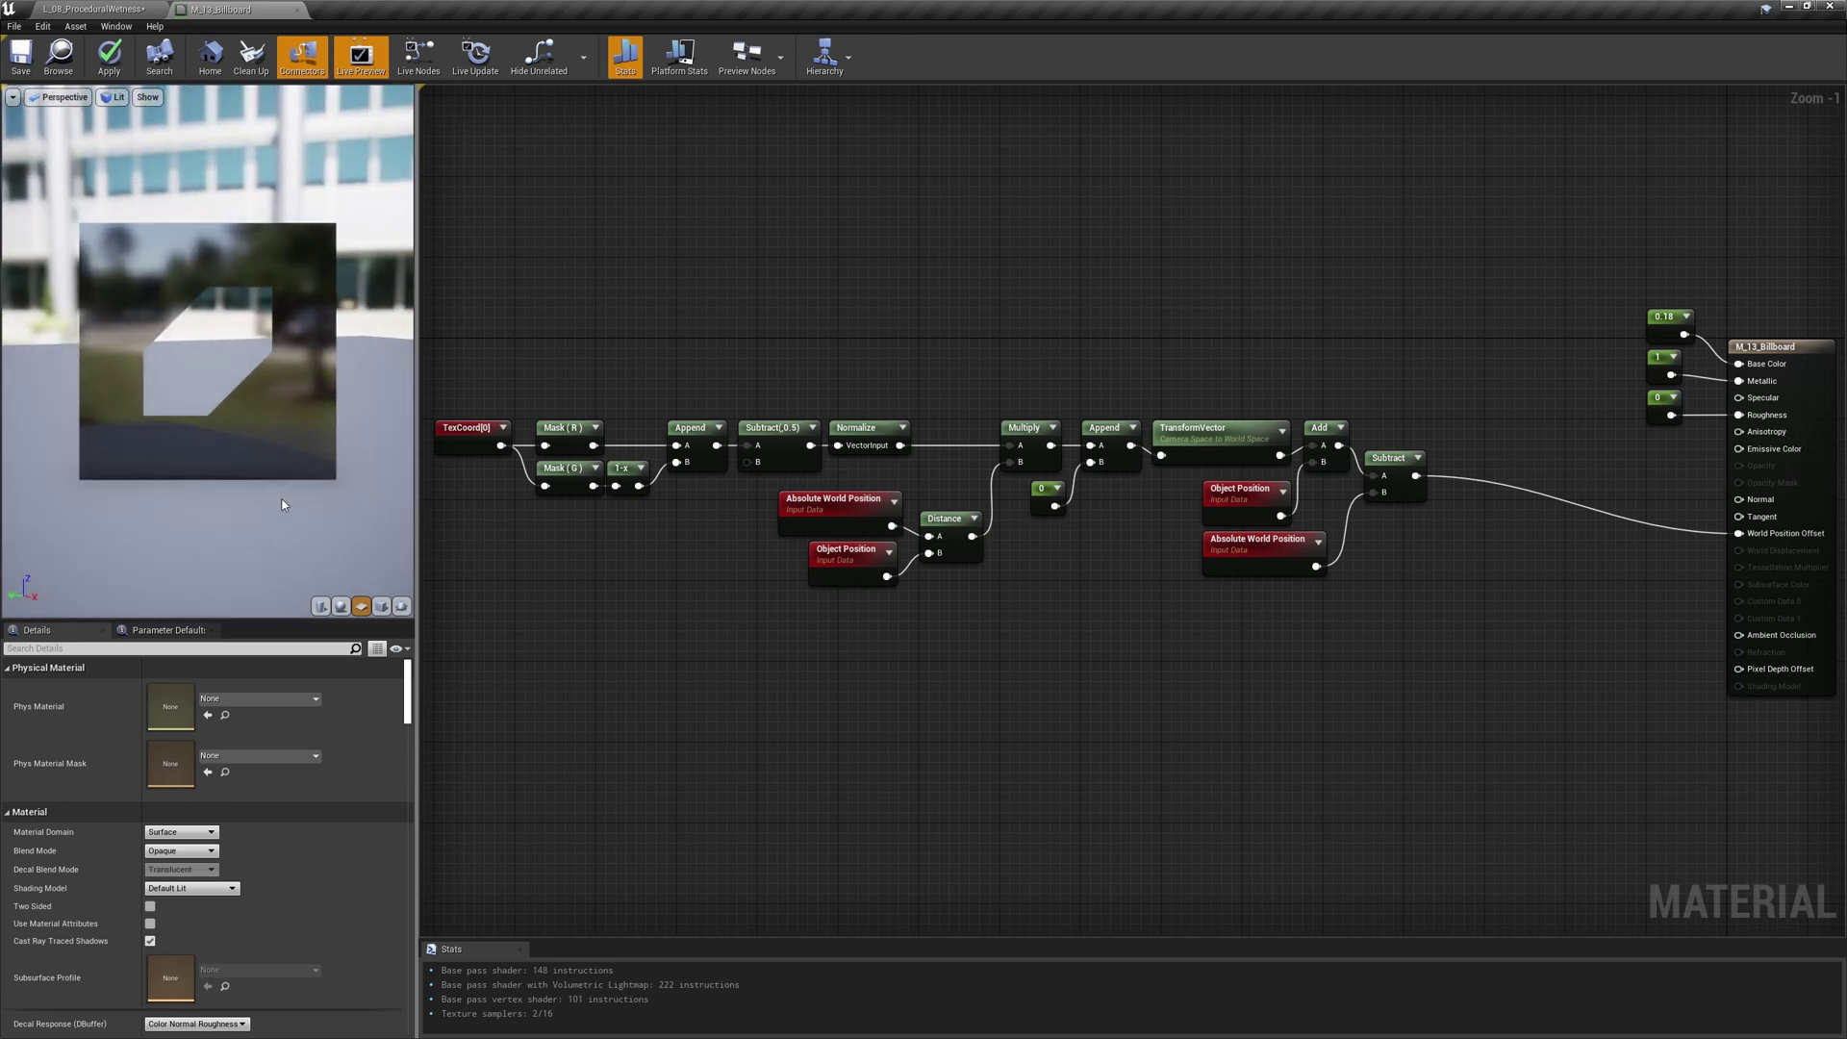
{"action": "left_click", "coordinate": [112, 97]}
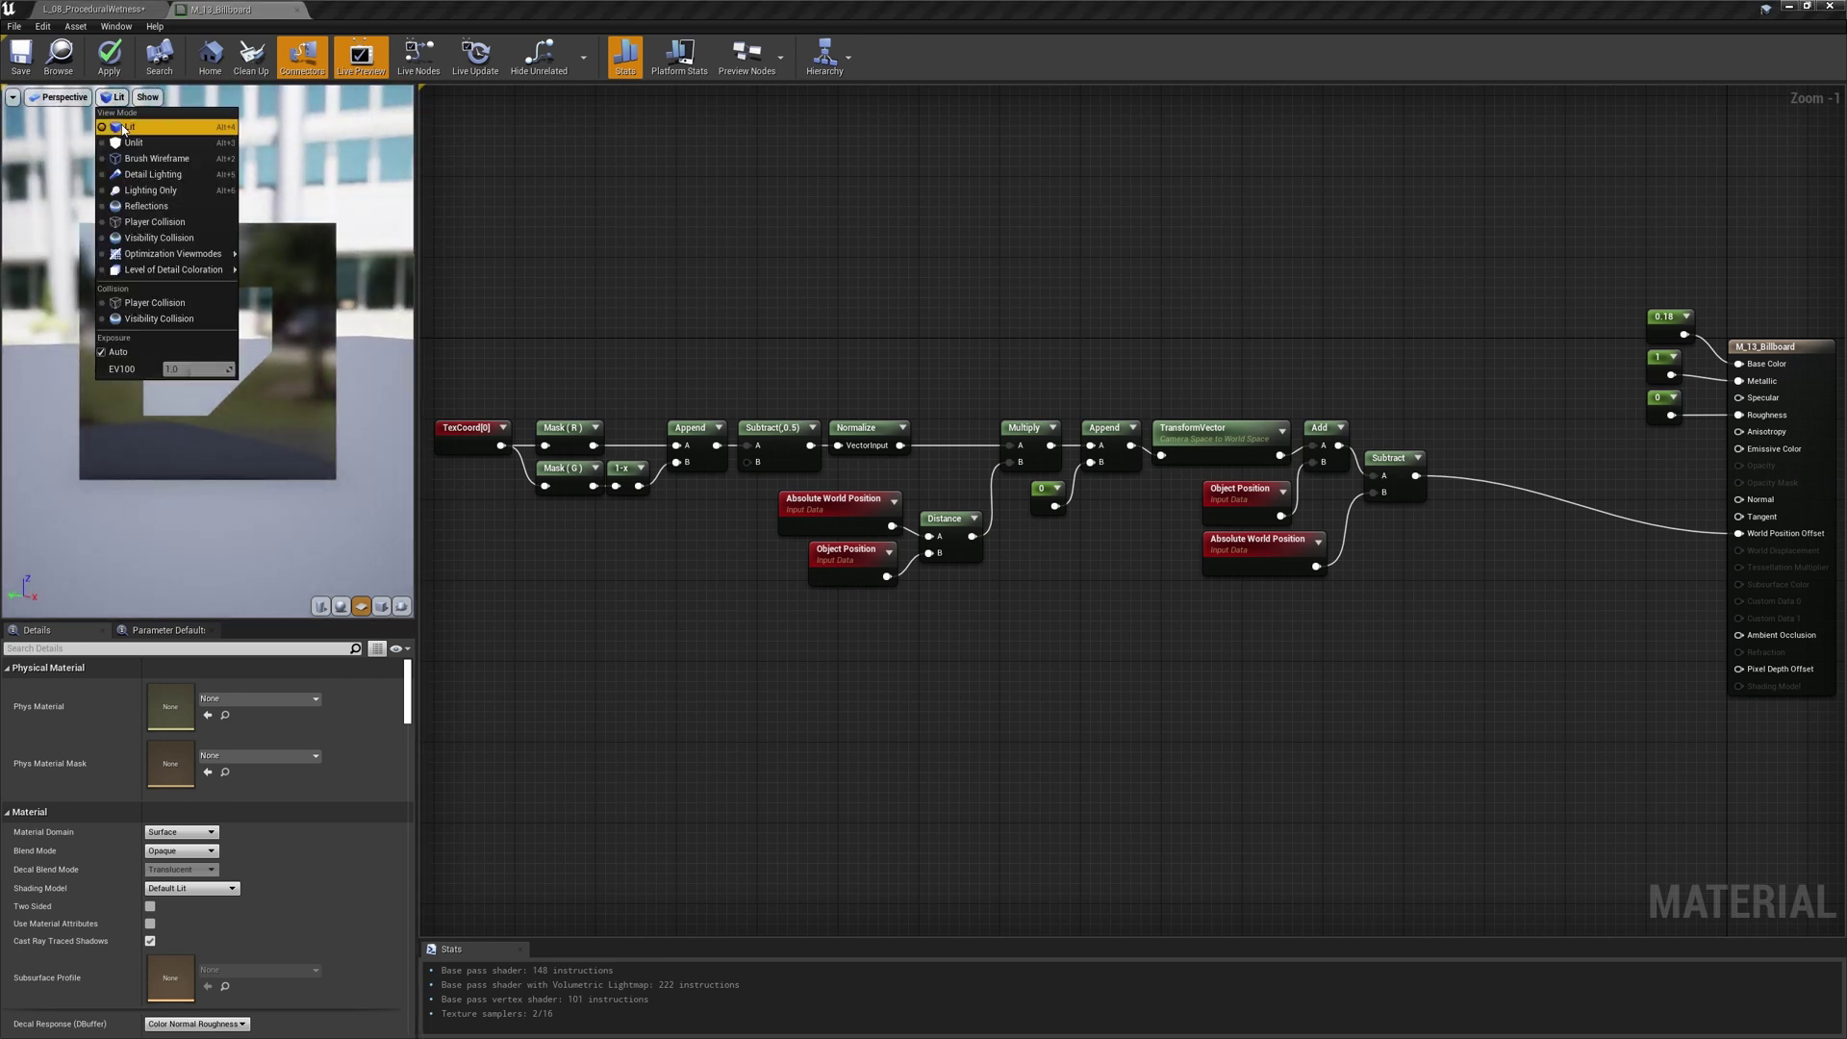
{"action": "left_click", "coordinate": [144, 152]}
{"action": "mouse_move", "coordinate": [213, 400]}
{"action": "left_mouse_down"}
{"action": "mouse_move", "coordinate": [231, 398]}
{"action": "mouse_move", "coordinate": [215, 399]}
{"action": "left_mouse_up"}
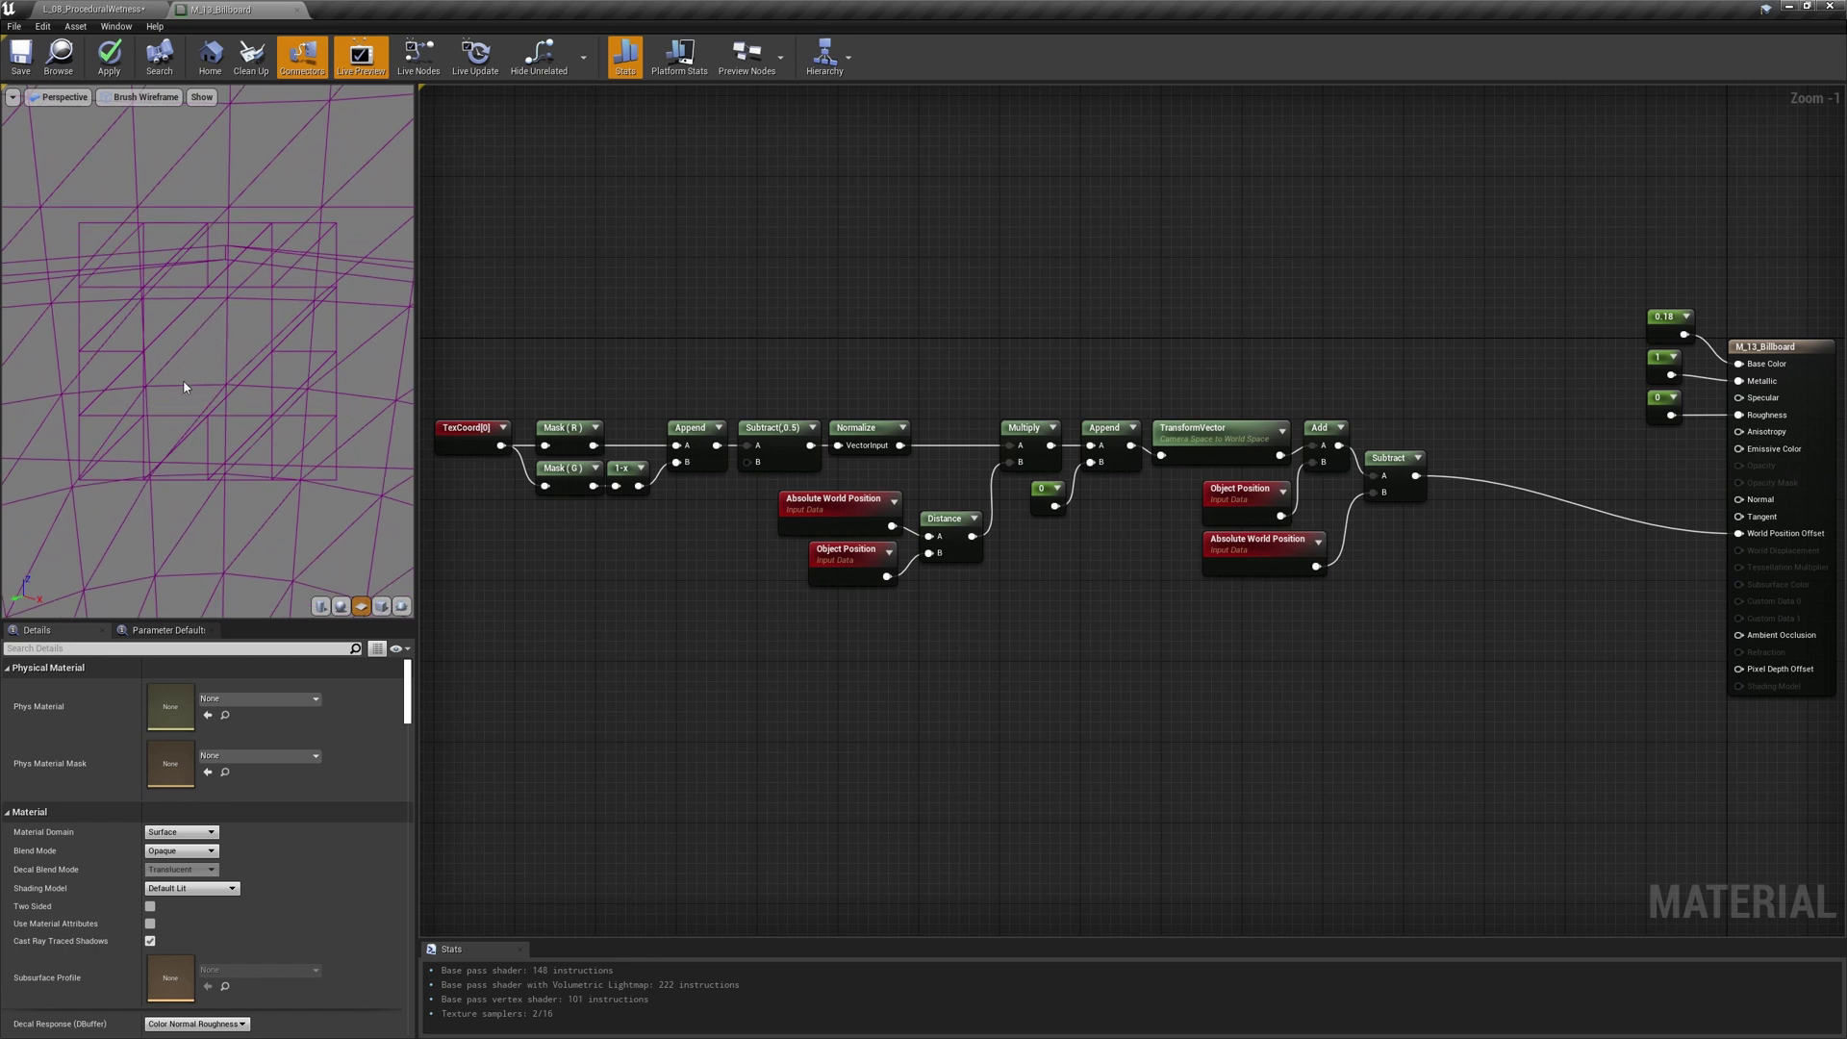
{"action": "mouse_move", "coordinate": [173, 379]}
{"action": "left_mouse_down"}
{"action": "mouse_move", "coordinate": [198, 379]}
{"action": "mouse_move", "coordinate": [178, 366]}
{"action": "mouse_move", "coordinate": [193, 330]}
{"action": "left_mouse_up"}
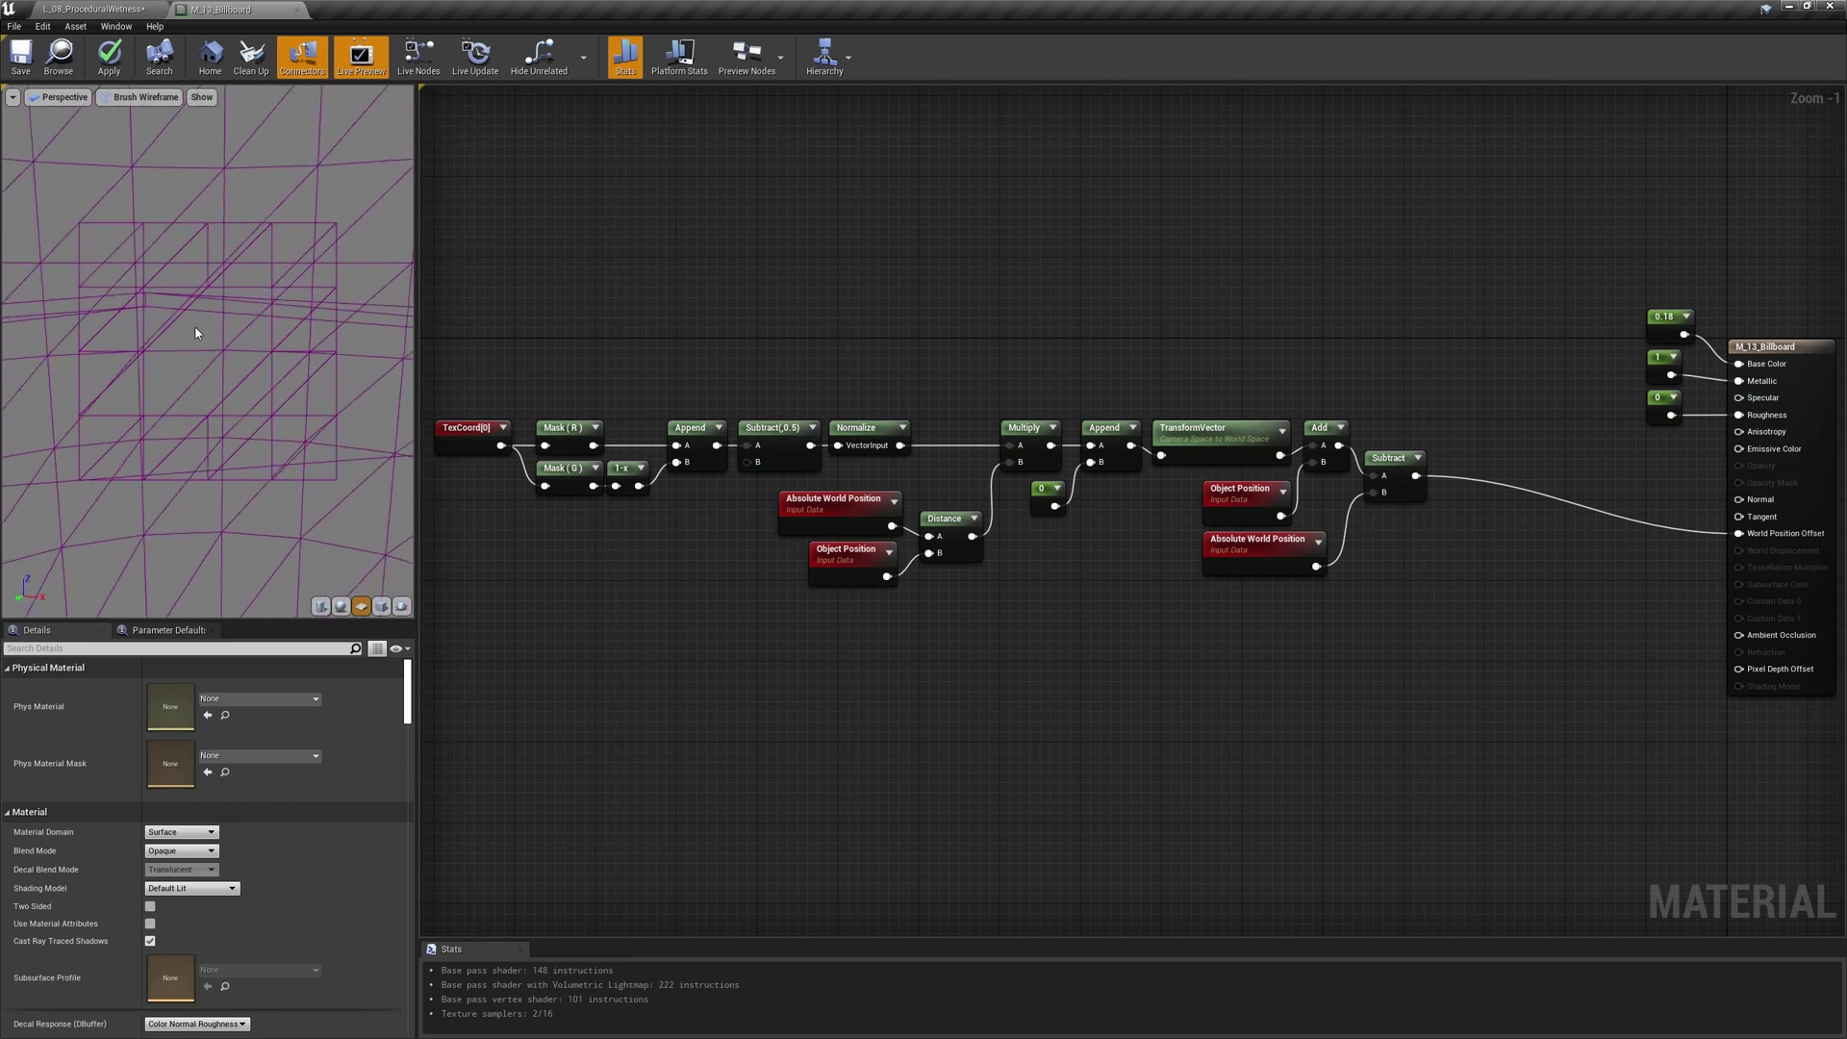
{"action": "left_click", "coordinate": [140, 97]}
{"action": "left_click", "coordinate": [130, 128]}
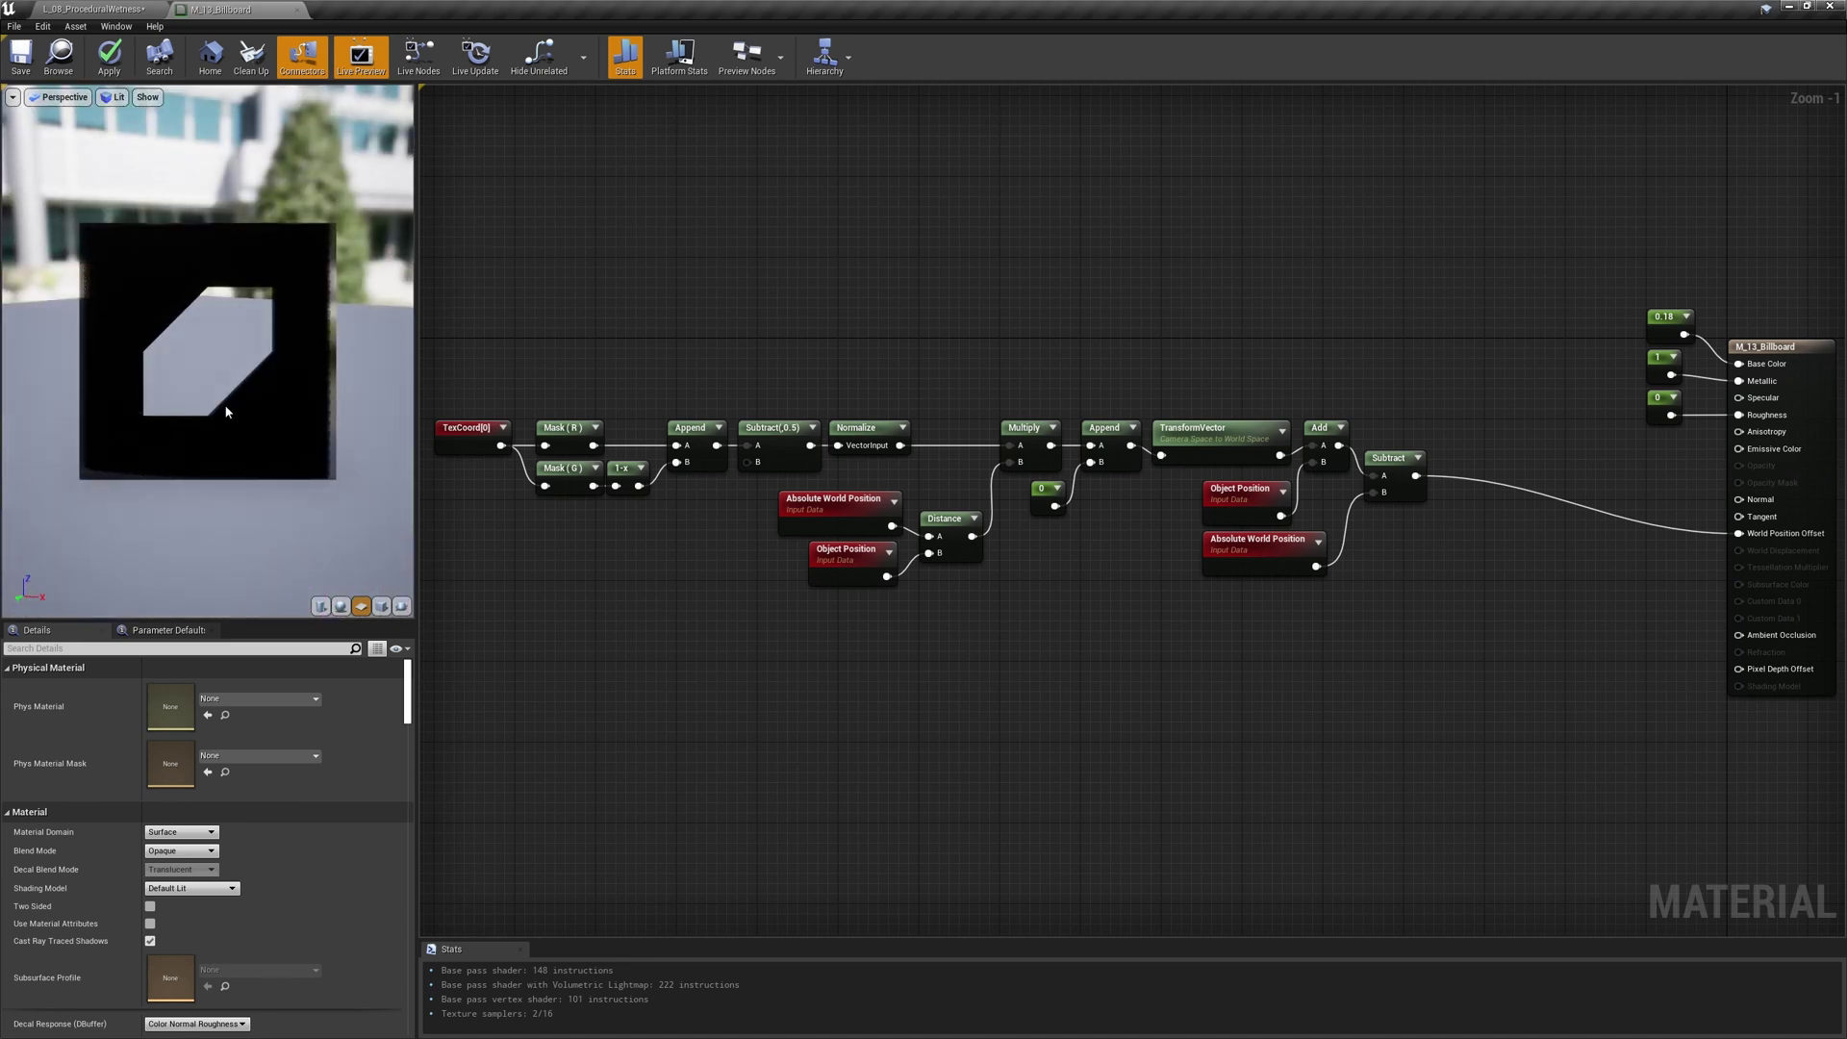
{"action": "left_click_drag", "start_coordinate": [207, 351], "coordinate": [264, 351]}
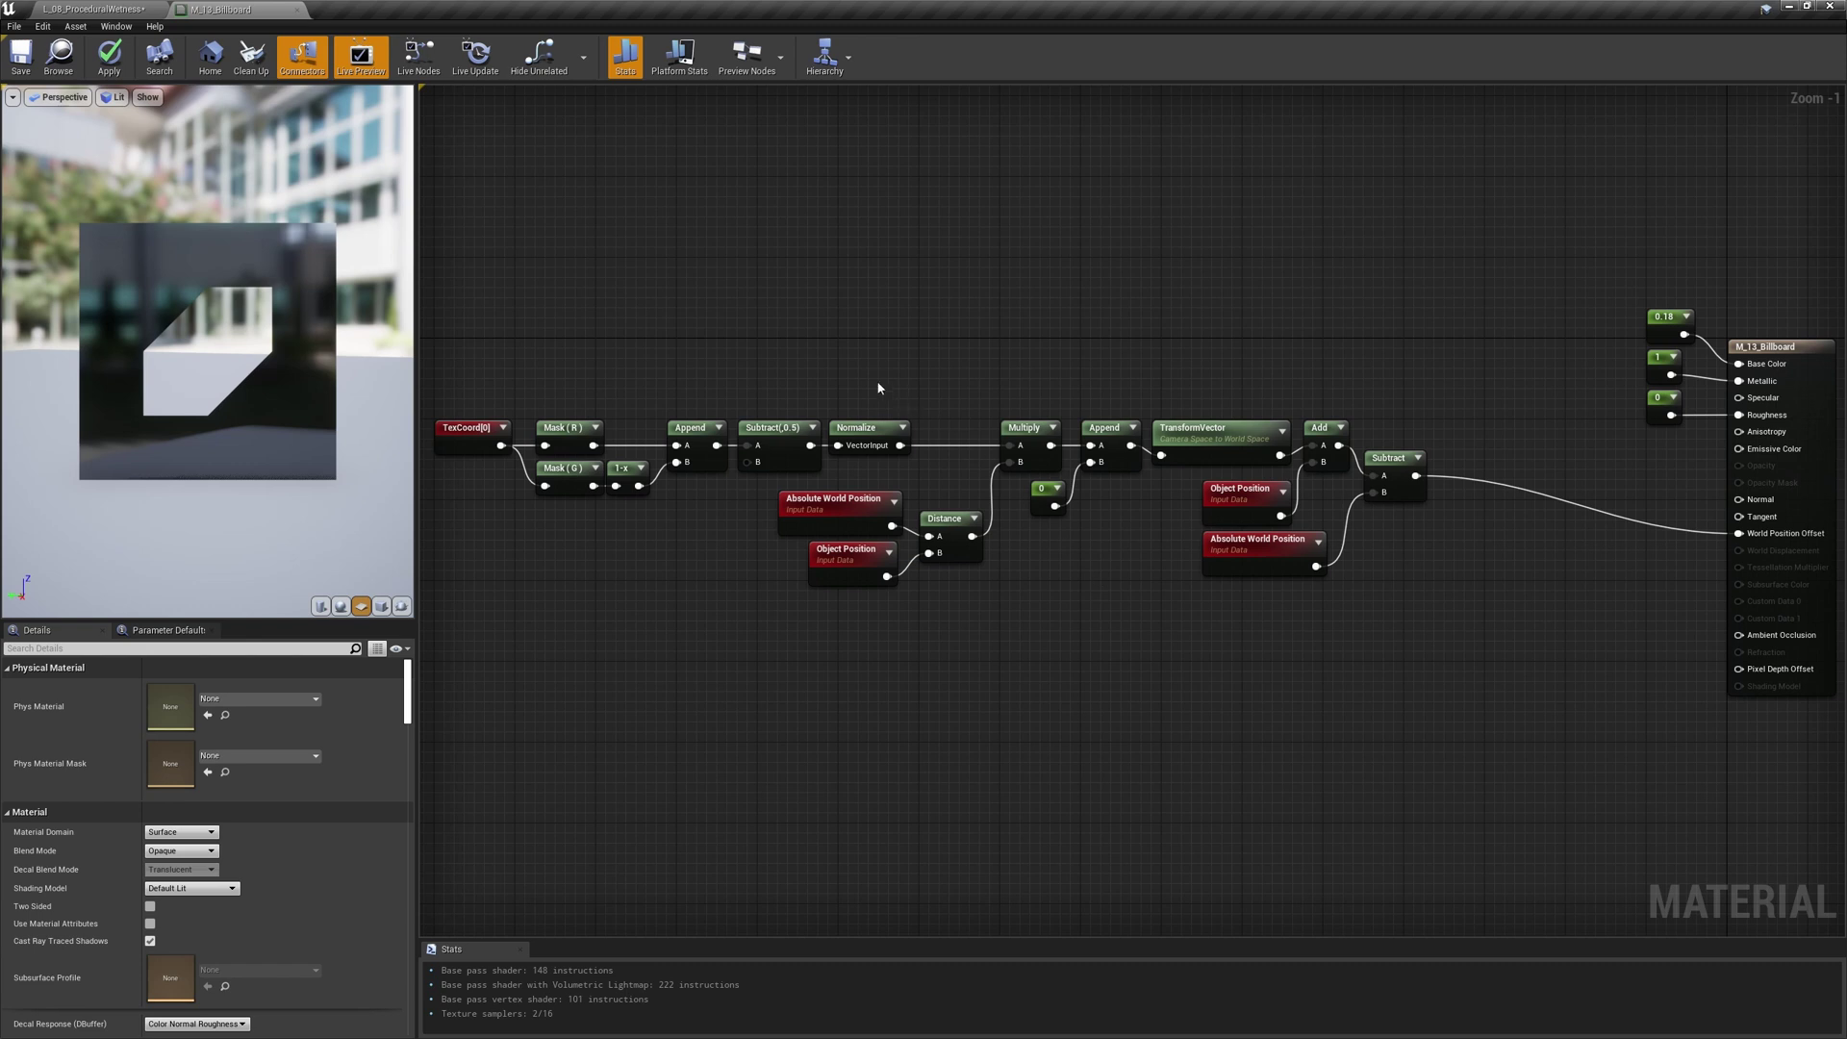
- Delete the Normalize node and move the Multiply chain and distance nodes apart to make room for its replacement
{"action": "left_click", "coordinate": [863, 443]}
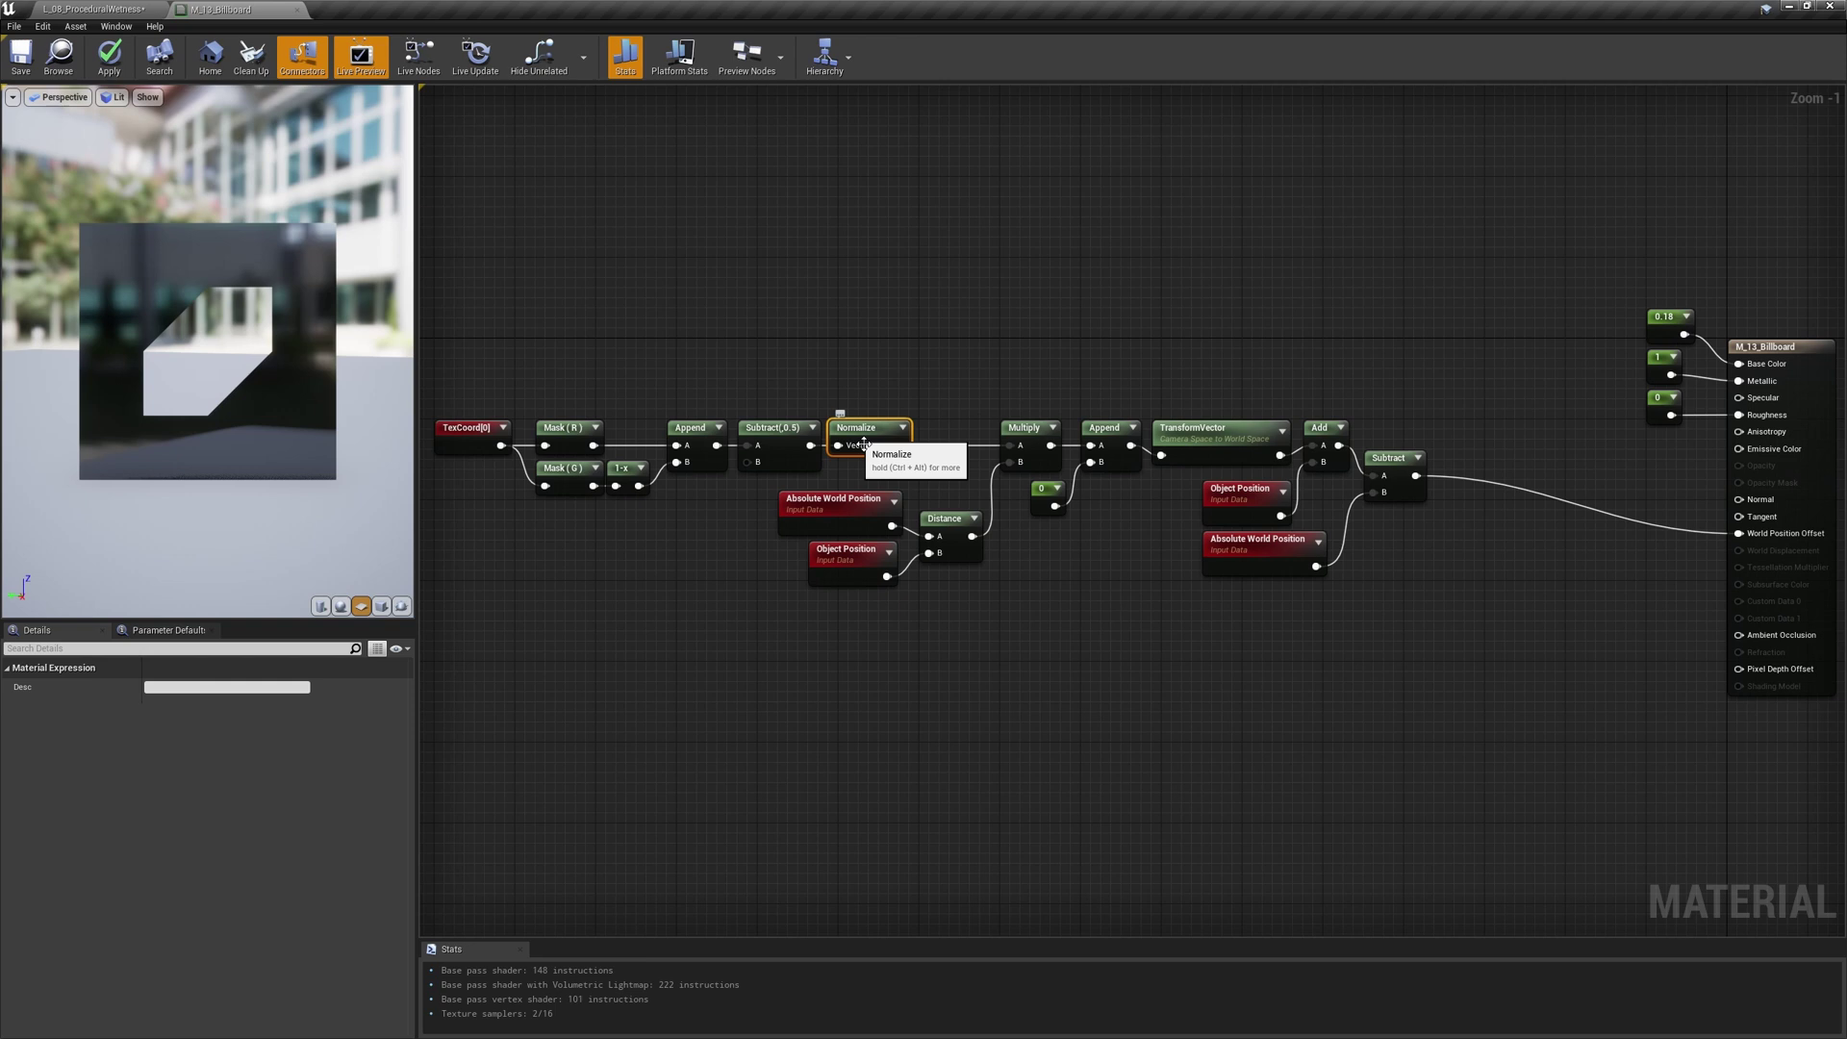
{"action": "key", "text": "Delete"}
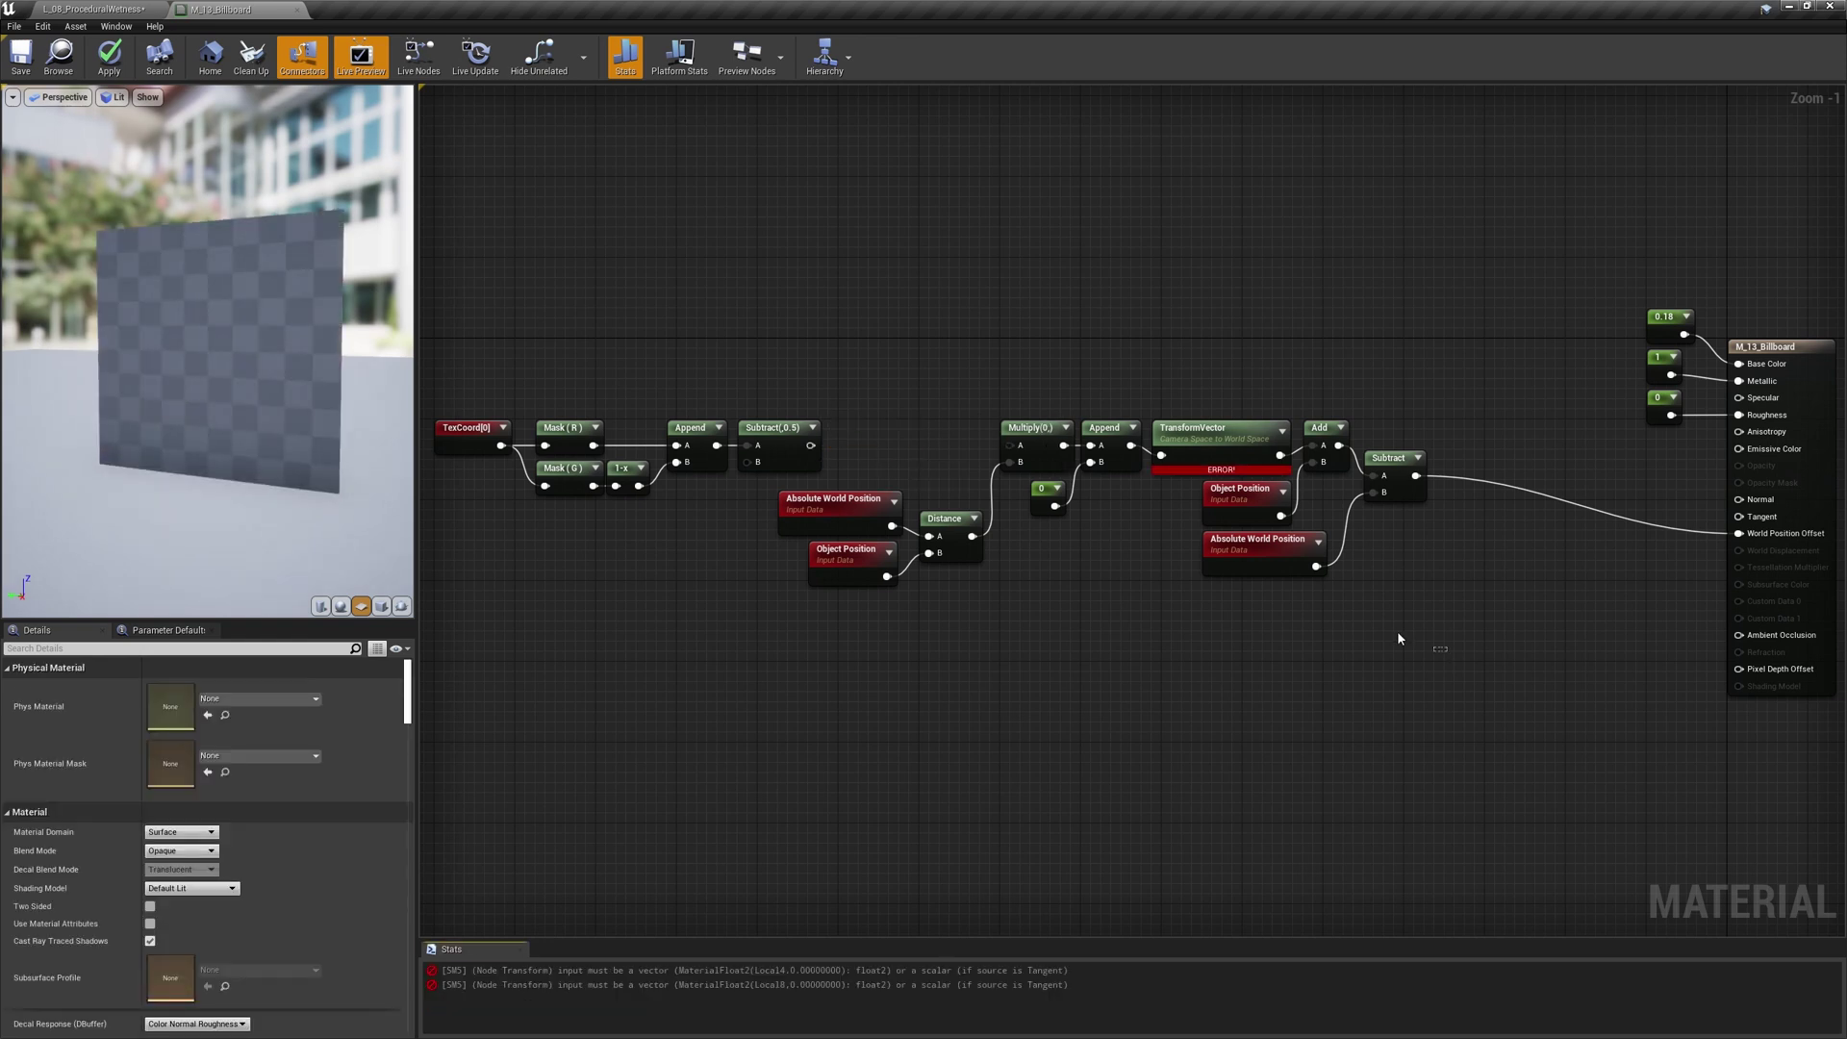
{"action": "left_click_drag", "start_coordinate": [1401, 639], "coordinate": [856, 414]}
{"action": "left_click_drag", "start_coordinate": [1032, 434], "coordinate": [1142, 437]}
{"action": "left_click", "coordinate": [1074, 631]}
{"action": "left_click_drag", "start_coordinate": [1075, 631], "coordinate": [880, 481]}
{"action": "left_click_drag", "start_coordinate": [1056, 518], "coordinate": [1015, 569]}
{"action": "left_click", "coordinate": [905, 492]}
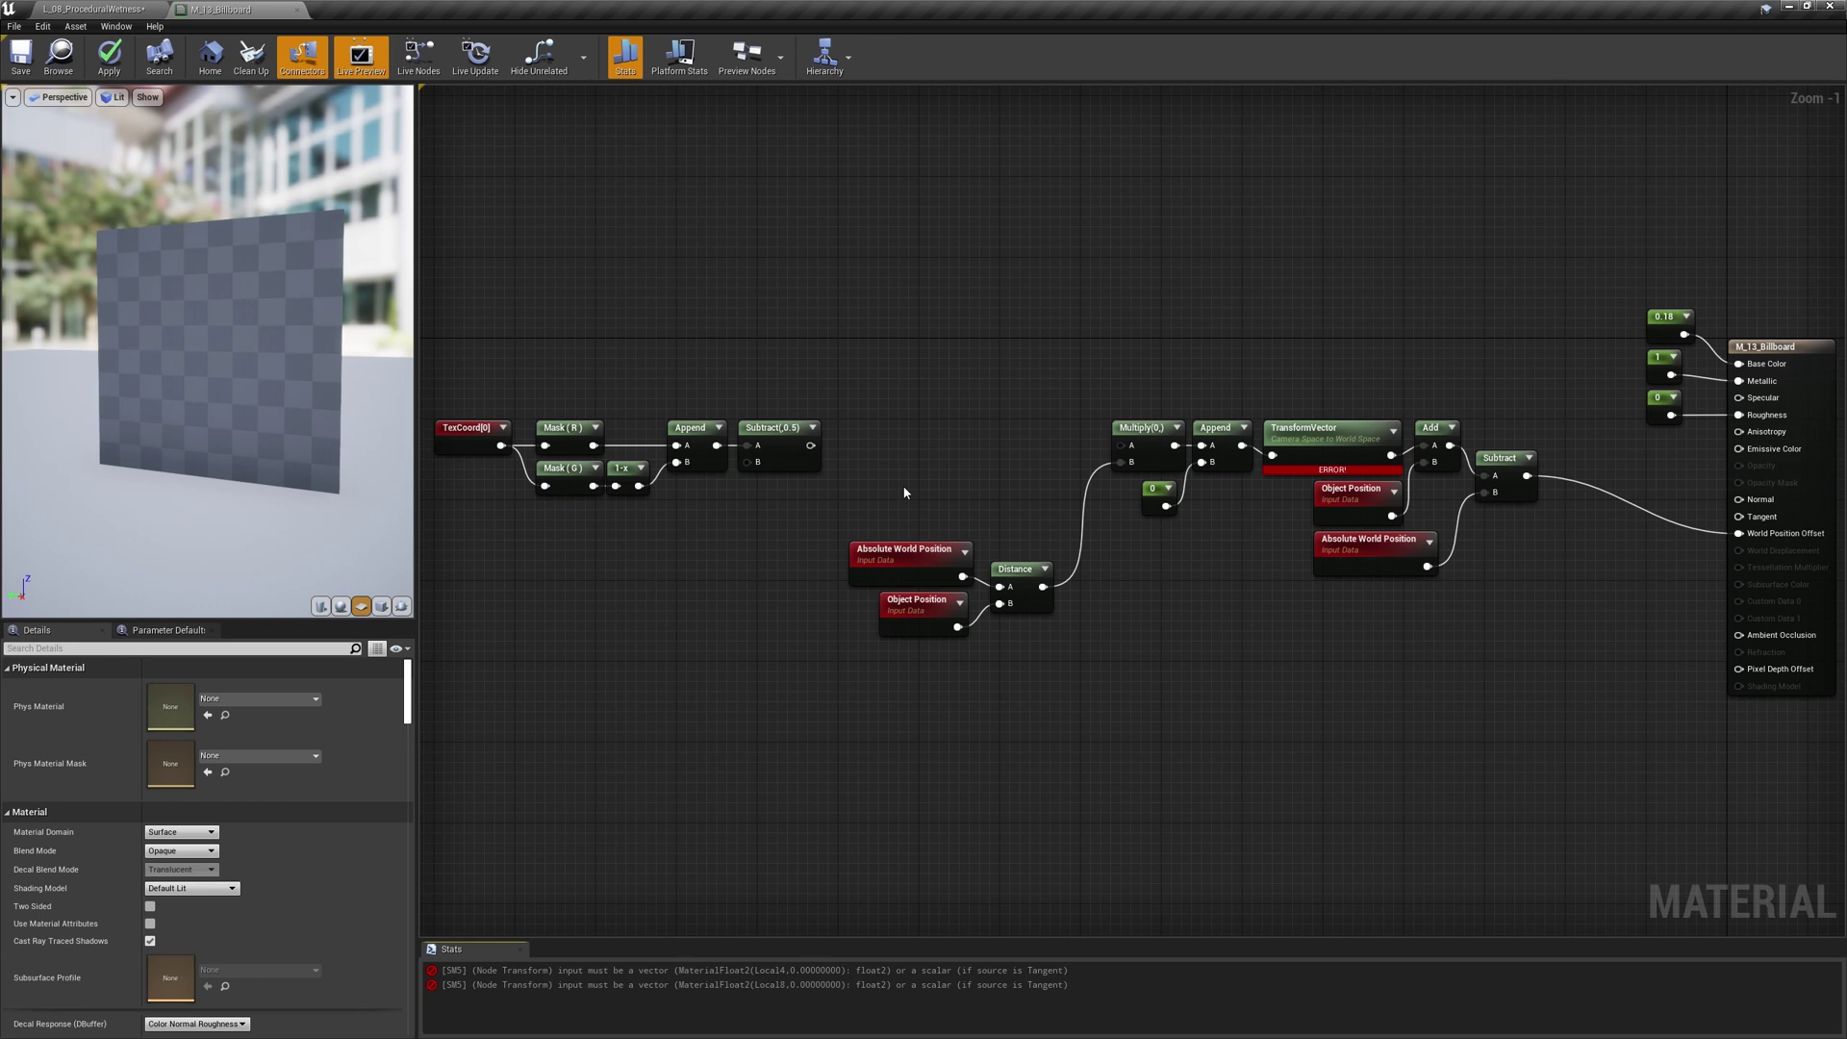
- Divide the 0.5 subtraction's output by the square root of its dot product with itself, feeding the result into Multiply
{"action": "left_click", "coordinate": [1027, 431]}
{"action": "left_click_drag", "start_coordinate": [811, 445], "coordinate": [1121, 445]}
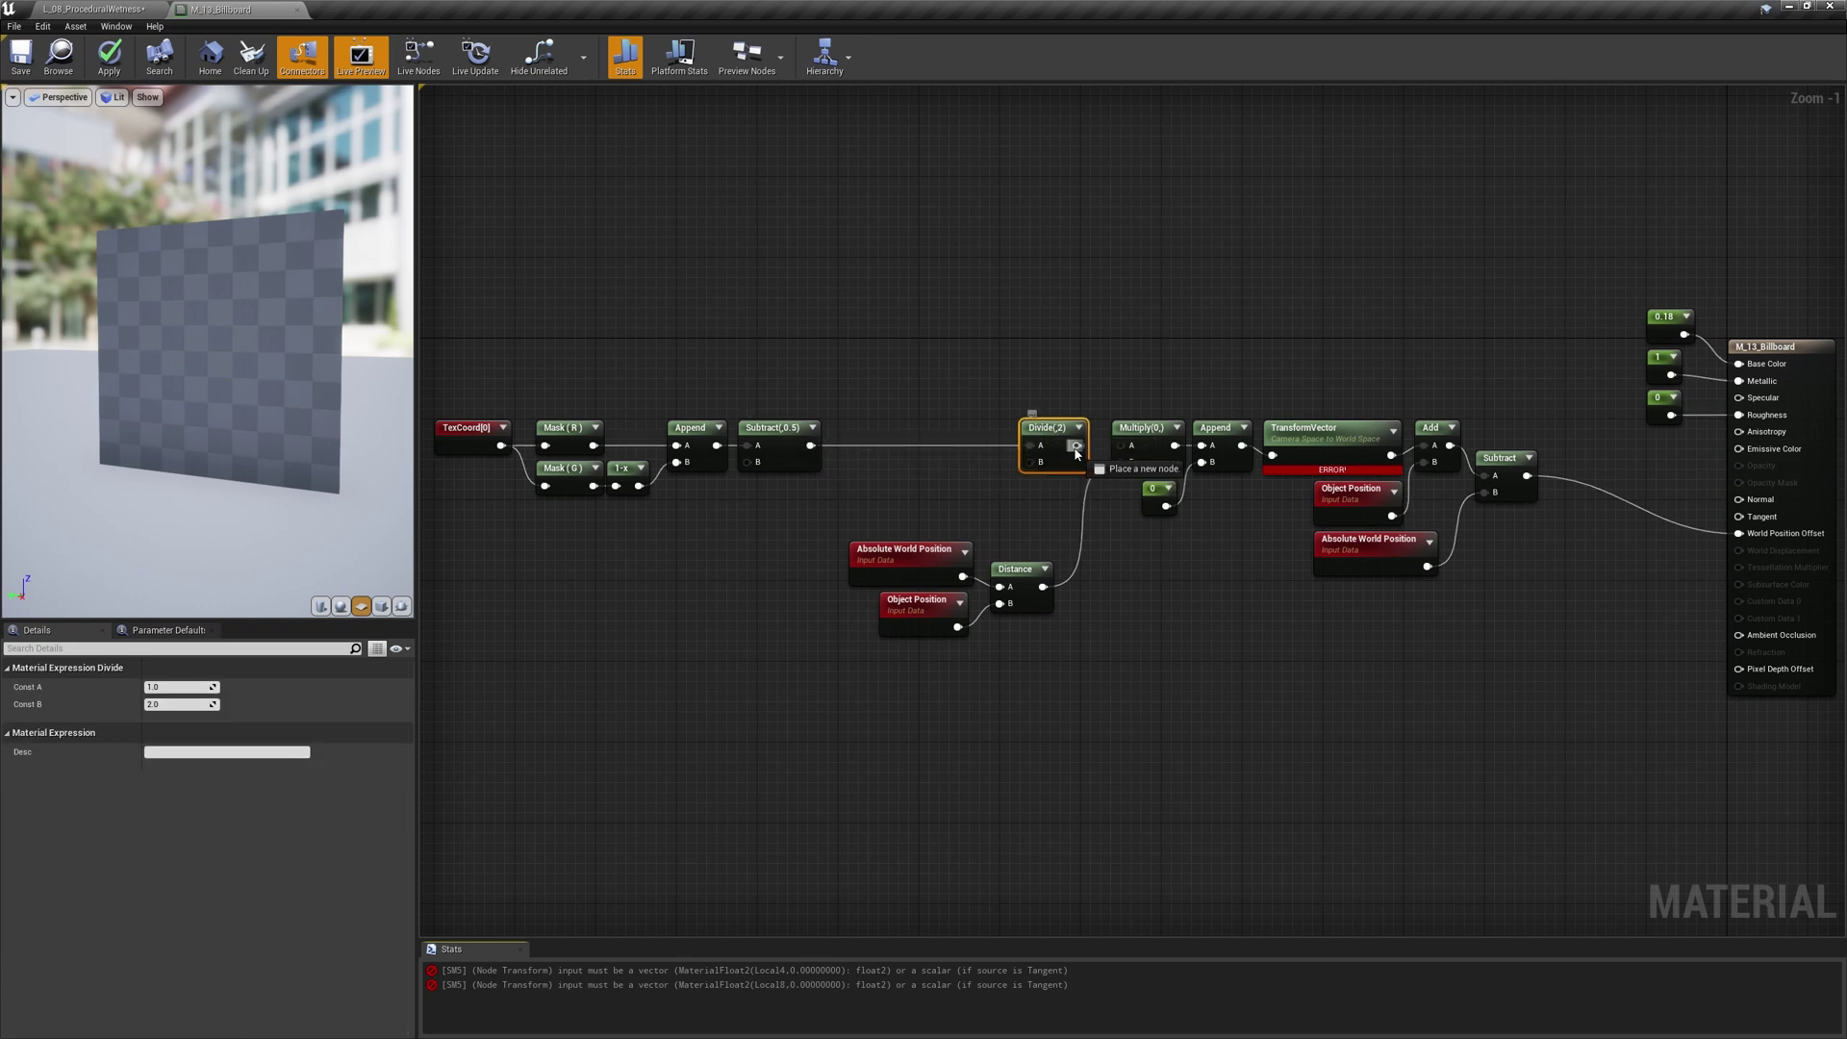
{"action": "right_click", "coordinate": [864, 478]}
{"action": "type", "text": "dot"}
{"action": "key", "text": "Return"}
{"action": "left_click_drag", "start_coordinate": [811, 445], "coordinate": [1029, 462]}
{"action": "type", "text": "sqrt"}
{"action": "key", "text": "Return"}
{"action": "left_click", "coordinate": [1006, 508]}
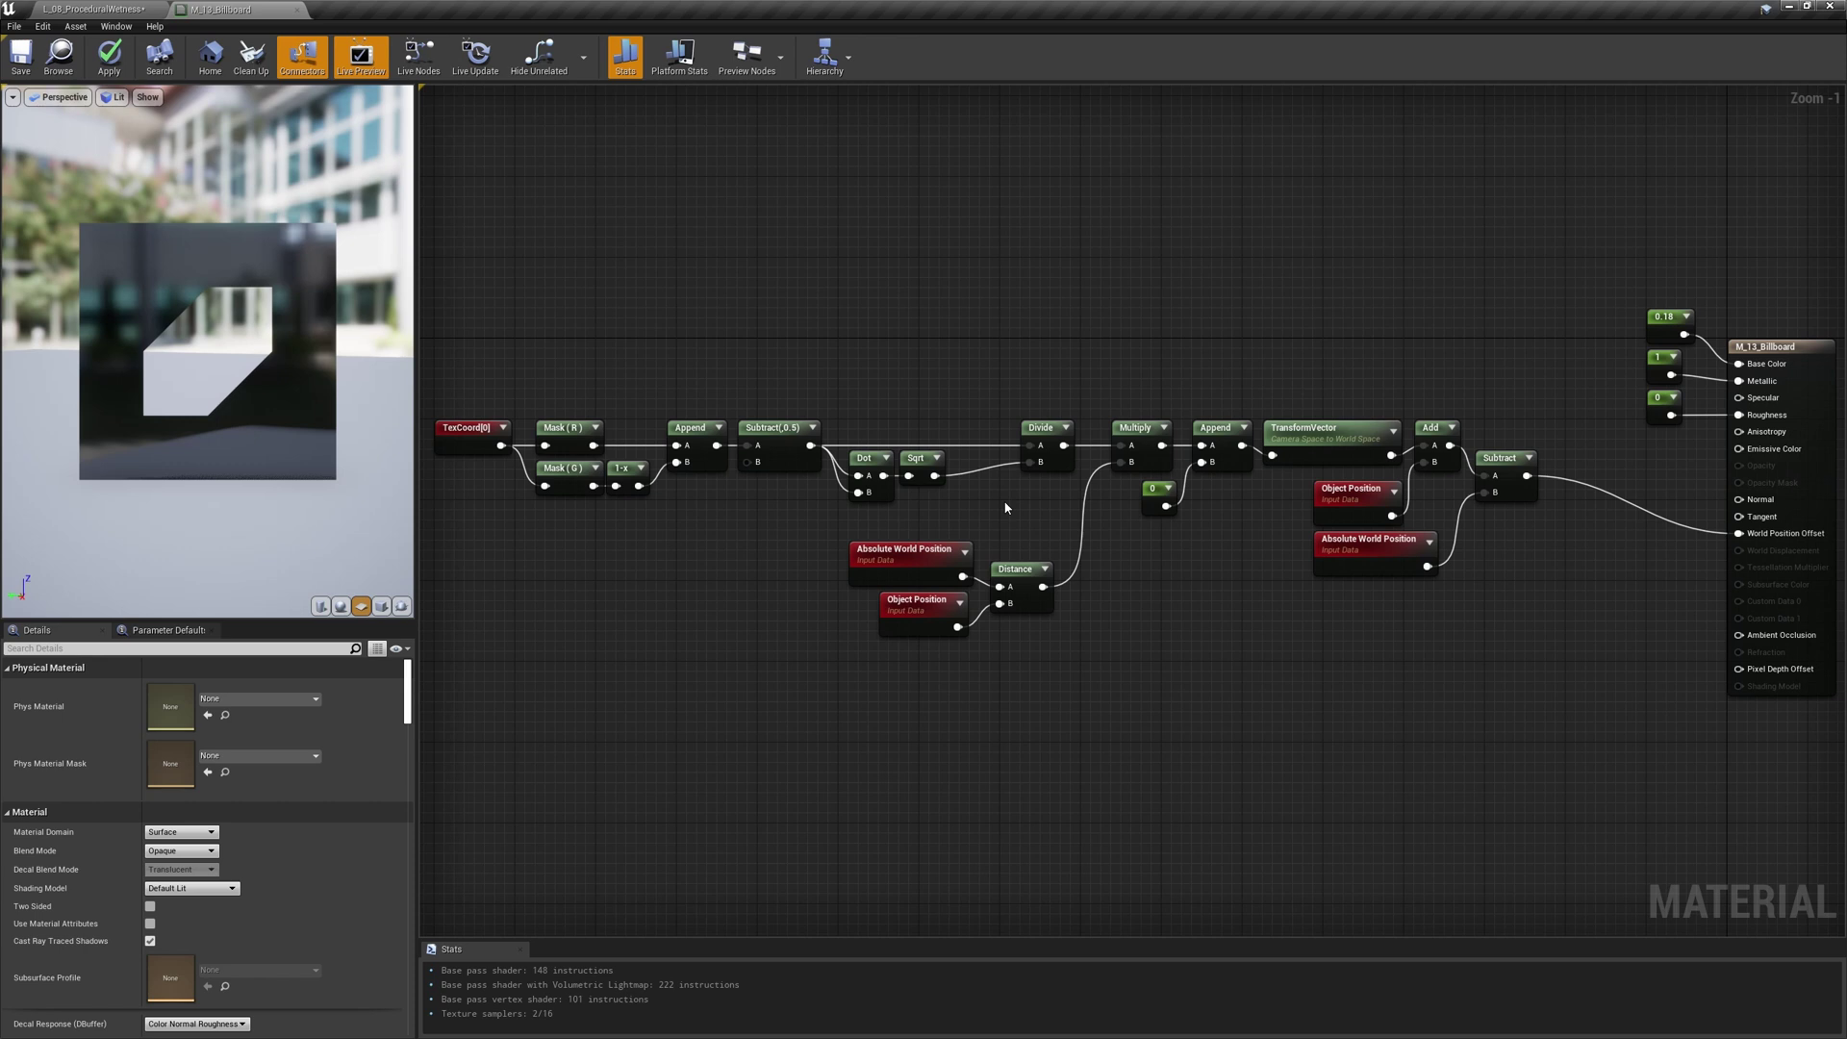
- Add a Distance node above the Dot and Sqrt nodes as an alternative way to get the vector's length
{"action": "left_click_drag", "start_coordinate": [999, 507], "coordinate": [864, 422]}
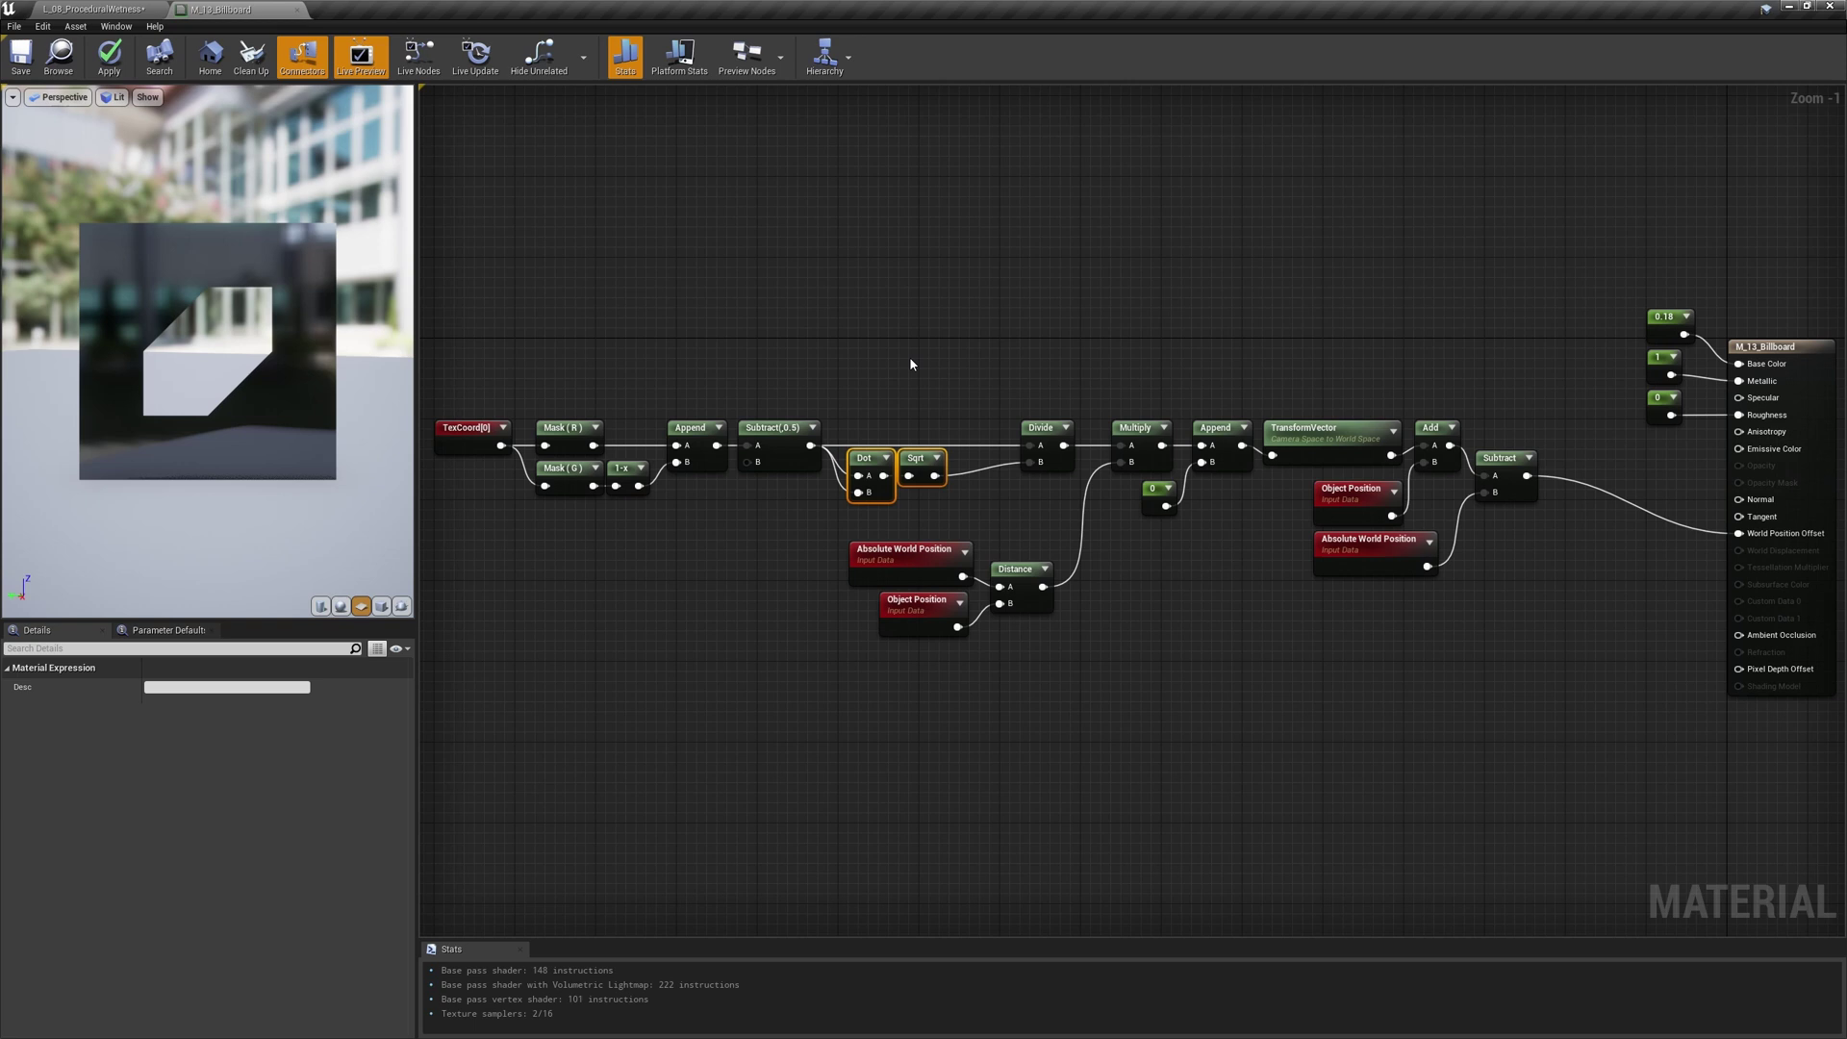
{"action": "right_click", "coordinate": [873, 324]}
{"action": "type", "text": "distance"}
{"action": "key", "text": "Down"}
{"action": "key", "text": "Down"}
{"action": "key", "text": "Down"}
{"action": "key", "text": "Down"}
{"action": "key", "text": "Down"}
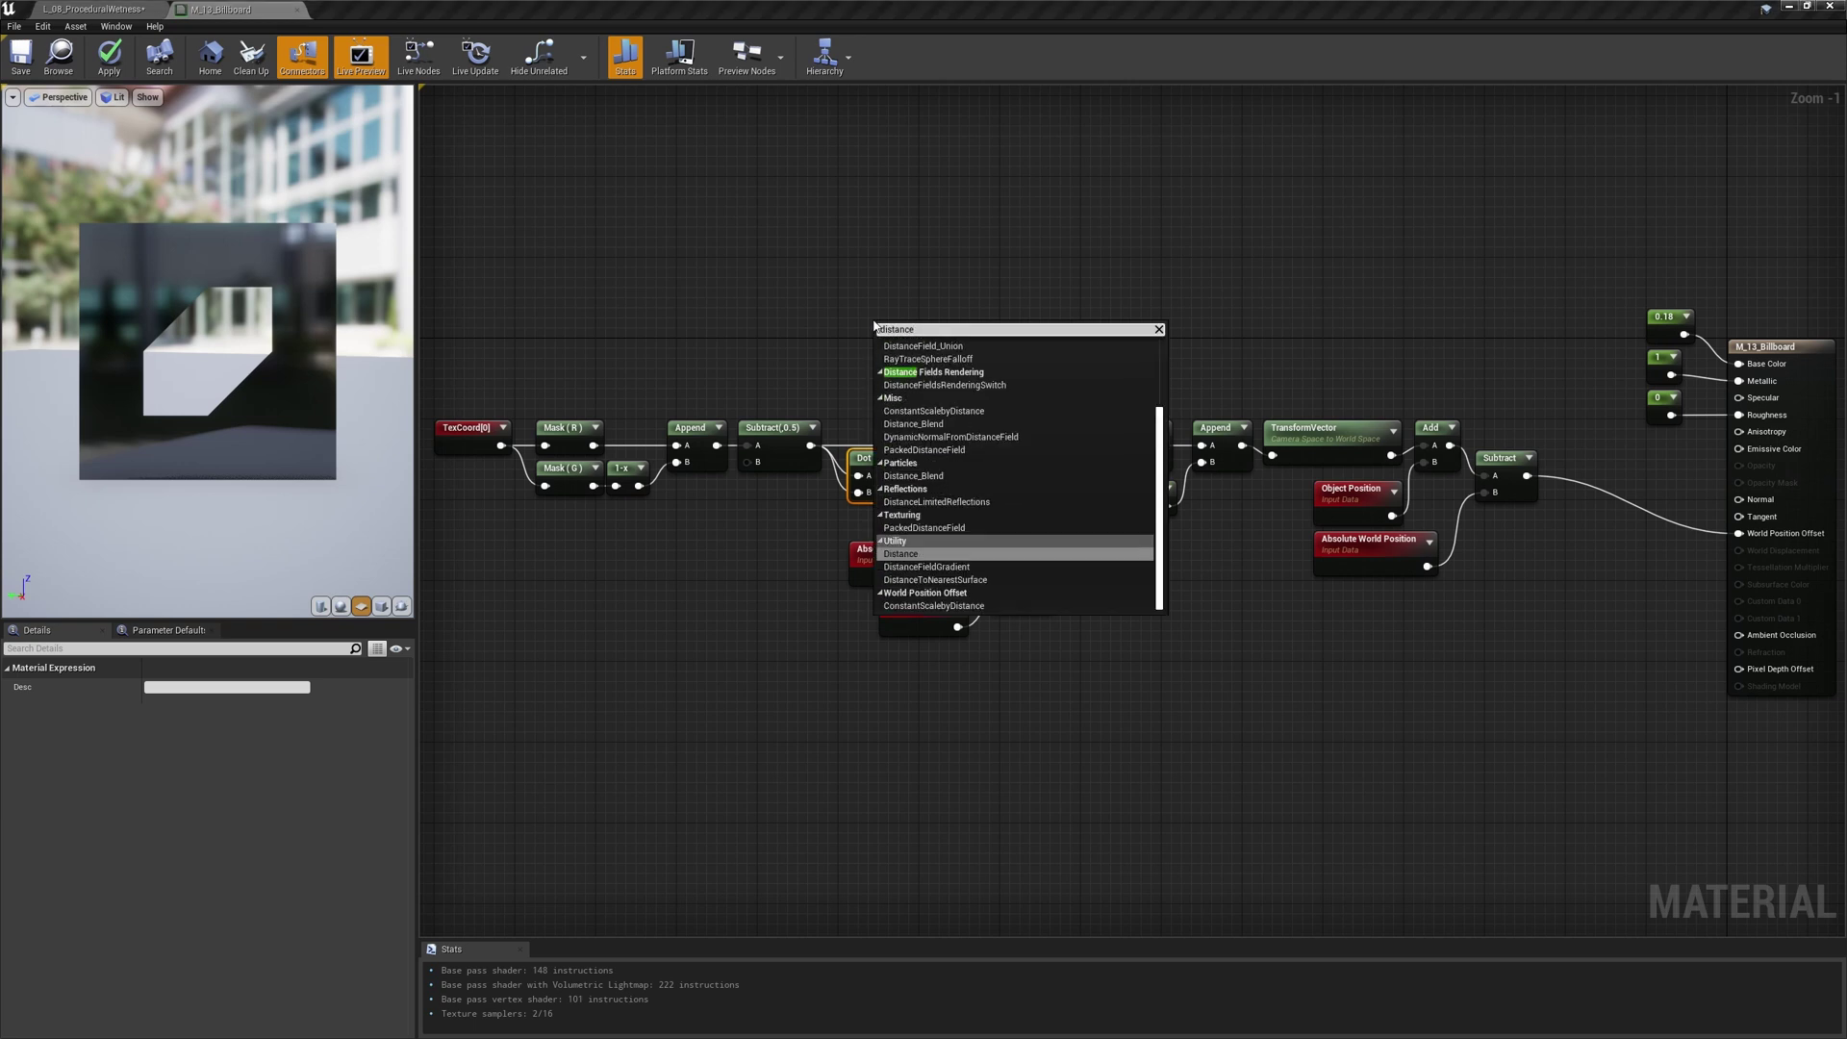
{"action": "key", "text": "Return"}
- Compute the distance between a constant 0 and the 0.5 subtraction's output, and feed it into Divide's B input
{"action": "left_click_drag", "start_coordinate": [811, 445], "coordinate": [1030, 462]}
{"action": "key", "text": "1"}
{"action": "left_click", "coordinate": [813, 321]}
{"action": "left_click", "coordinate": [940, 397]}
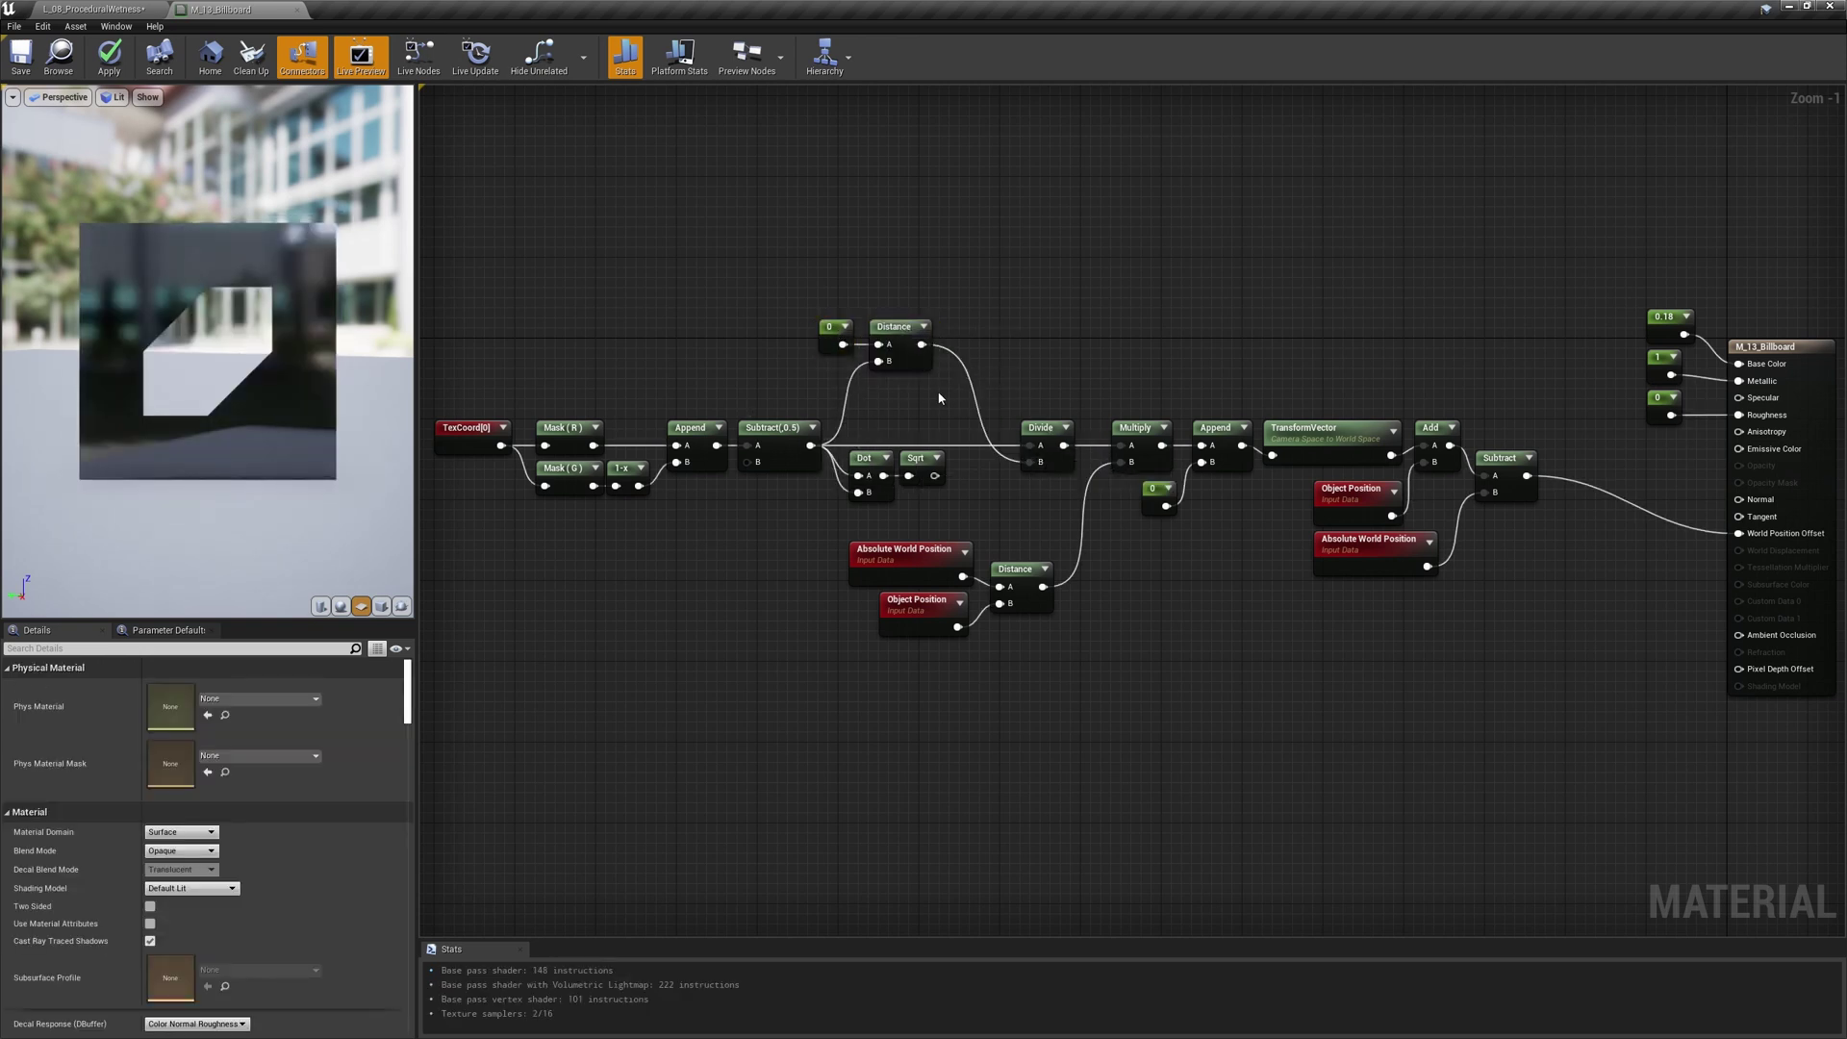
{"action": "left_click_drag", "start_coordinate": [939, 397], "coordinate": [837, 331]}
{"action": "left_click_drag", "start_coordinate": [902, 335], "coordinate": [903, 384]}
{"action": "left_click", "coordinate": [839, 281]}
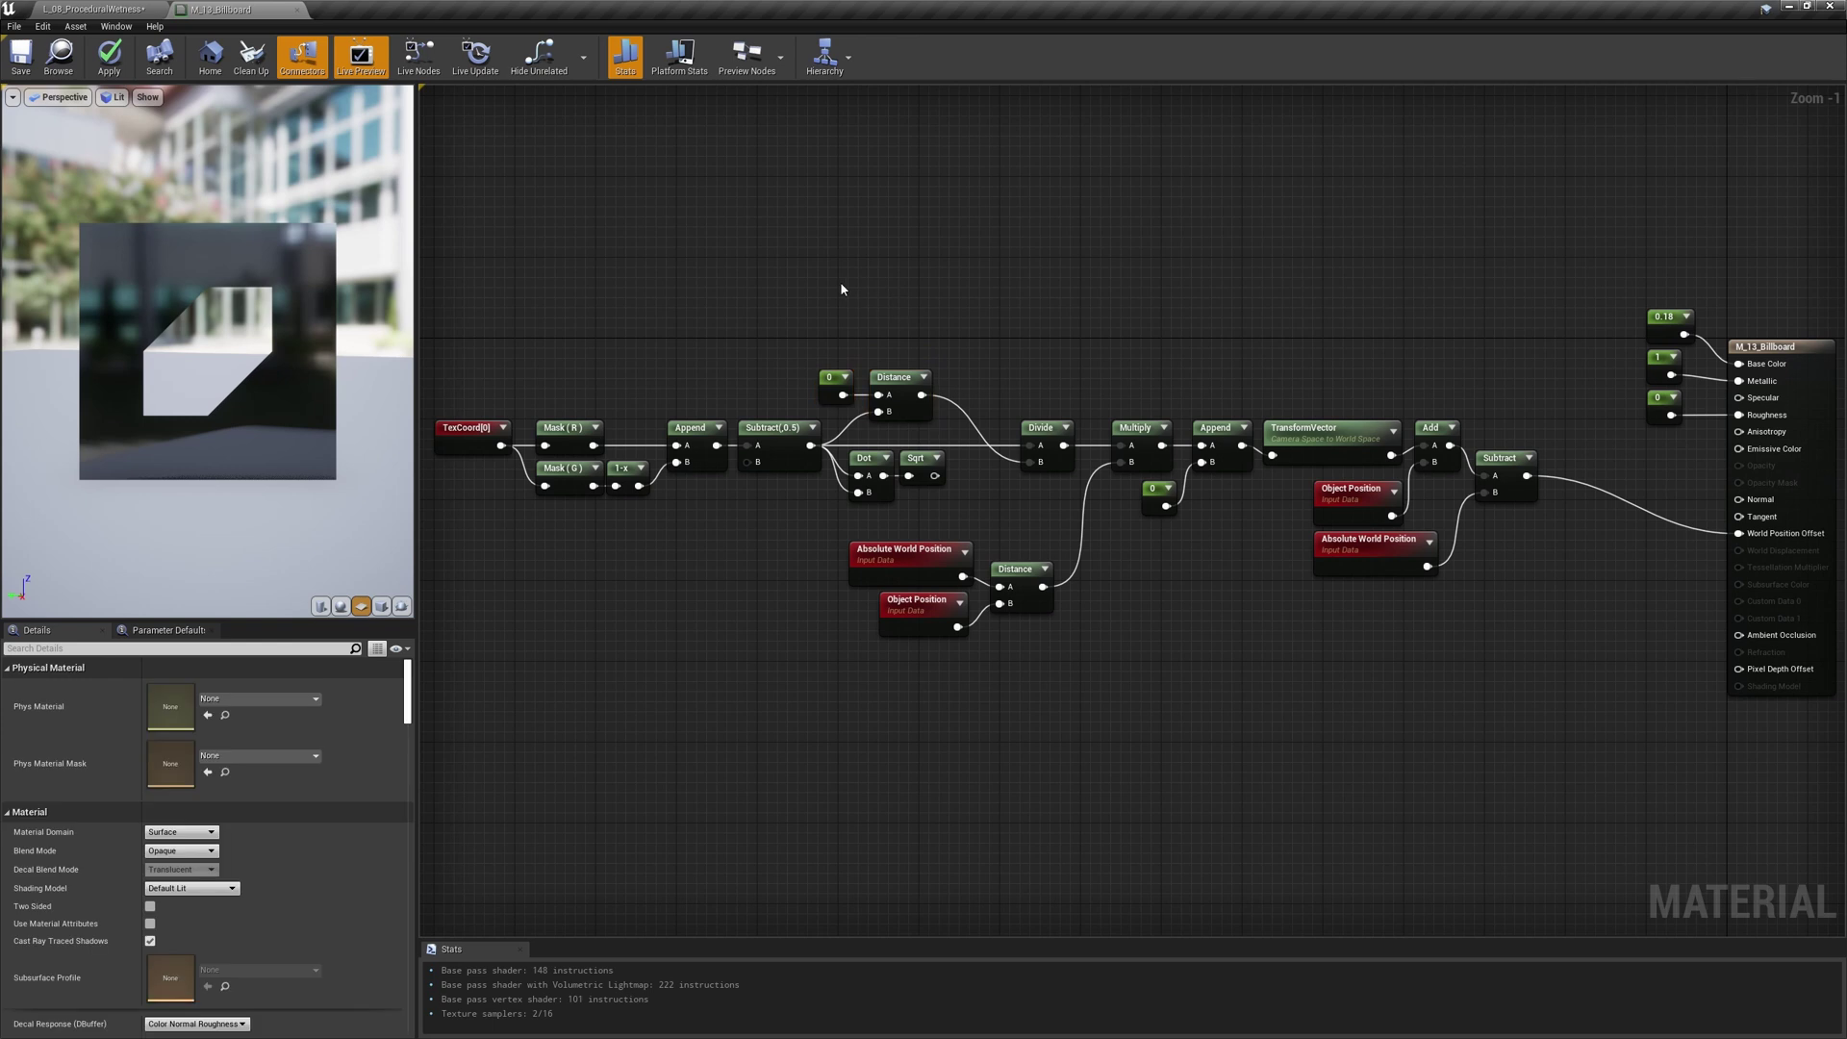
- Multiply the 0.5 subtraction's output by itself and split the product through copied R and G component masks
{"action": "key", "text": "m"}
{"action": "left_click", "coordinate": [840, 281]}
{"action": "left_click_drag", "start_coordinate": [811, 446], "coordinate": [851, 325]}
{"action": "left_click_drag", "start_coordinate": [850, 309], "coordinate": [810, 446]}
{"action": "left_click_drag", "start_coordinate": [598, 406], "coordinate": [567, 484]}
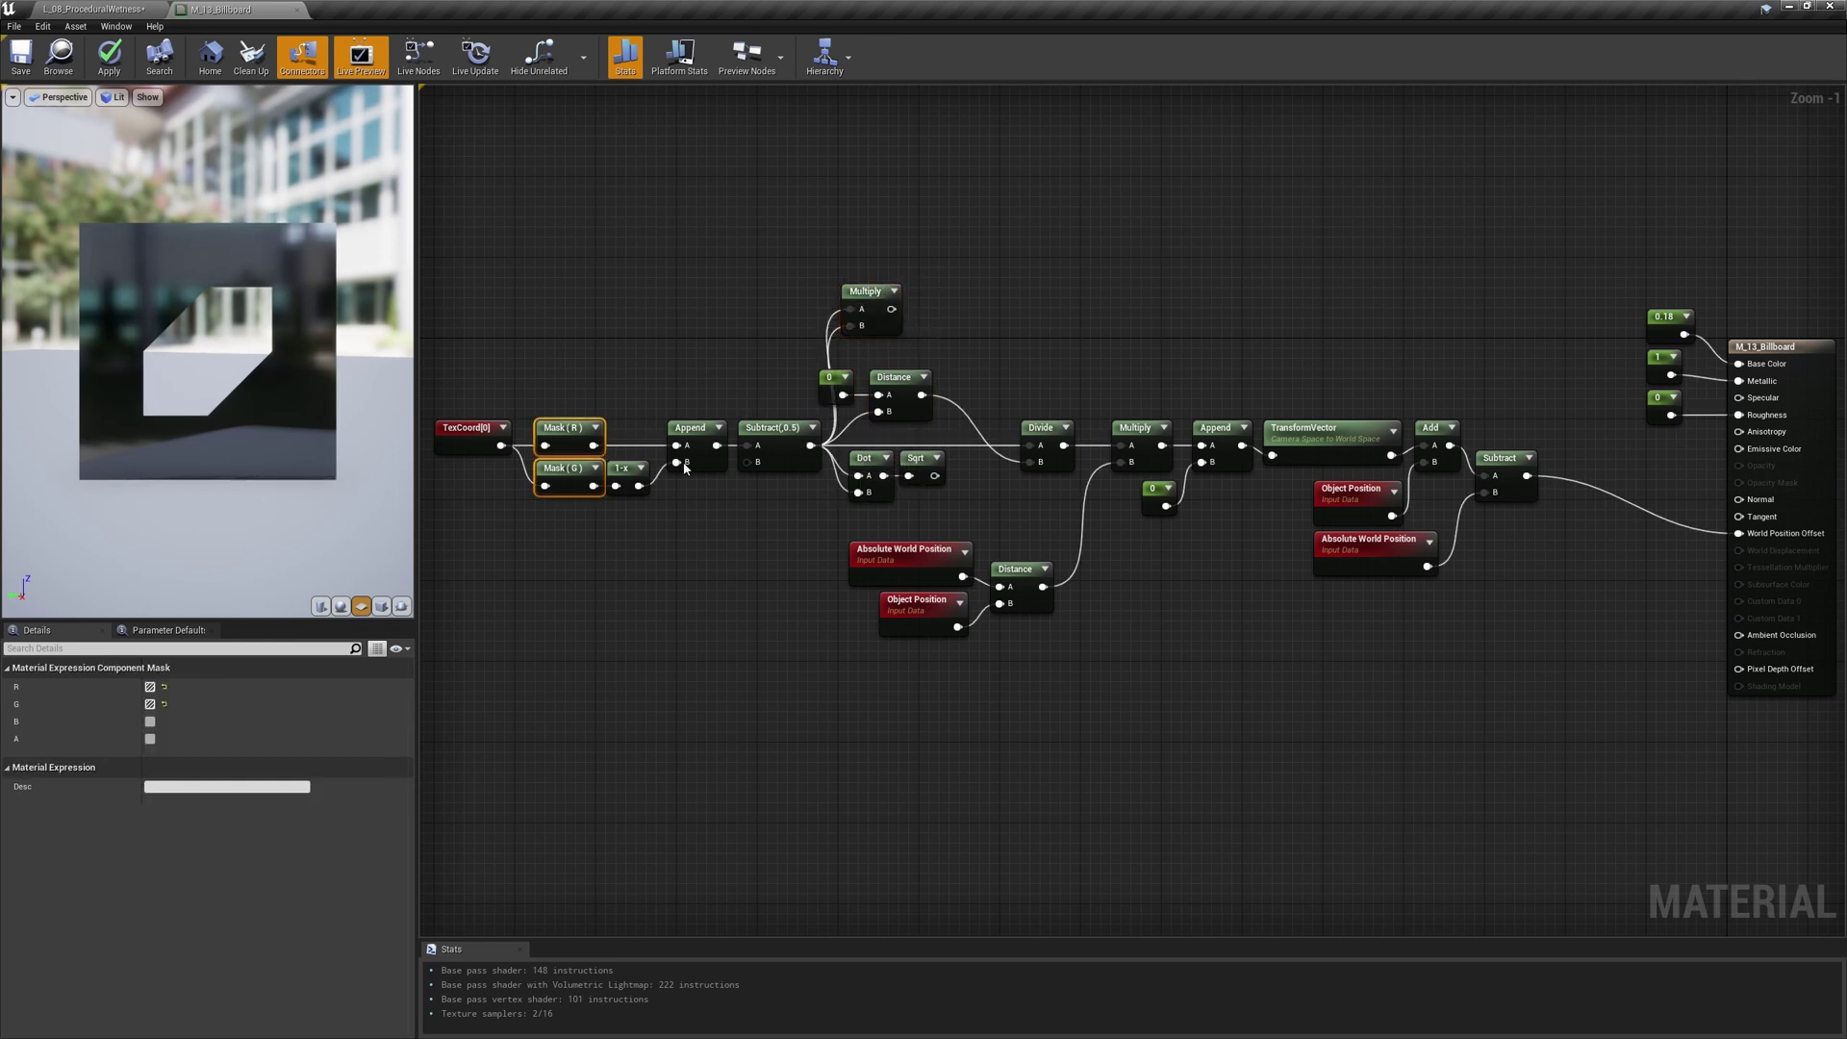
{"action": "key", "text": "ctrl+w"}
{"action": "left_click_drag", "start_coordinate": [991, 280], "coordinate": [928, 293]}
{"action": "left_click_drag", "start_coordinate": [891, 309], "coordinate": [1018, 308]}
- Add the masked R and G channels of the squared value and feed the sum's square root into Divide's B input
{"action": "key", "text": "a"}
{"action": "left_click", "coordinate": [1008, 285]}
{"action": "left_click_drag", "start_coordinate": [978, 334], "coordinate": [1018, 324]}
{"action": "left_click_drag", "start_coordinate": [1023, 294], "coordinate": [1066, 318]}
{"action": "left_click", "coordinate": [914, 458]}
{"action": "key", "text": "ctrl+w"}
{"action": "left_click_drag", "start_coordinate": [1068, 306], "coordinate": [1029, 445]}
{"action": "left_click", "coordinate": [1157, 285]}
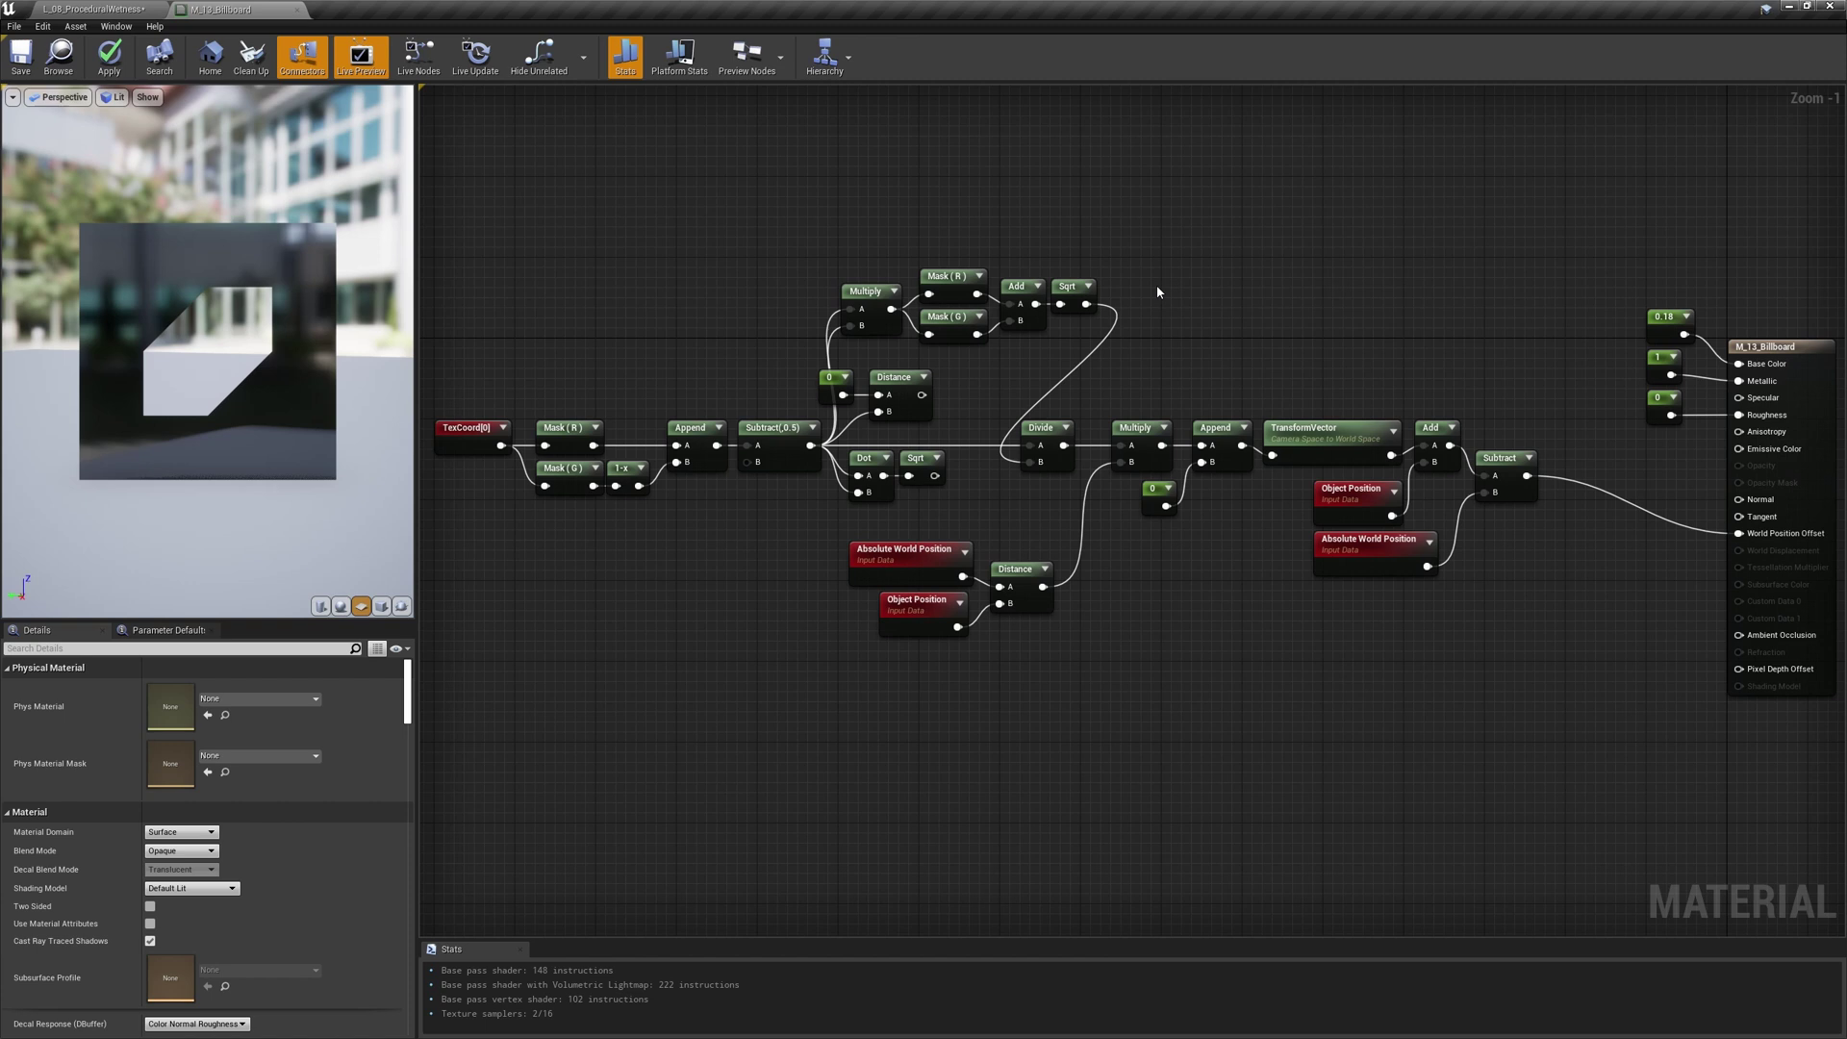
- Delete the alternative Distance and Multiply-mask-Add-Sqrt node groups above the main chain
{"action": "left_click_drag", "start_coordinate": [1138, 396], "coordinate": [775, 190]}
{"action": "key", "text": "Delete"}
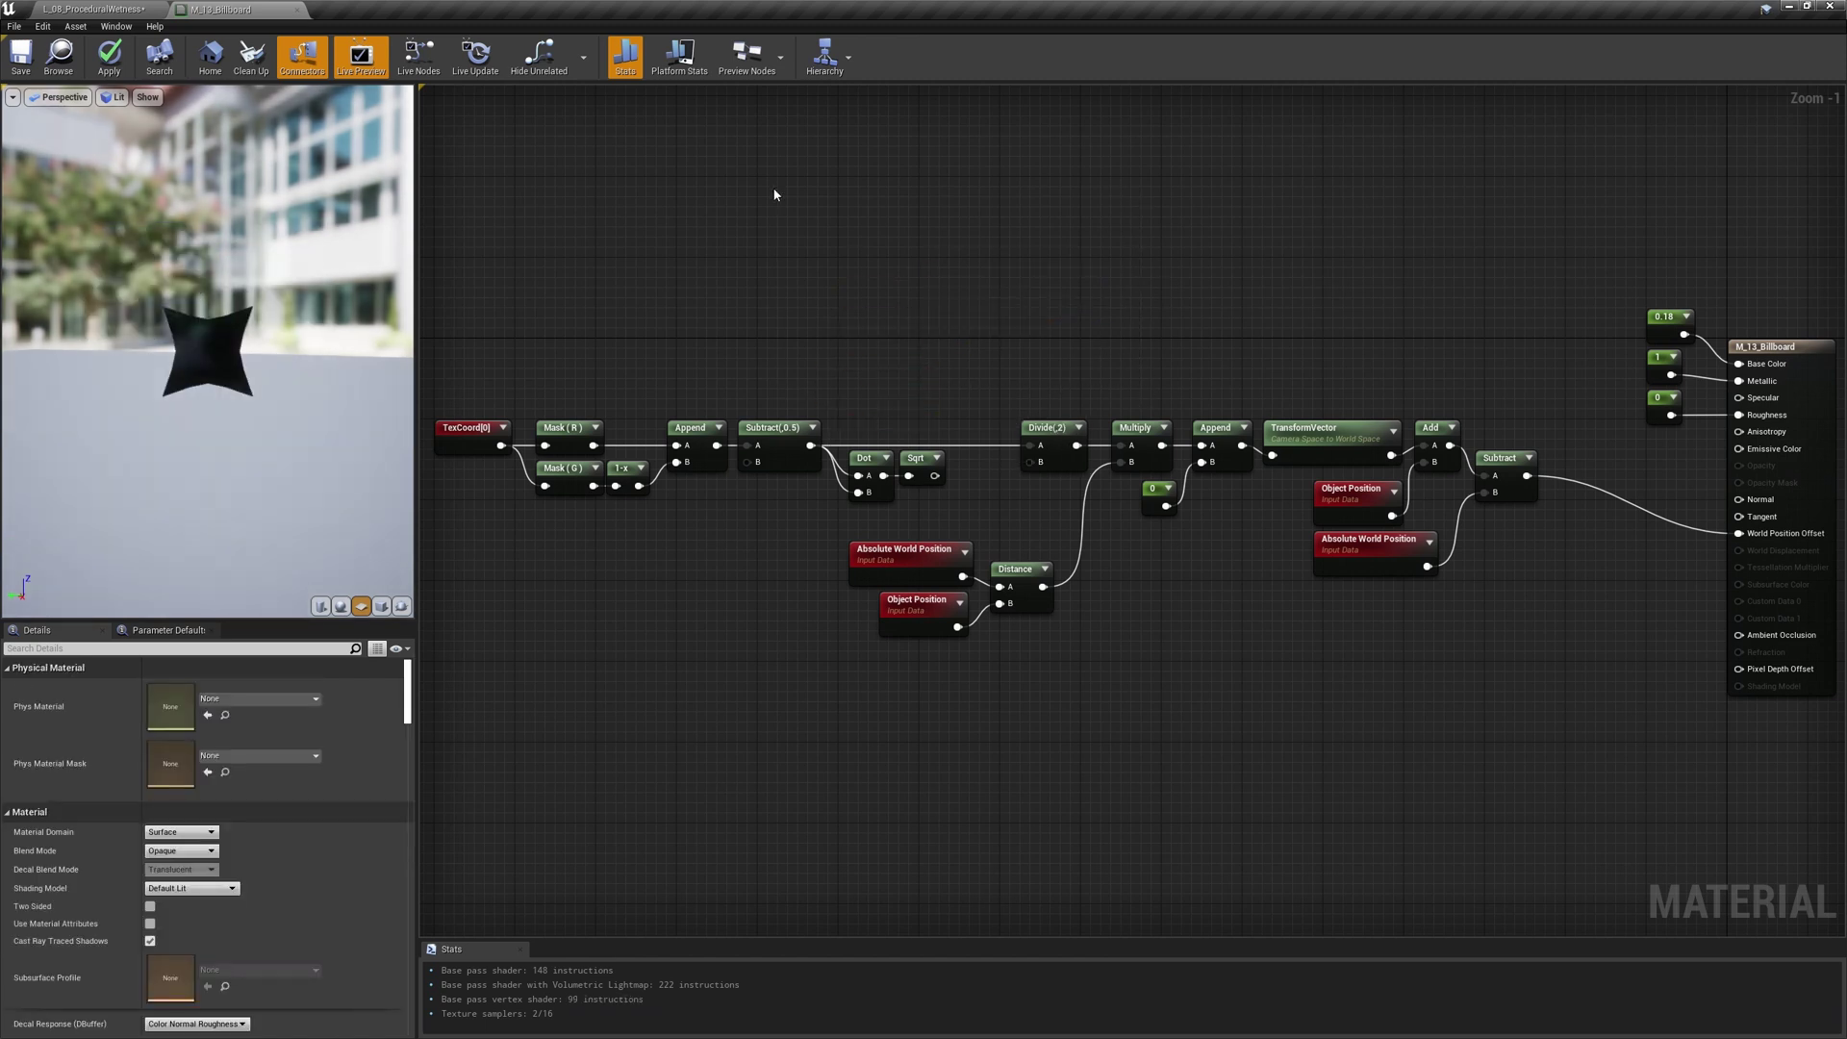
- Insert a Max node with Const B of 0.000001 between the Dot chain's Sqrt and Divide's B input
{"action": "right_click", "coordinate": [961, 475]}
{"action": "type", "text": "max"}
{"action": "key", "text": "Return"}
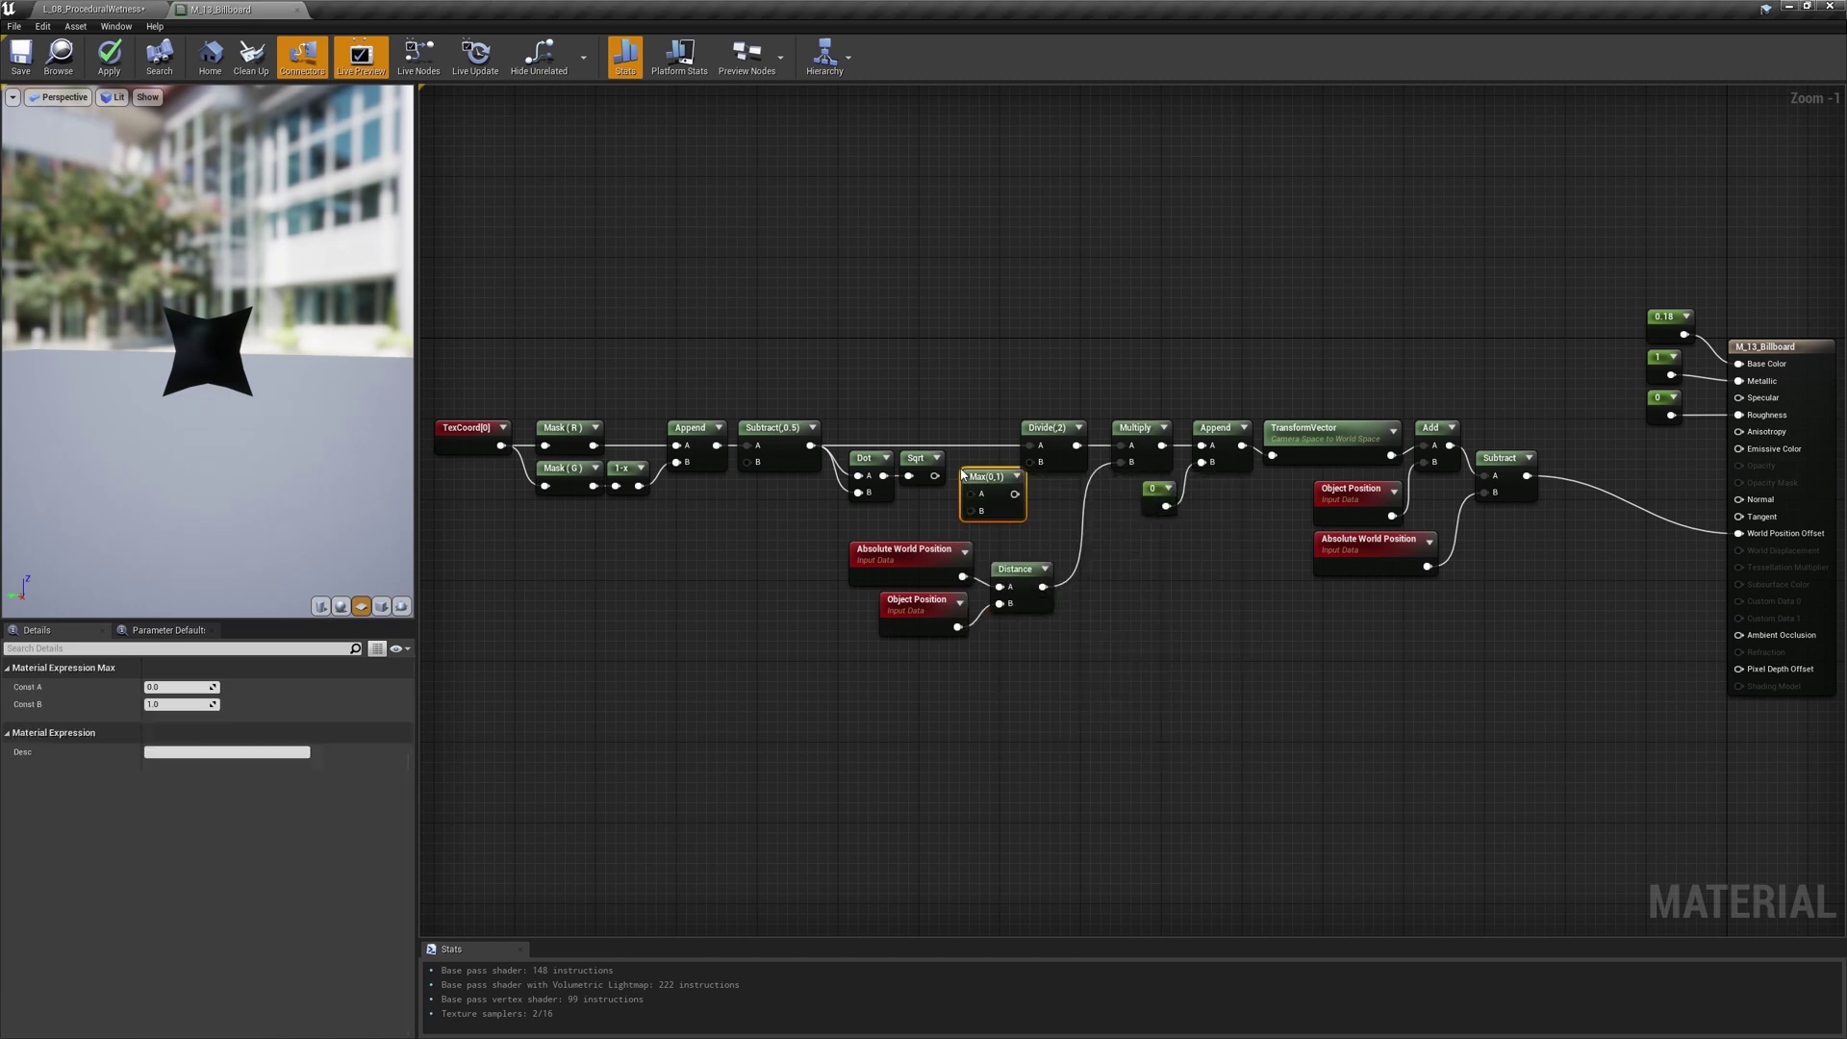
{"action": "left_click_drag", "start_coordinate": [935, 475], "coordinate": [959, 475]}
{"action": "left_click", "coordinate": [178, 704]}
{"action": "type", "text": "0.000001"}
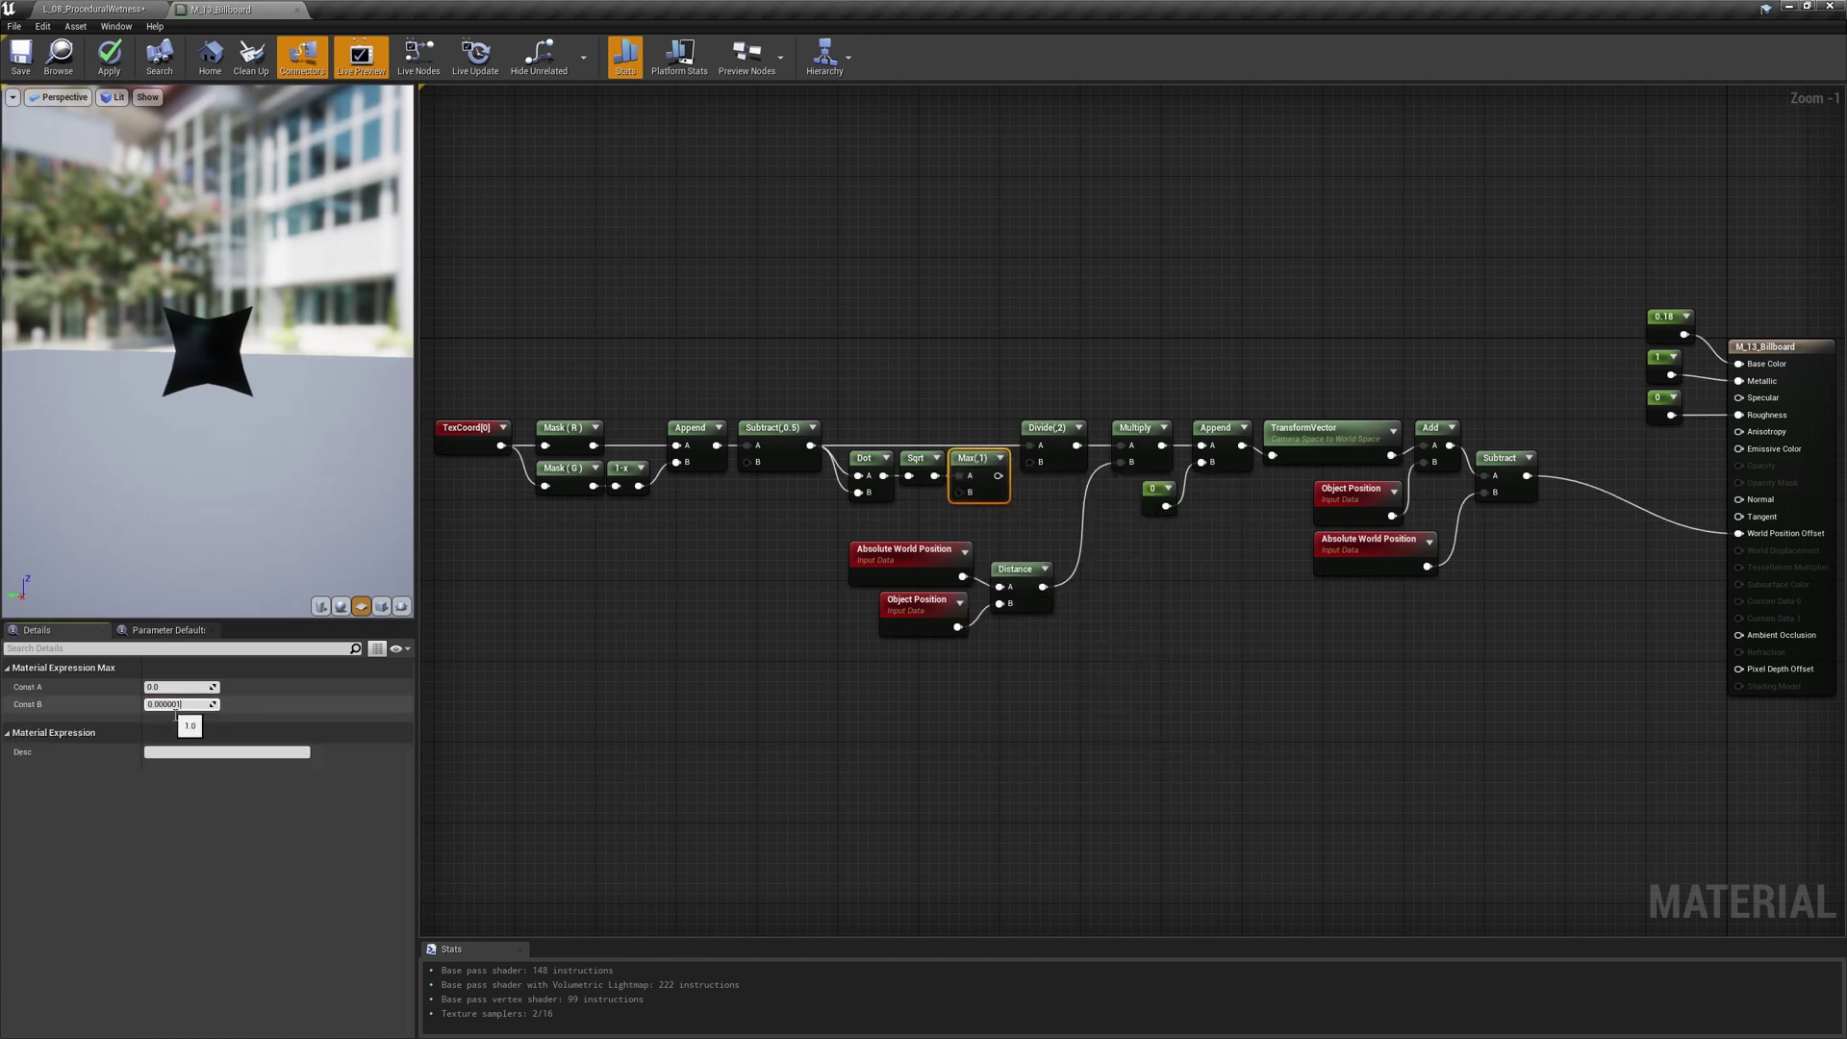
{"action": "key", "text": "Return"}
{"action": "left_click_drag", "start_coordinate": [1016, 475], "coordinate": [1041, 461]}
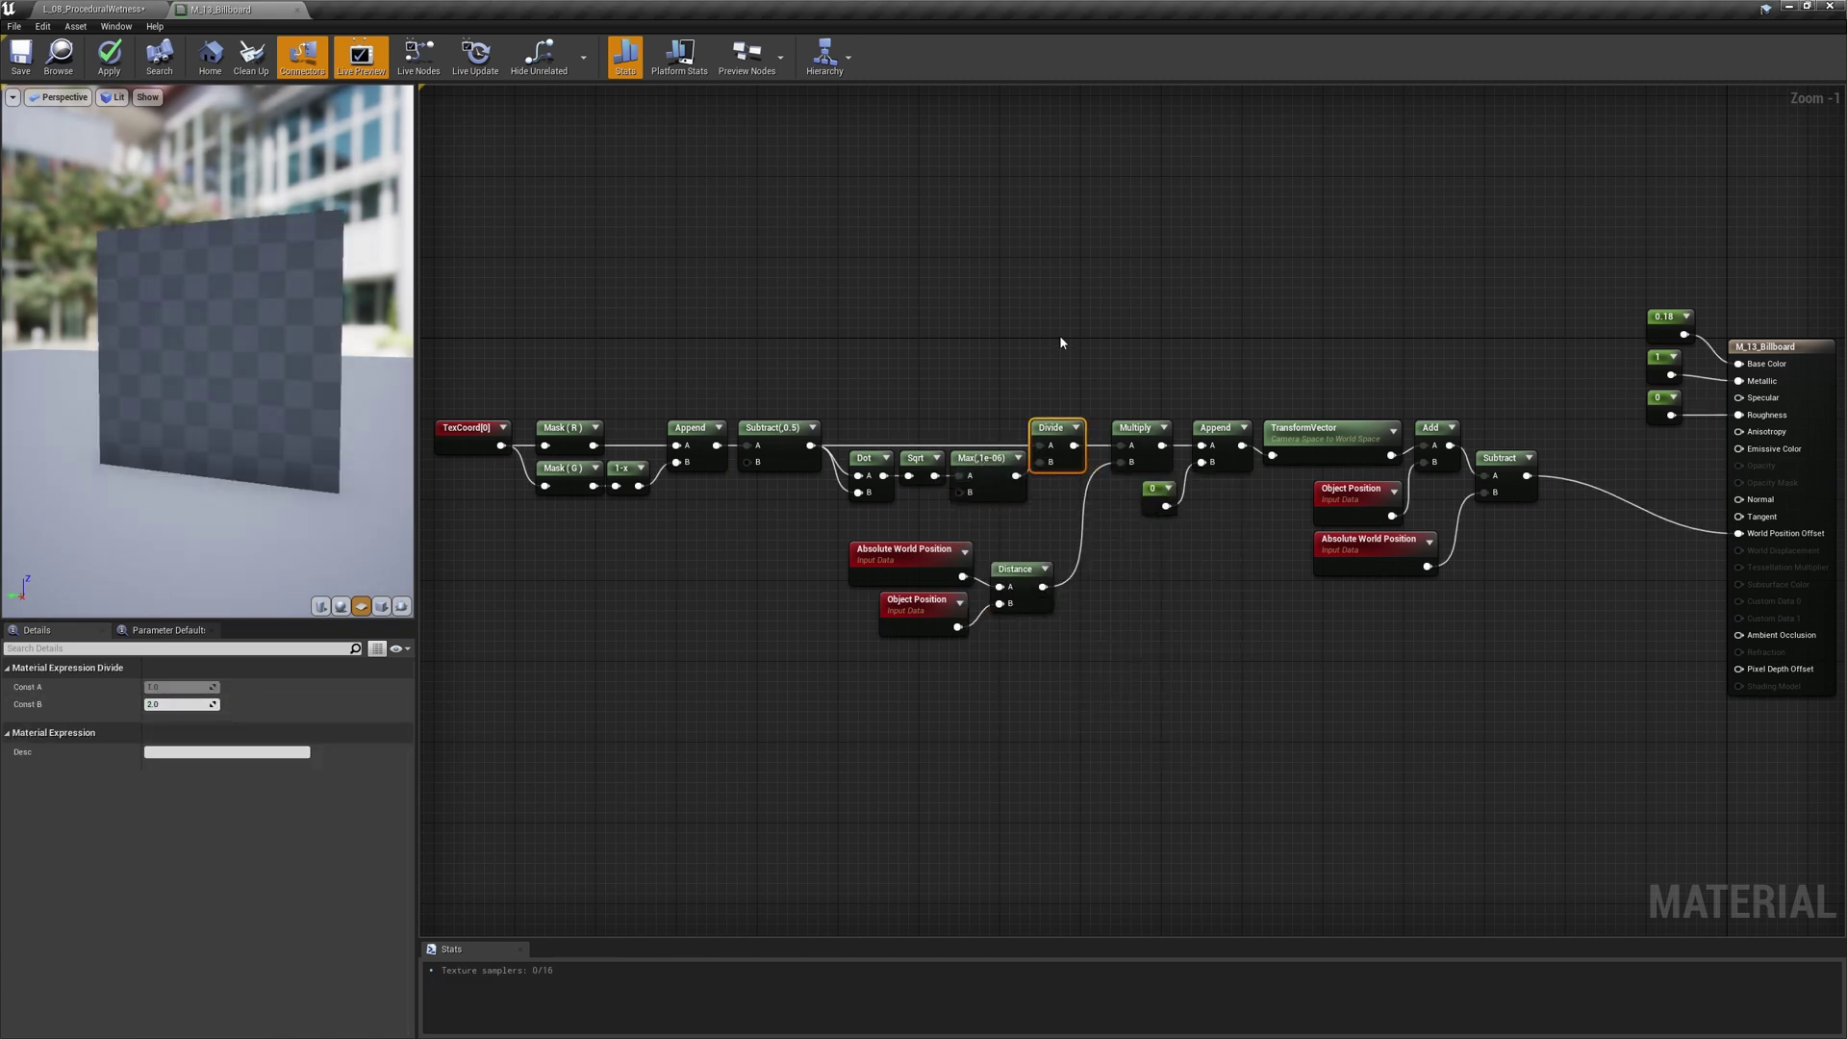
{"action": "left_click", "coordinate": [1060, 331]}
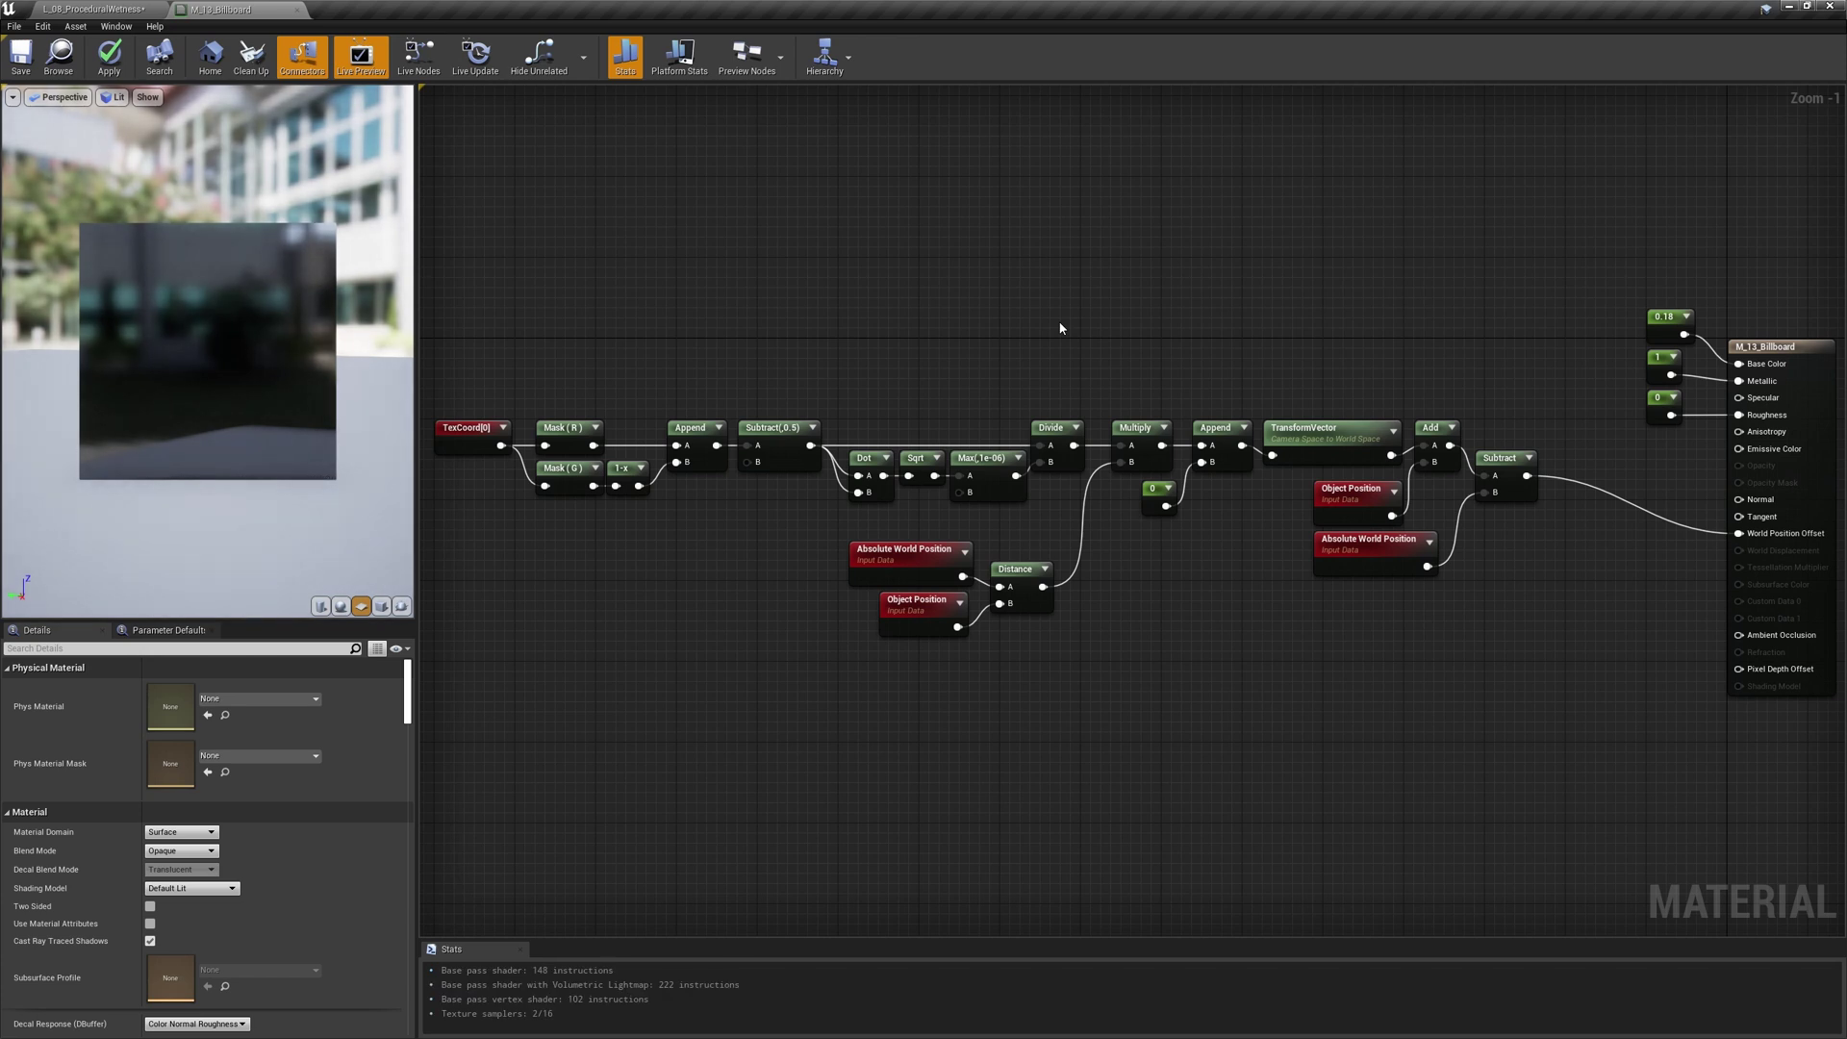
{"action": "left_click_drag", "start_coordinate": [136, 325], "coordinate": [170, 290]}
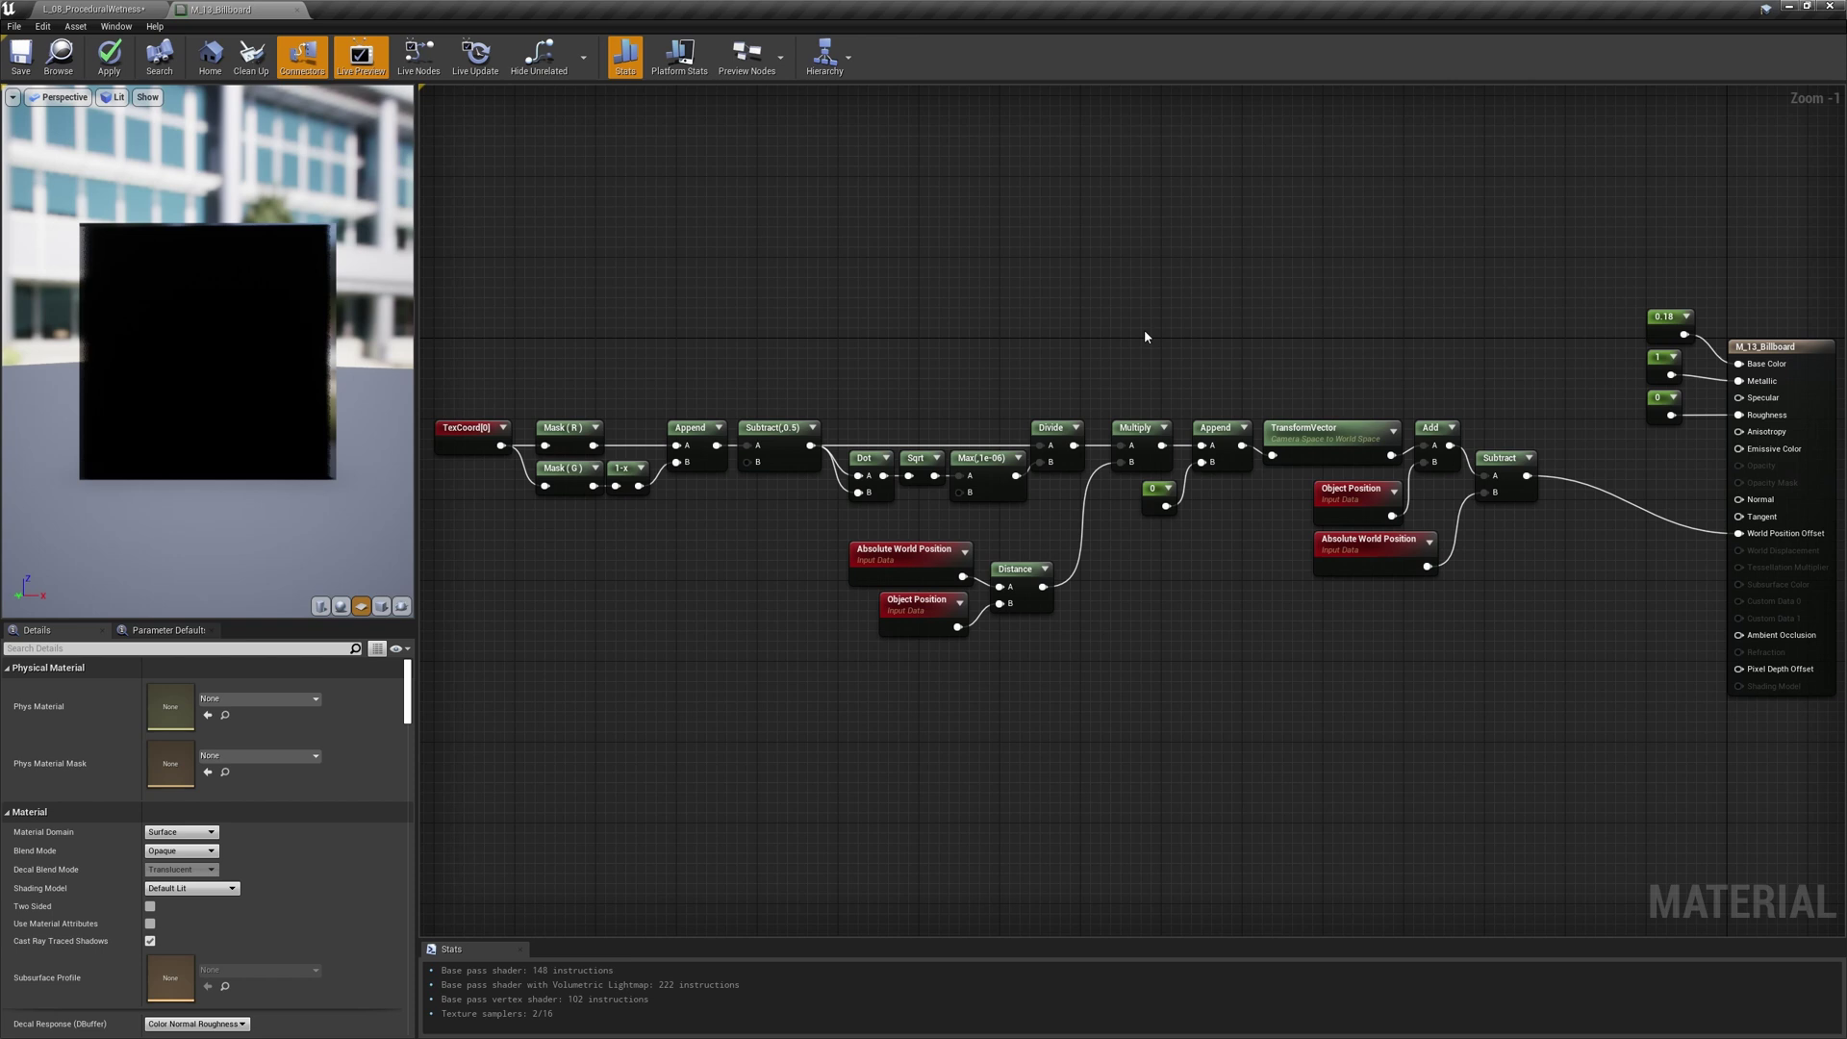
- Add a three-component constant vector of 0,0,-1 above the main chain
{"action": "left_click", "coordinate": [1145, 329]}
{"action": "left_click", "coordinate": [173, 739]}
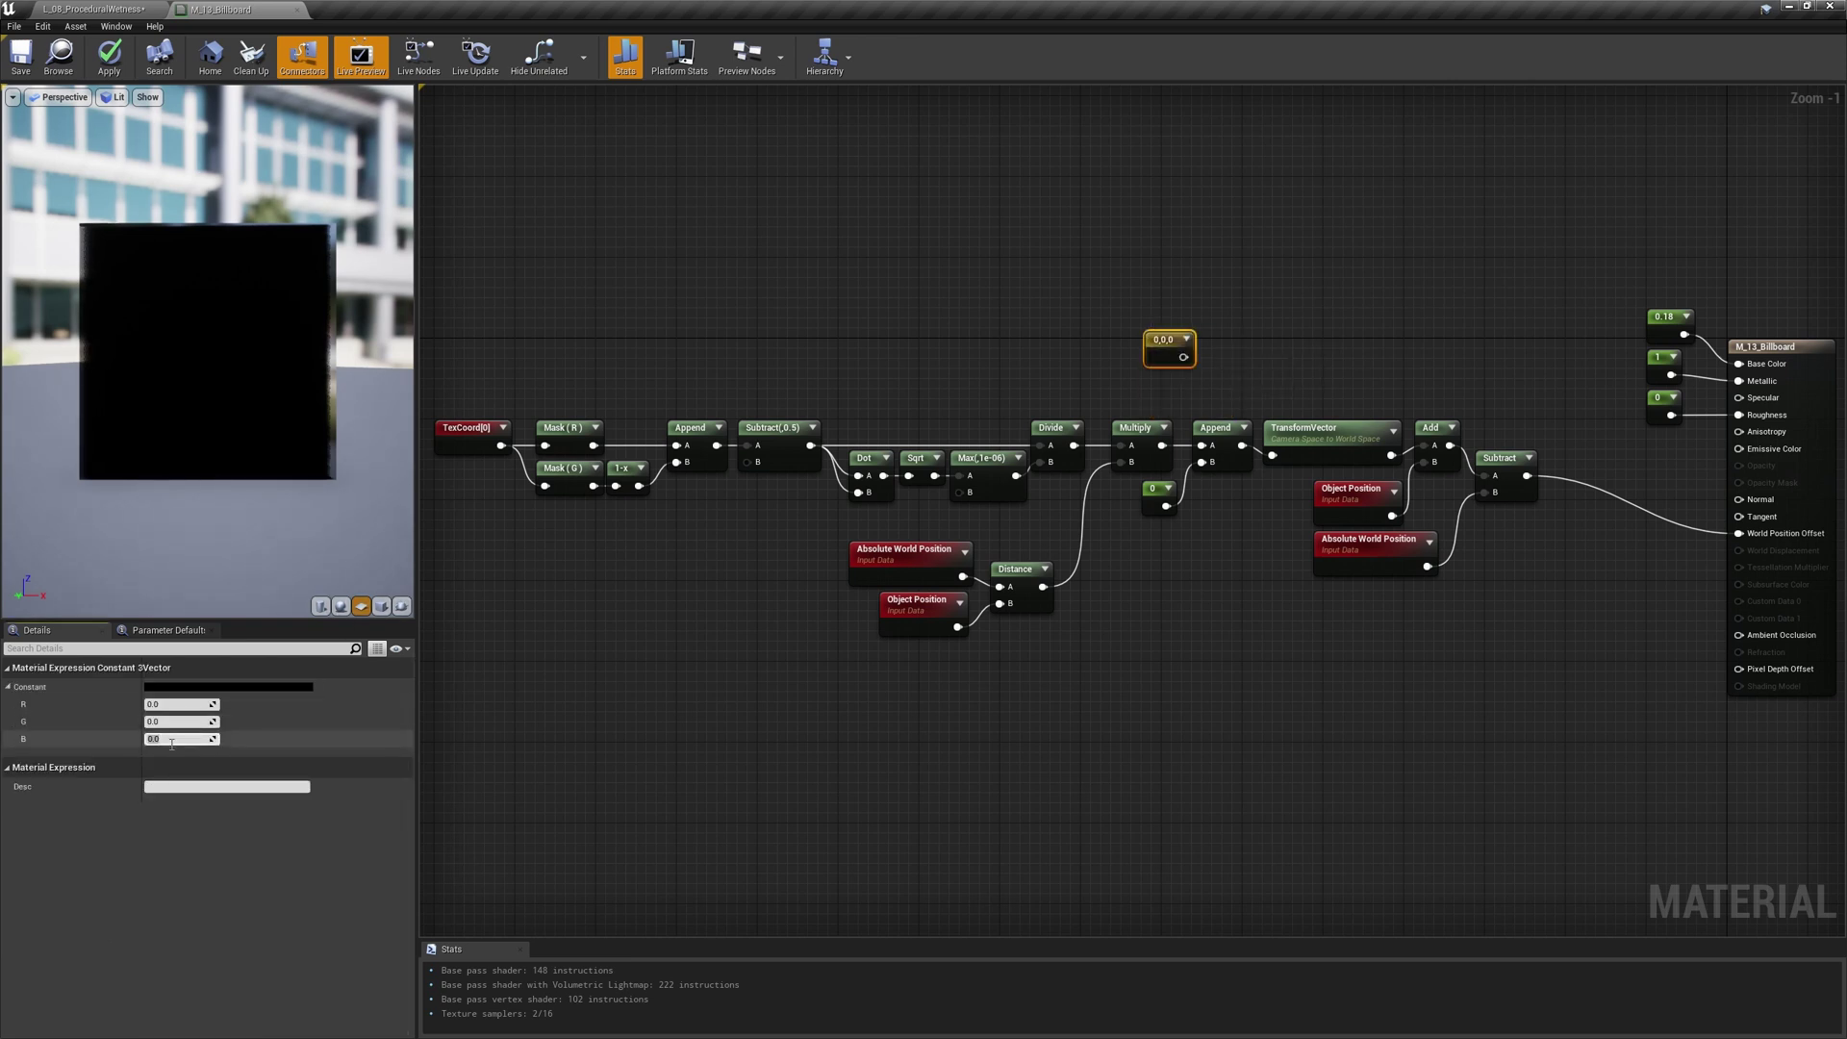
{"action": "type", "text": "-1"}
{"action": "key", "text": "Return"}
{"action": "left_click_drag", "start_coordinate": [1154, 341], "coordinate": [1259, 307]}
- Duplicate the TransformVector node, set it to Camera Space to Tangent Space, and route the 0,0,-1 vector through it into Normal
{"action": "left_click", "coordinate": [1308, 431]}
{"action": "key", "text": "ctrl+c"}
{"action": "key", "text": "ctrl+v"}
{"action": "left_click", "coordinate": [180, 706]}
{"action": "left_click", "coordinate": [172, 731]}
{"action": "left_click_drag", "start_coordinate": [1360, 333], "coordinate": [1755, 501]}
{"action": "left_click", "coordinate": [1071, 250]}
- Examine the billboard plane's reflections in the preview from several angles and distances
{"action": "mouse_move", "coordinate": [214, 481]}
{"action": "left_mouse_down"}
{"action": "mouse_move", "coordinate": [288, 481]}
{"action": "mouse_move", "coordinate": [250, 404]}
{"action": "mouse_move", "coordinate": [212, 384]}
{"action": "mouse_move", "coordinate": [174, 414]}
{"action": "mouse_move", "coordinate": [207, 500]}
{"action": "mouse_move", "coordinate": [240, 481]}
{"action": "mouse_move", "coordinate": [279, 404]}
{"action": "mouse_move", "coordinate": [318, 395]}
{"action": "mouse_move", "coordinate": [356, 423]}
{"action": "mouse_move", "coordinate": [202, 385]}
{"action": "mouse_move", "coordinate": [192, 327]}
{"action": "mouse_move", "coordinate": [231, 452]}
{"action": "left_mouse_up"}
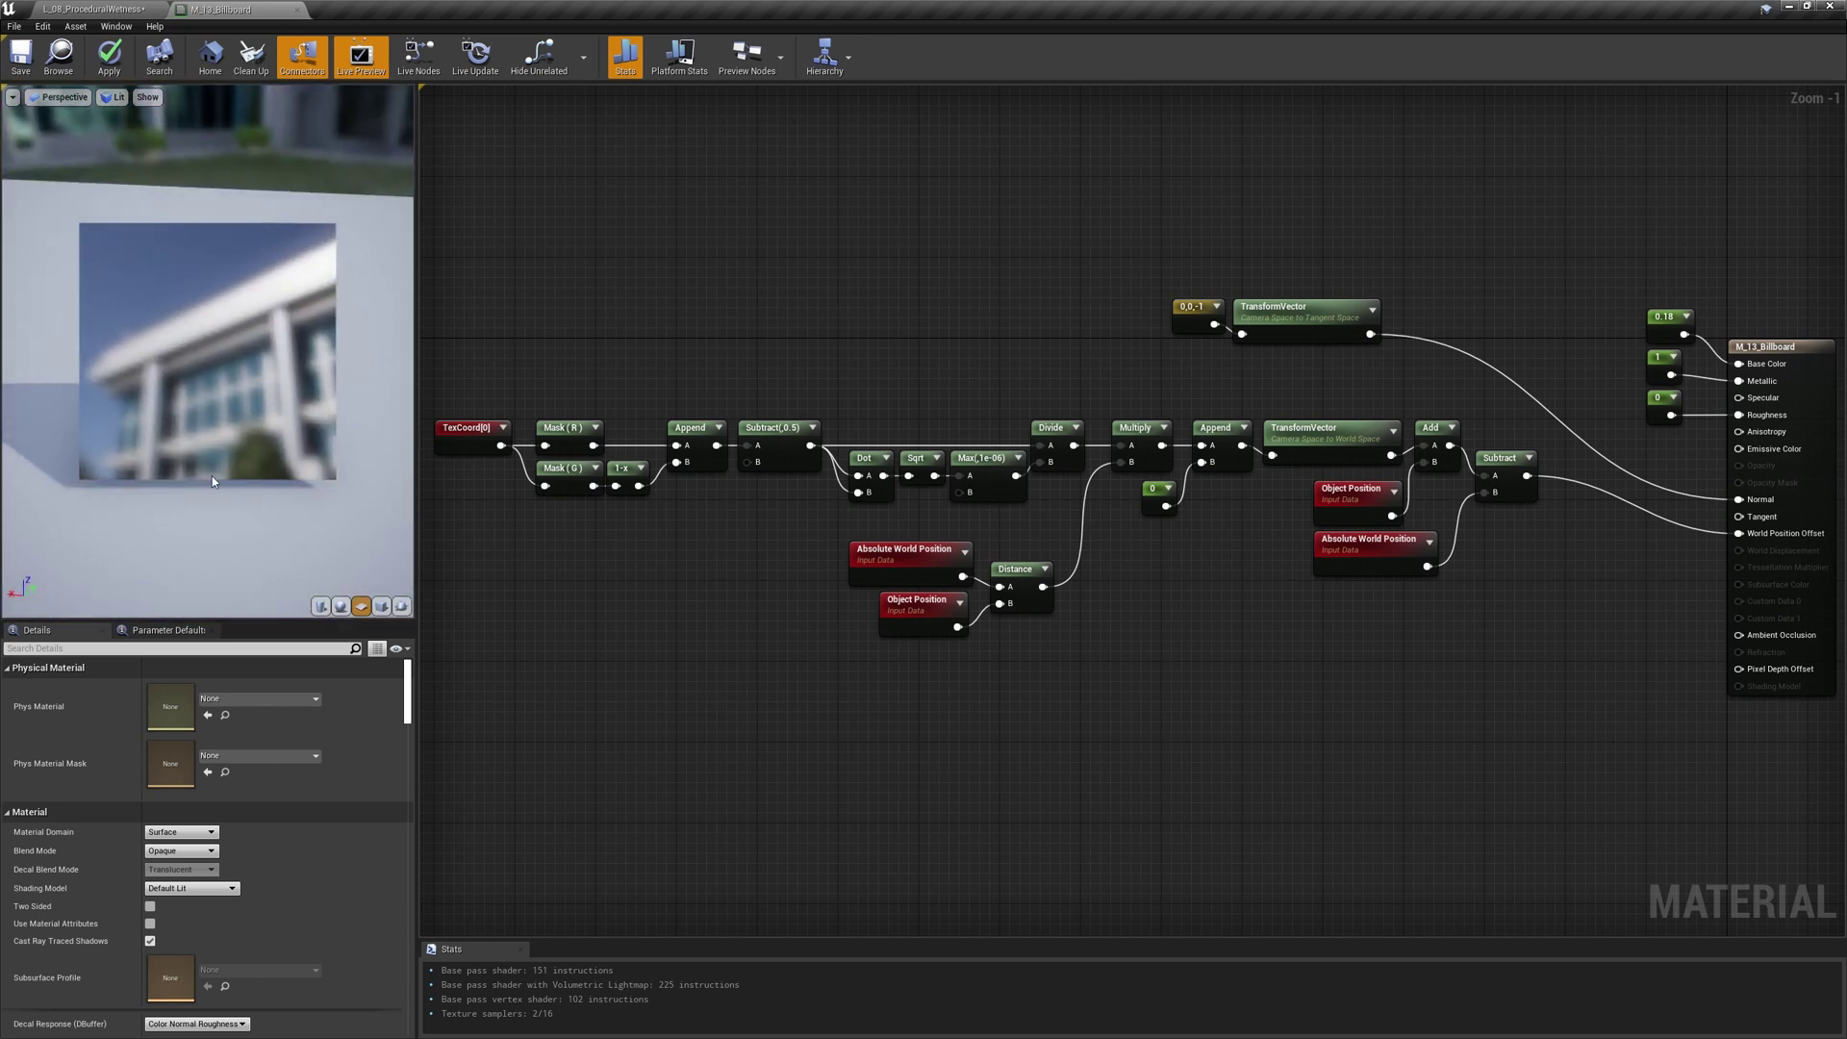
{"action": "right_click_drag", "start_coordinate": [231, 452], "coordinate": [230, 529]}
{"action": "left_click_drag", "start_coordinate": [231, 452], "coordinate": [404, 366]}
{"action": "right_click_drag", "start_coordinate": [231, 423], "coordinate": [231, 298]}
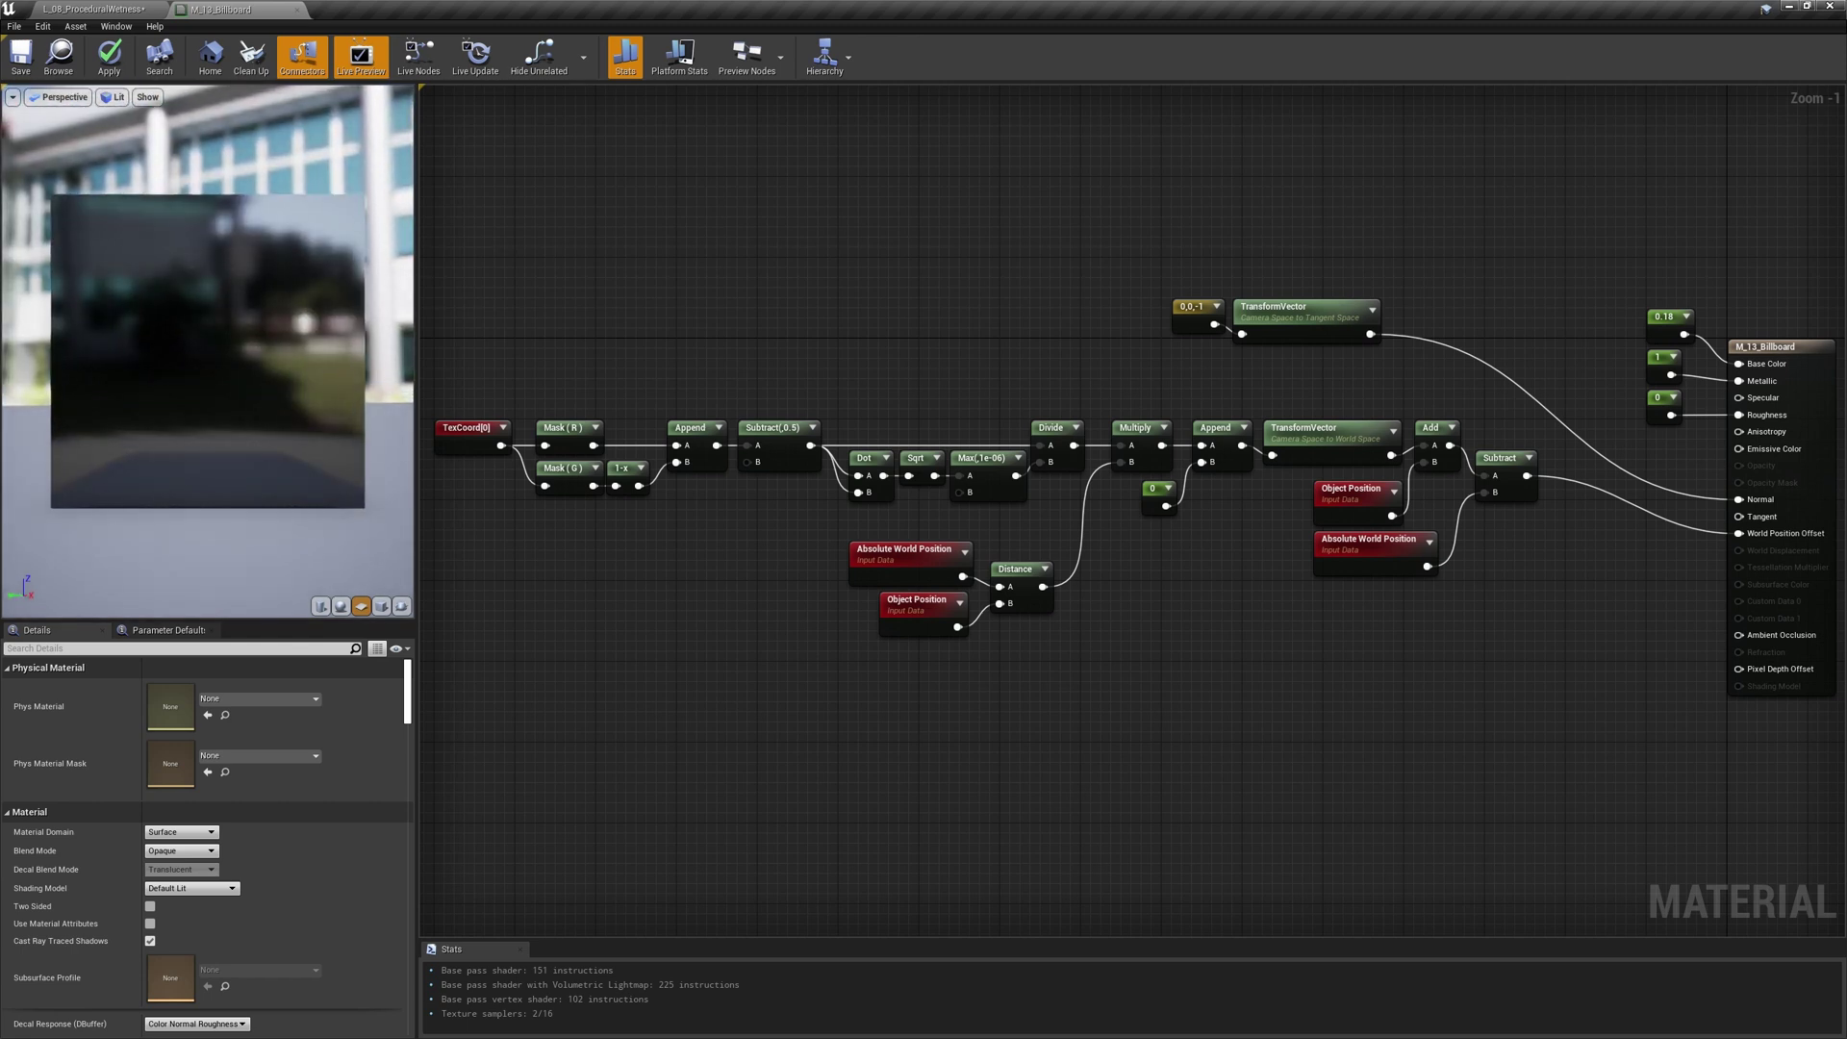
{"action": "left_click_drag", "start_coordinate": [231, 299], "coordinate": [356, 298]}
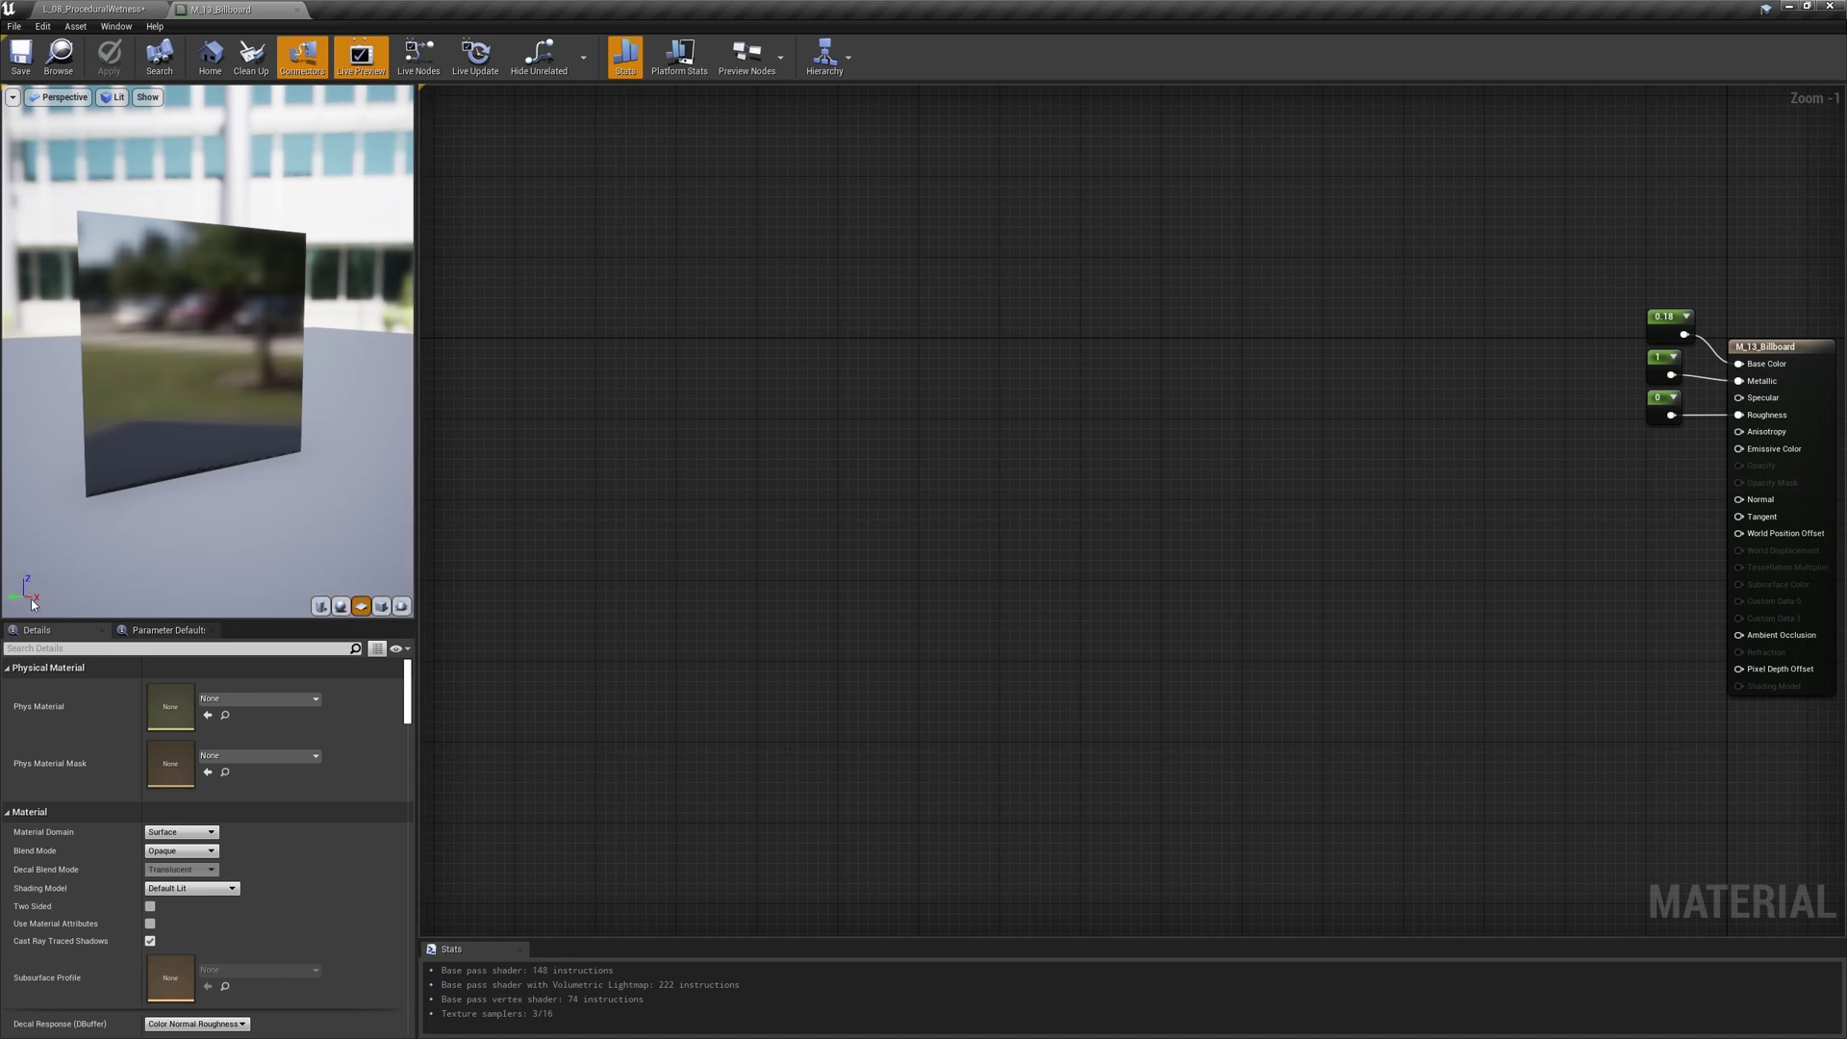
- Examine the plain preview plane from the side and from above without any World Position Offset
{"action": "left_click_drag", "start_coordinate": [54, 604], "coordinate": [153, 570]}
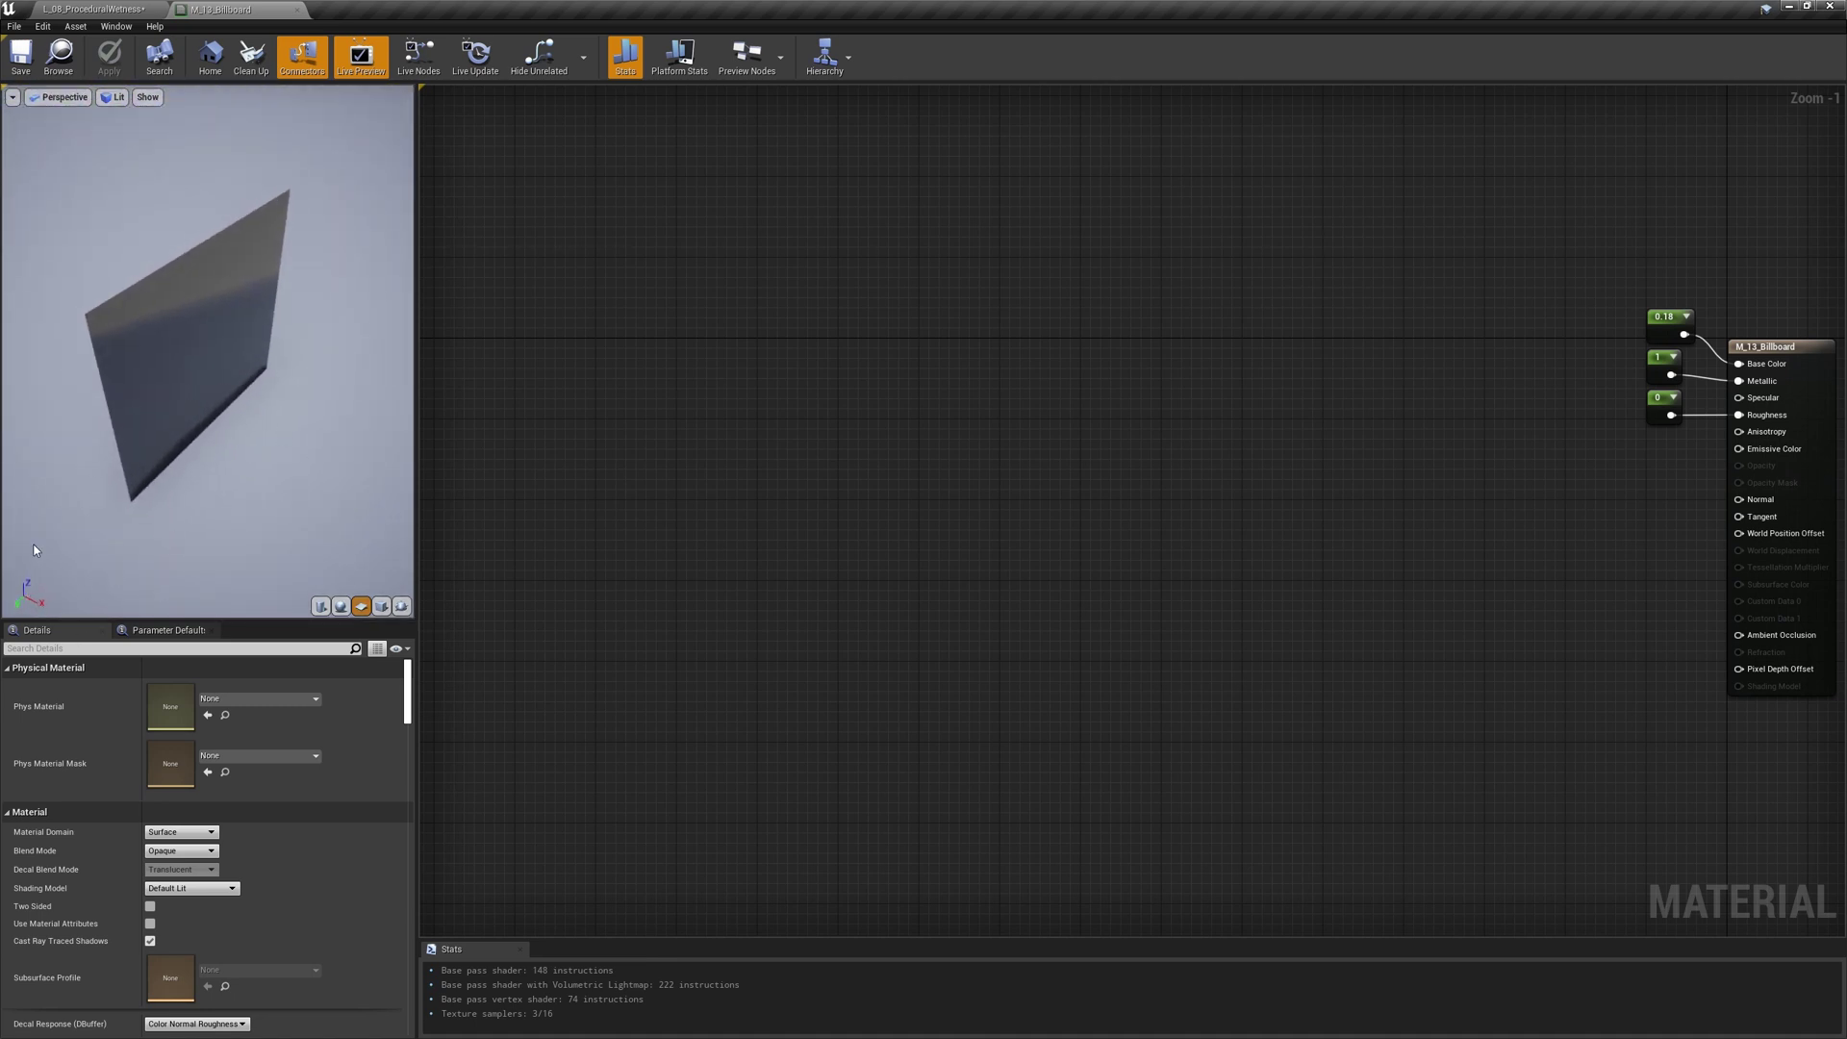
{"action": "left_click_drag", "start_coordinate": [33, 550], "coordinate": [14, 590]}
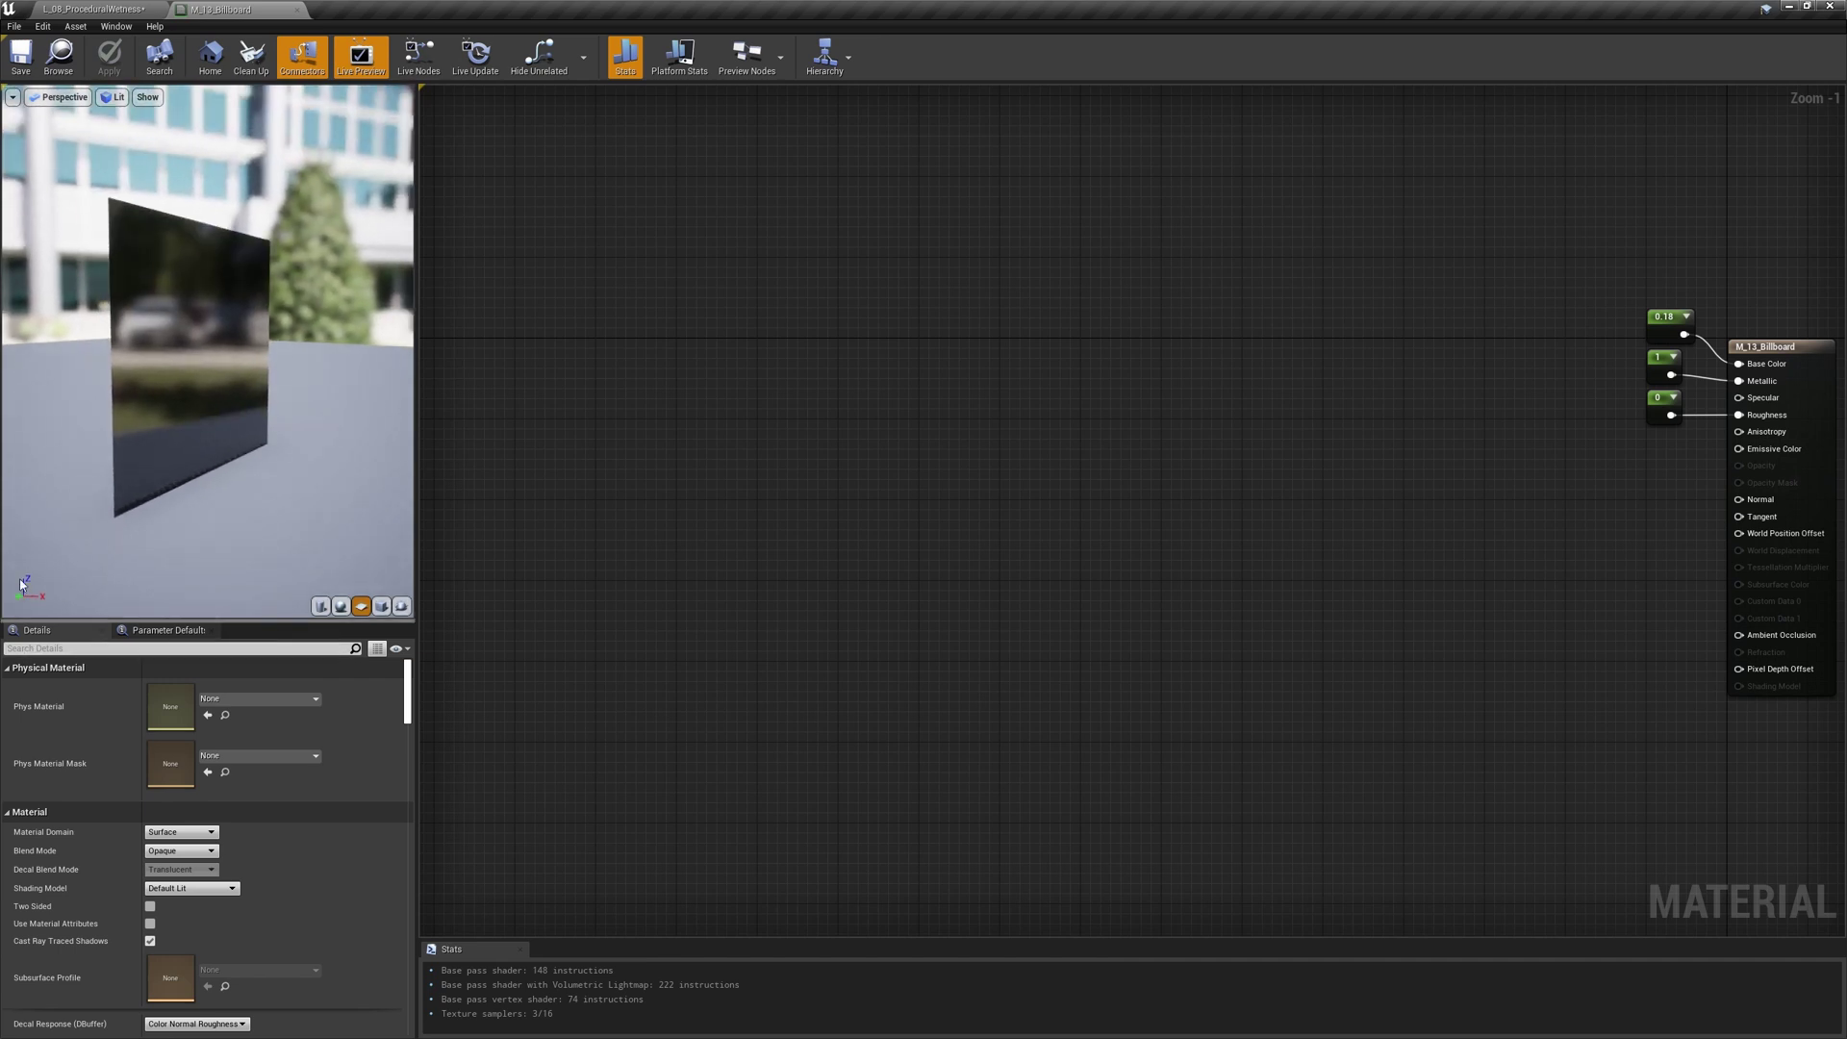
{"action": "mouse_move", "coordinate": [27, 590]}
{"action": "left_mouse_down"}
{"action": "mouse_move", "coordinate": [27, 548]}
{"action": "mouse_move", "coordinate": [27, 591]}
{"action": "left_mouse_up"}
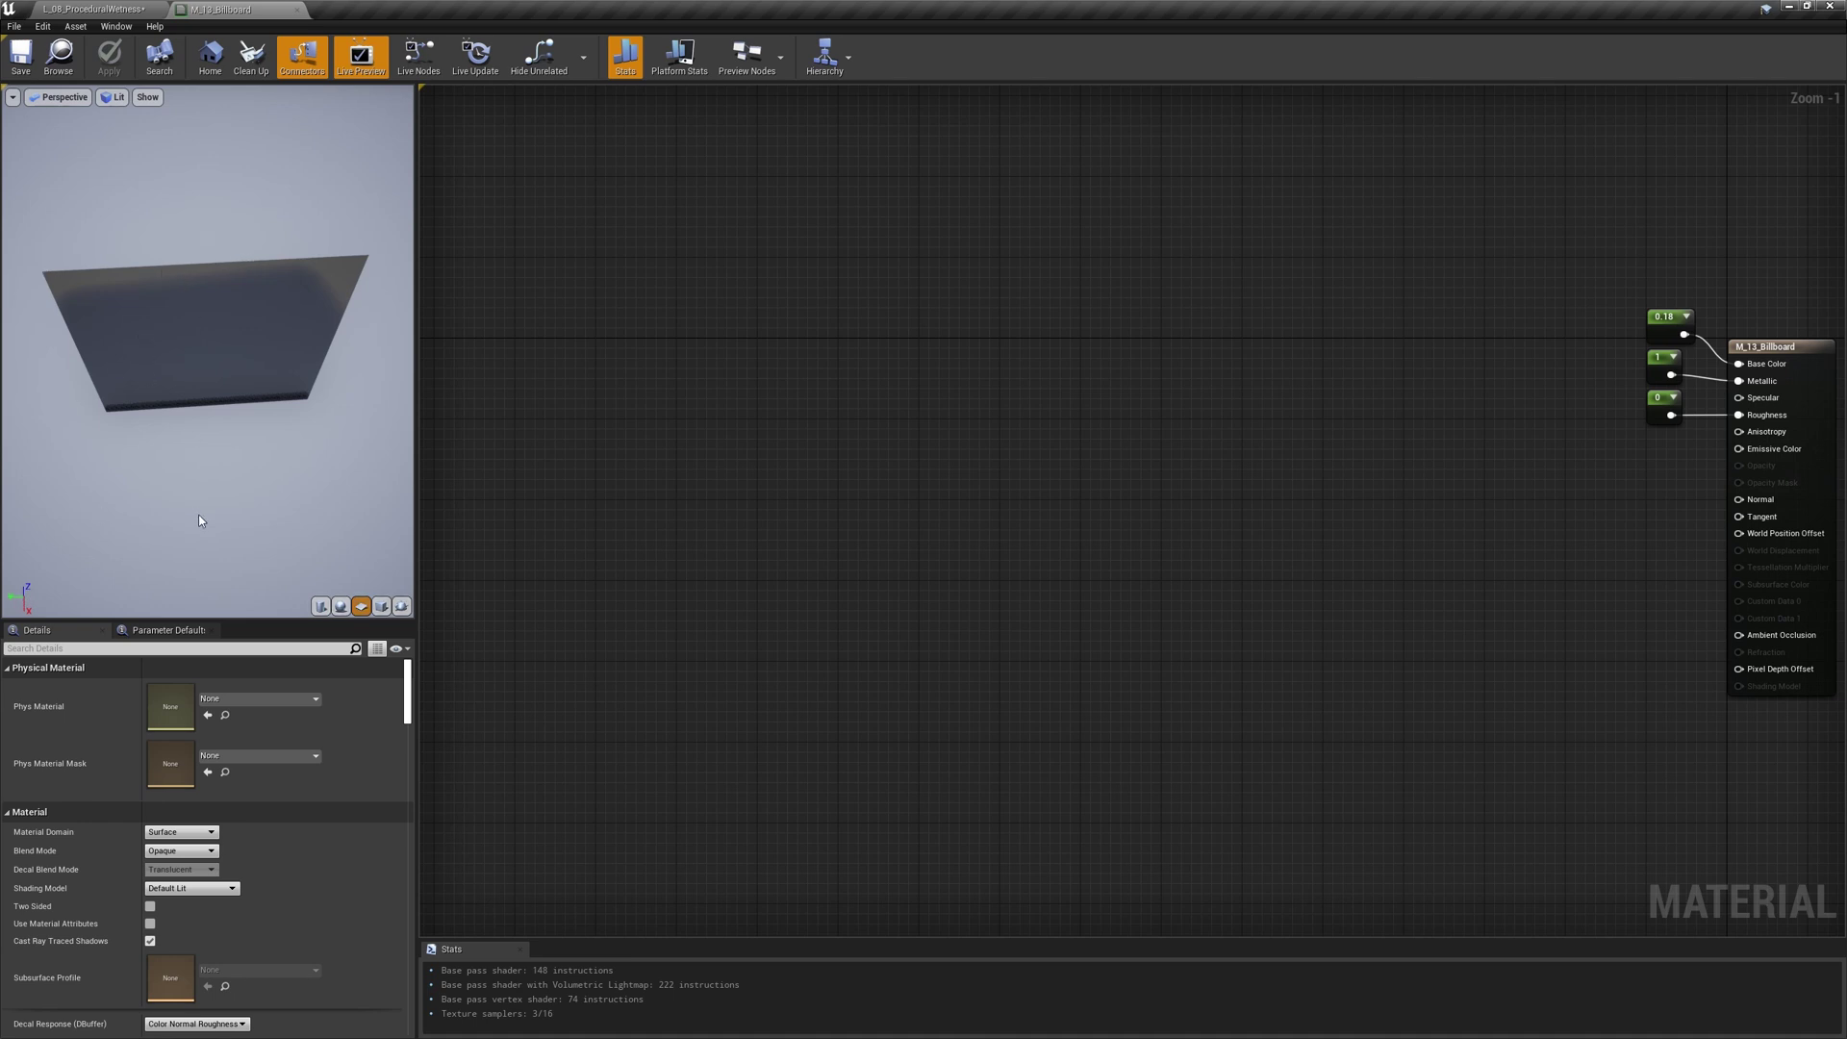
{"action": "left_click_drag", "start_coordinate": [56, 281], "coordinate": [101, 342]}
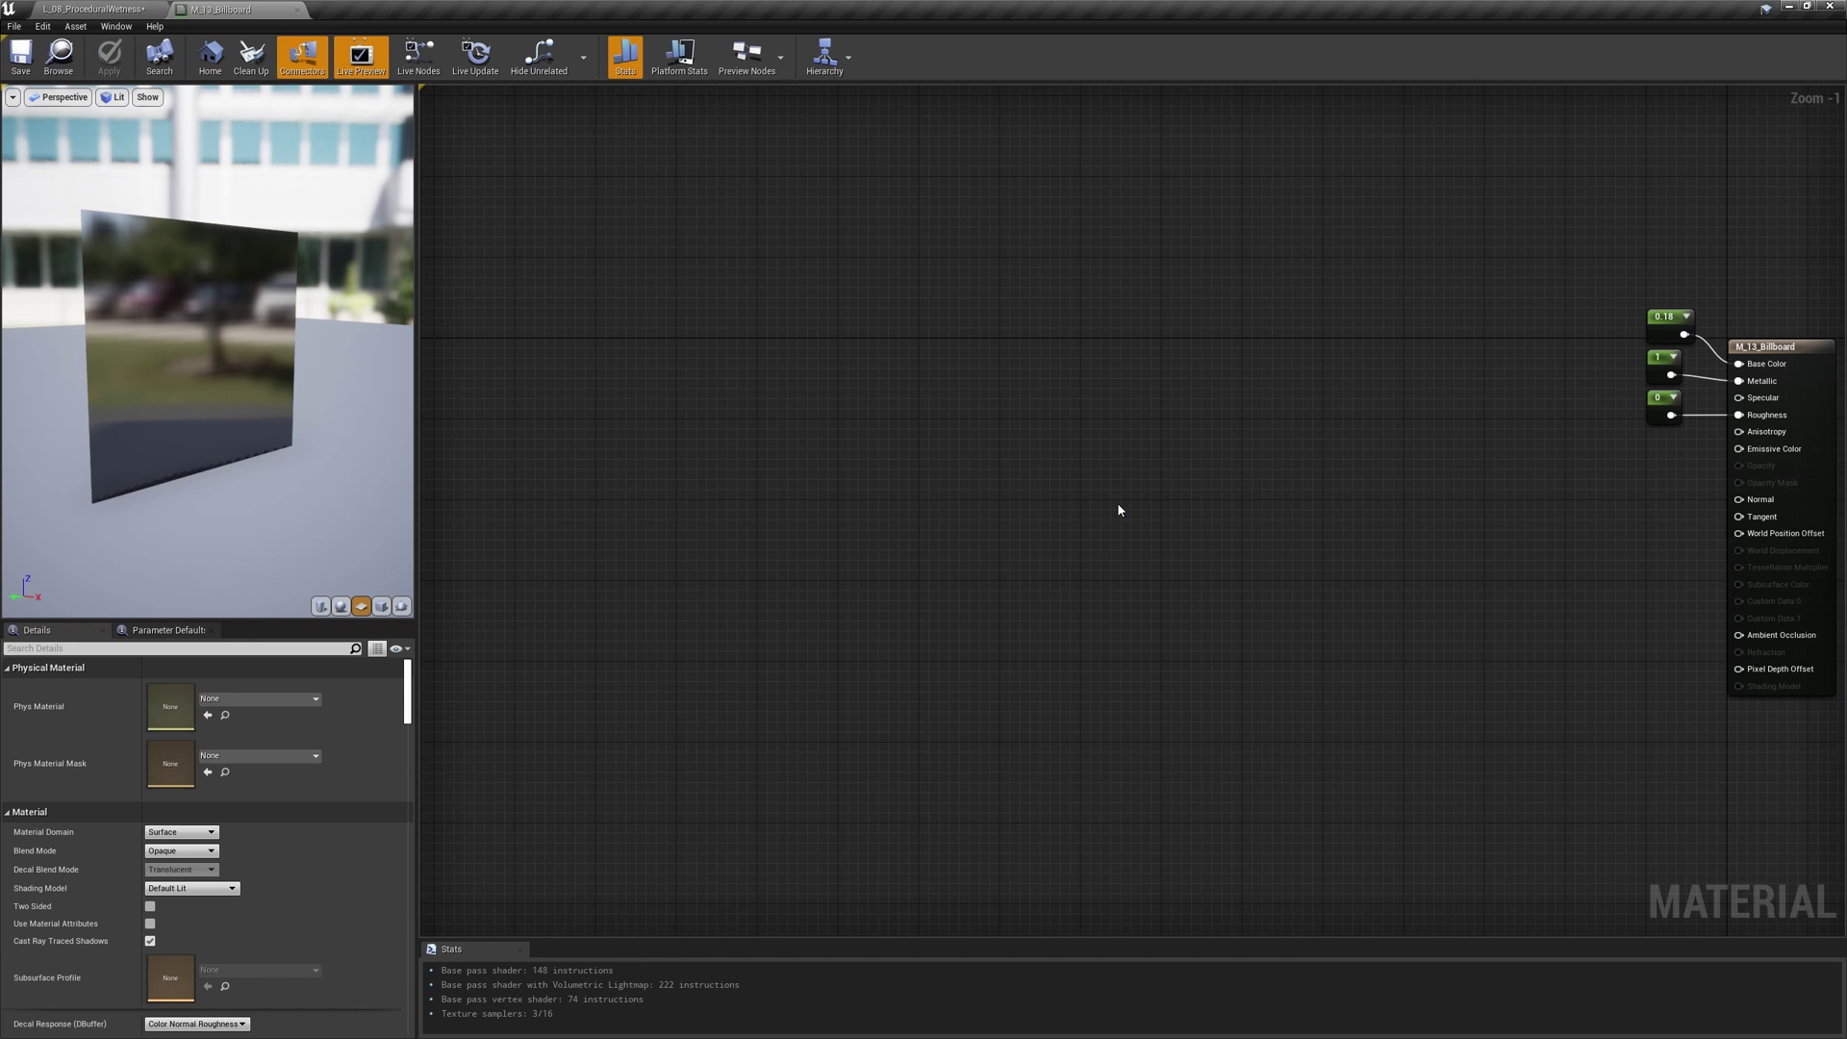
- Add a three-component constant vector of 0,0,1 and an Object Position node to the empty graph area
{"action": "key", "text": "ctrl+v"}
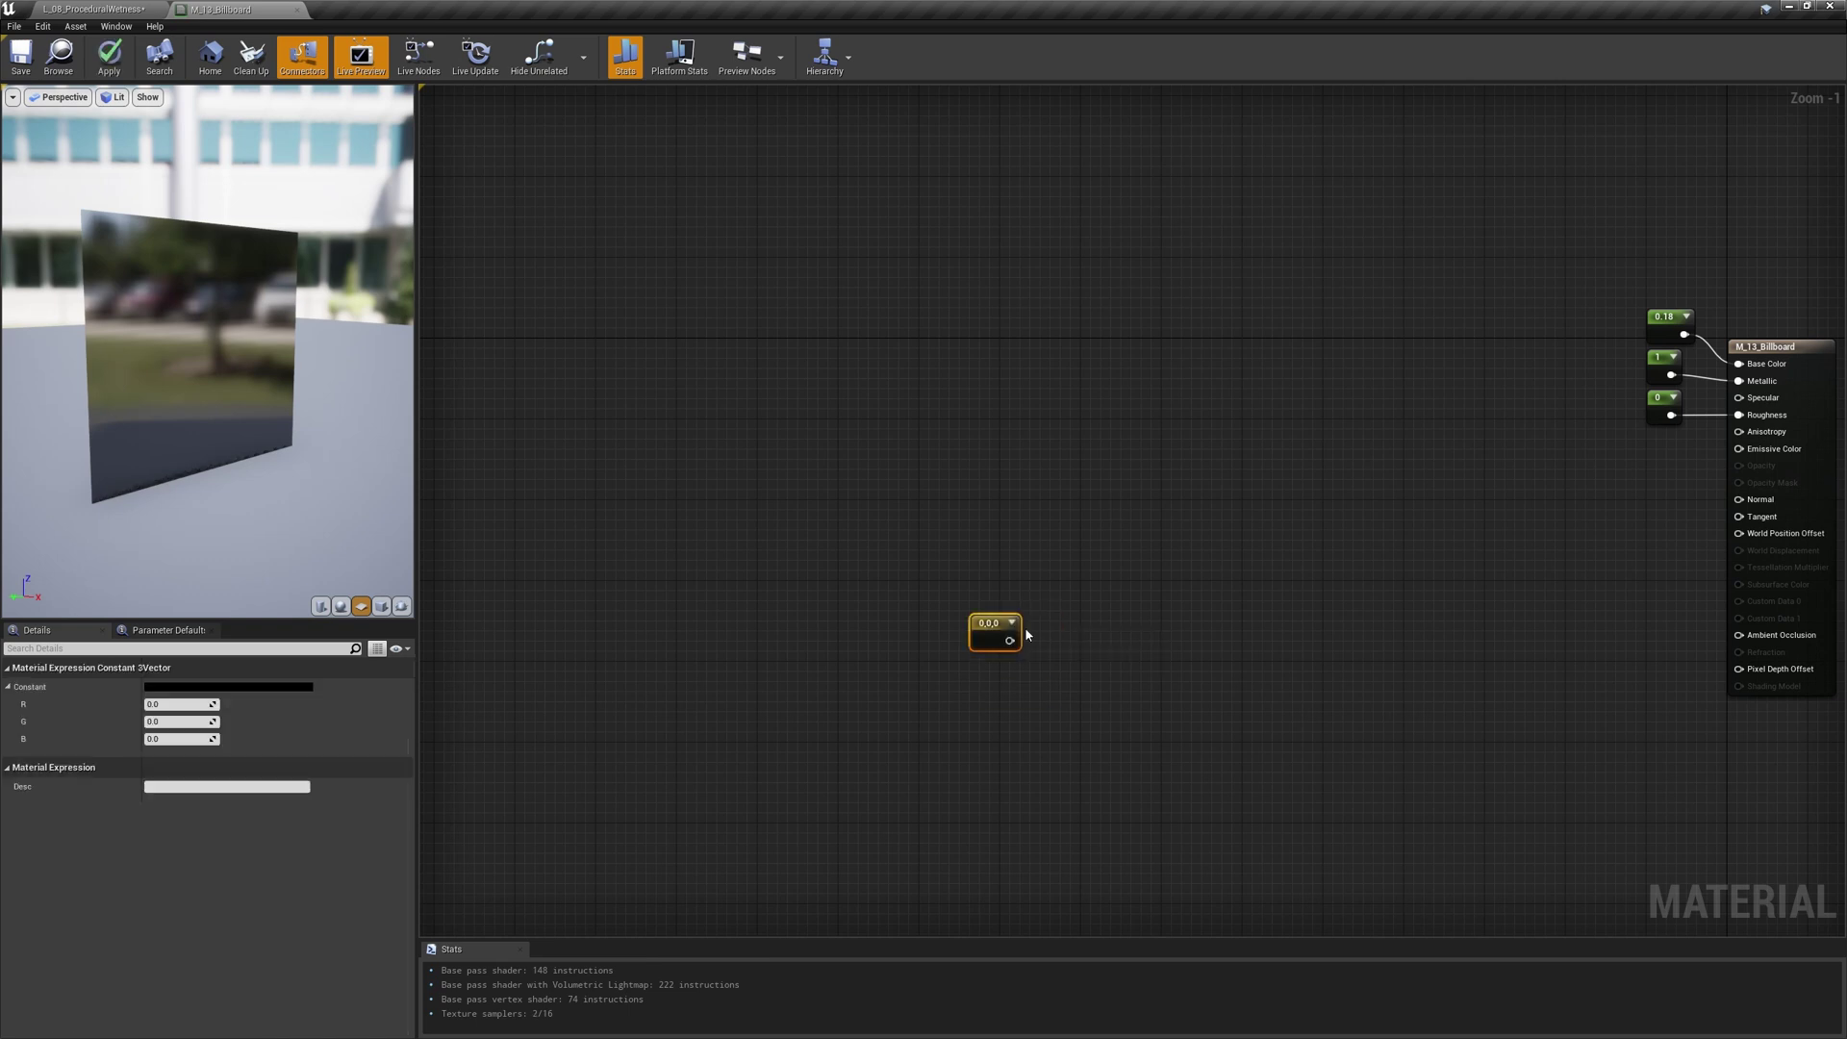
{"action": "left_click", "coordinate": [1050, 568]}
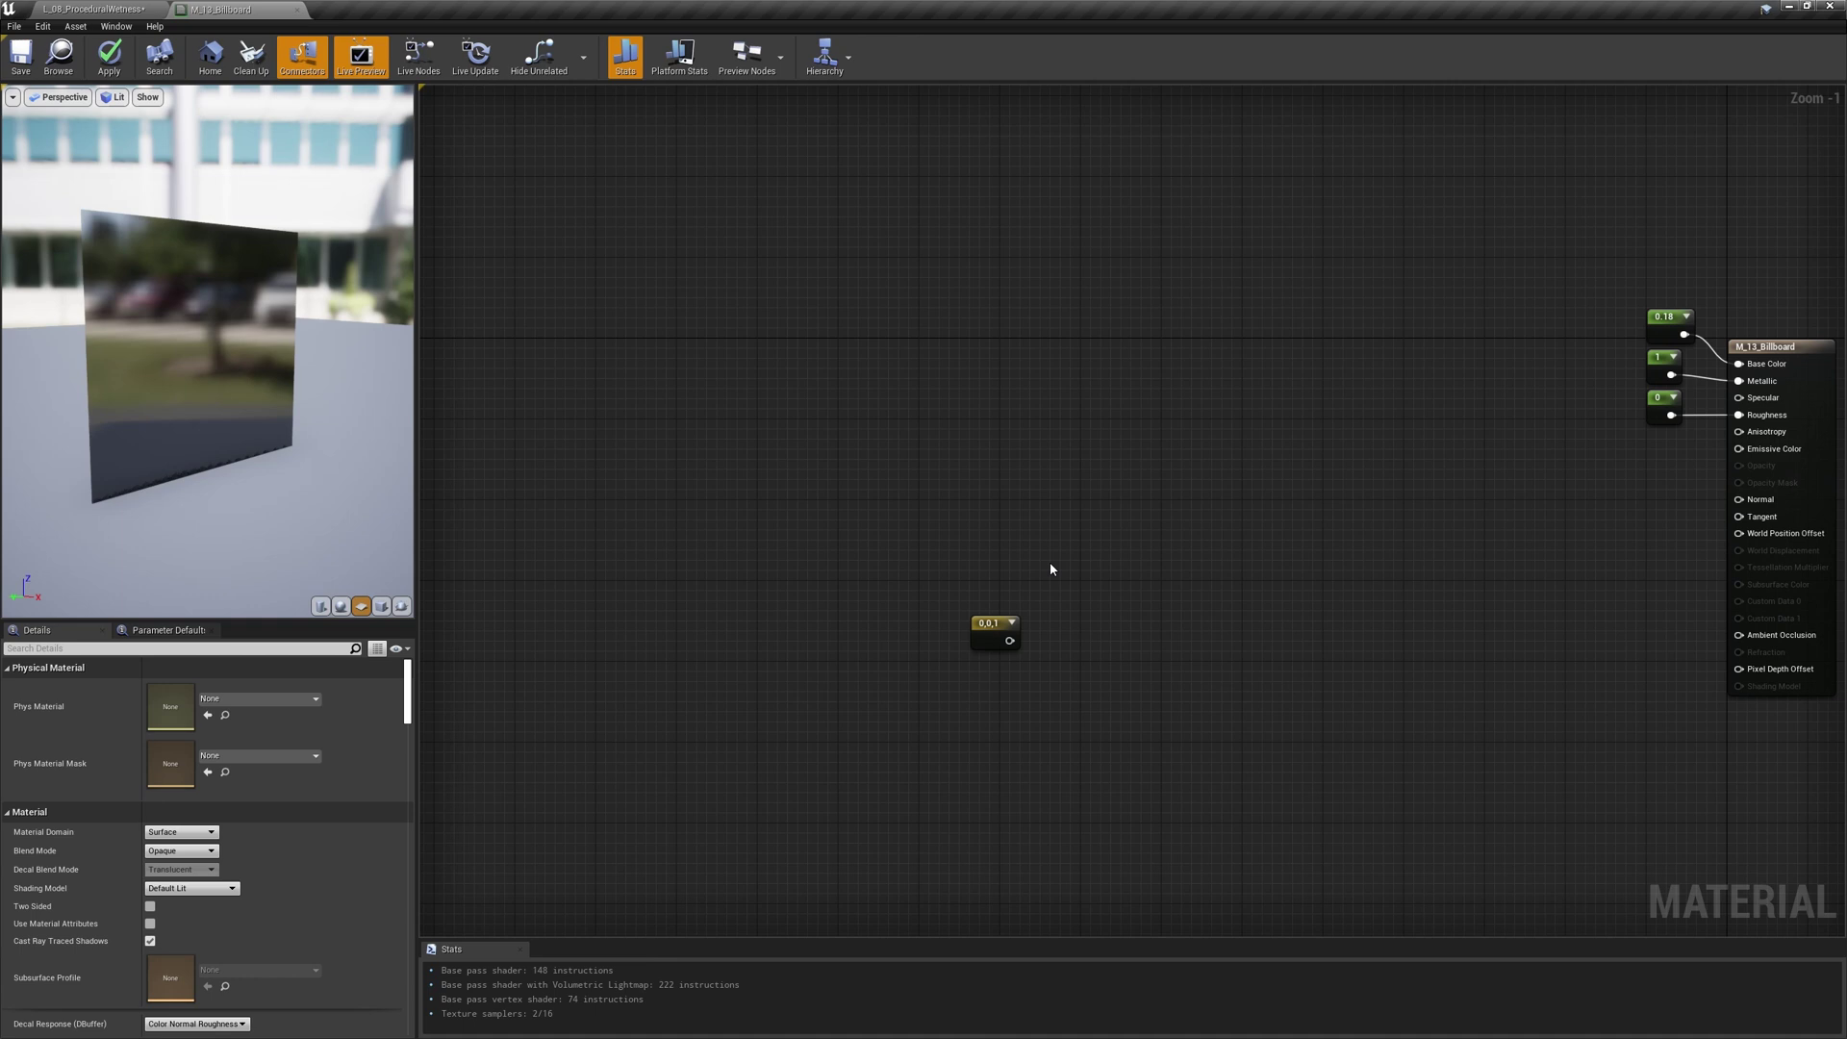
{"action": "right_click", "coordinate": [593, 474]}
{"action": "type", "text": "obj po"}
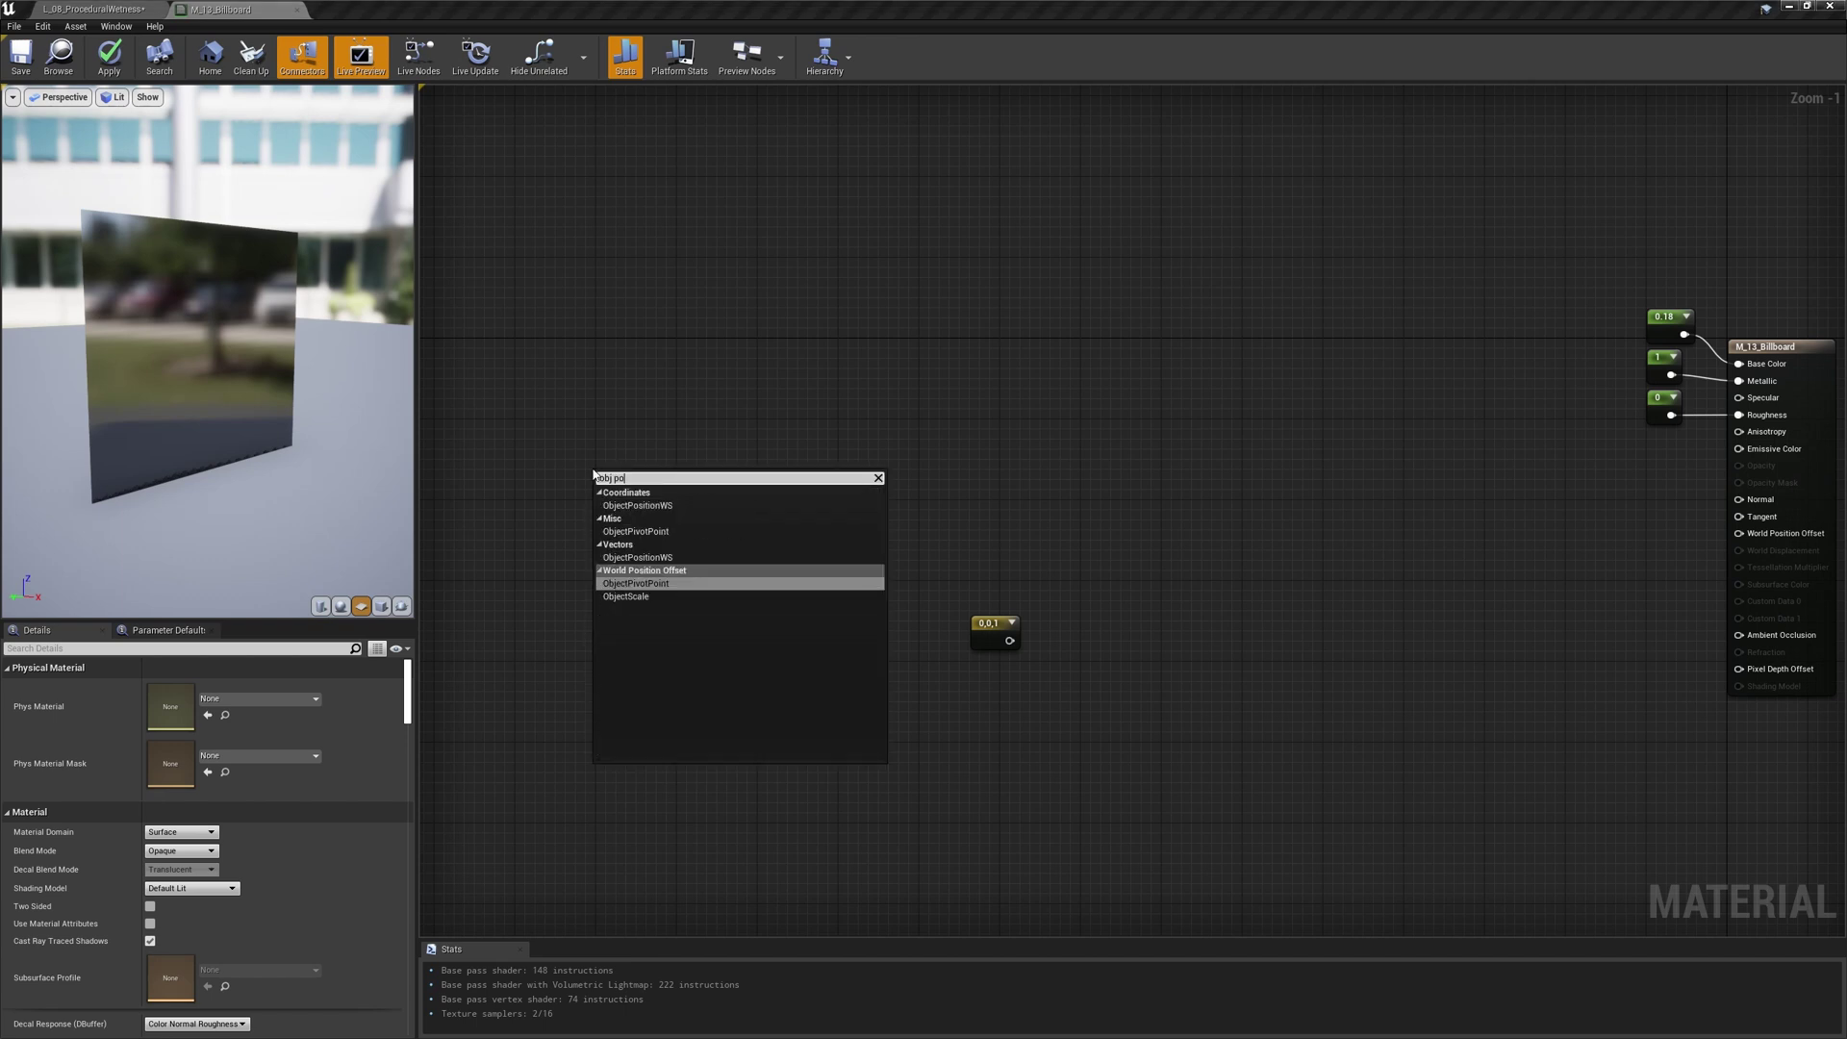
{"action": "type", "text": "s"}
{"action": "key", "text": "Return"}
{"action": "left_click_drag", "start_coordinate": [605, 479], "coordinate": [608, 471]}
- Add a Subtract node and connect Object Position through an R G component mask into its A input
{"action": "right_click", "coordinate": [714, 497]}
{"action": "type", "text": "sub"}
{"action": "key", "text": "Return"}
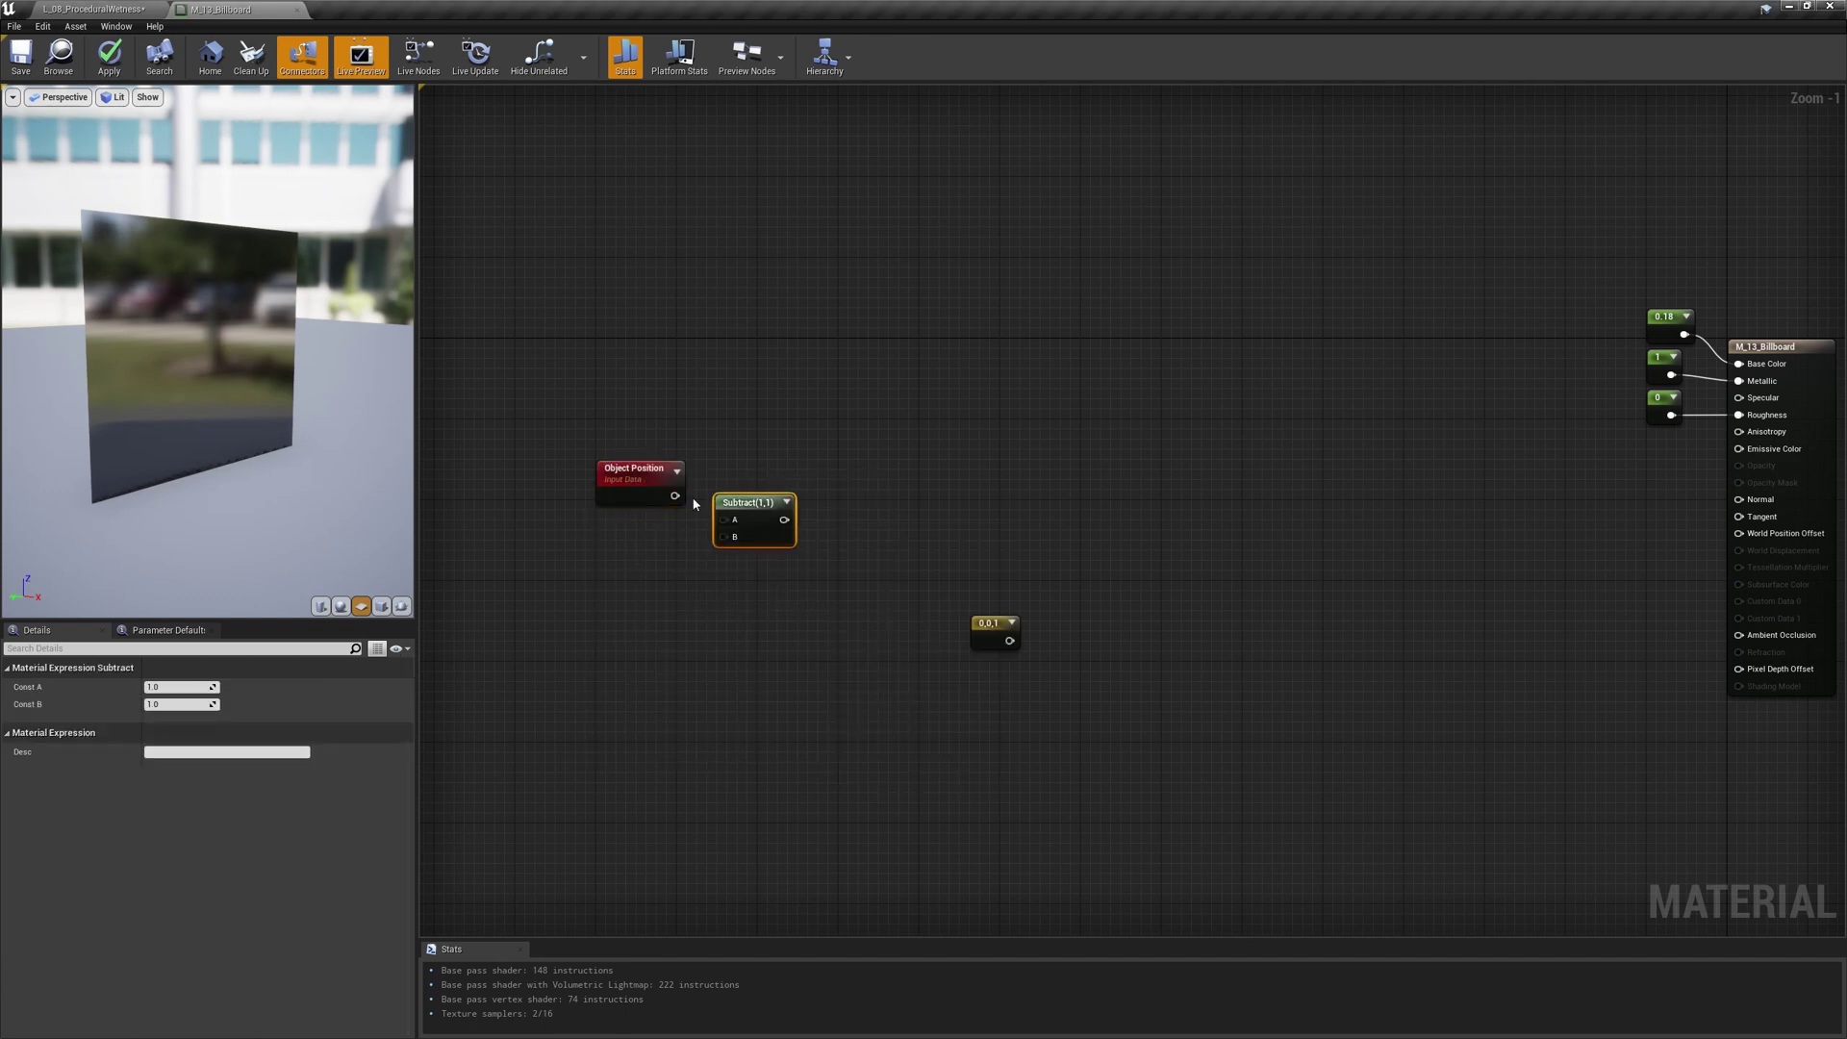
{"action": "left_click_drag", "start_coordinate": [743, 503], "coordinate": [807, 498]}
{"action": "left_click", "coordinate": [732, 505], "text": "shift"}
{"action": "left_click_drag", "start_coordinate": [674, 495], "coordinate": [712, 468]}
{"action": "mouse_move", "coordinate": [808, 502]}
{"action": "left_mouse_down"}
{"action": "mouse_move", "coordinate": [828, 482]}
{"action": "mouse_move", "coordinate": [807, 495]}
{"action": "left_mouse_up"}
{"action": "left_click", "coordinate": [741, 480]}
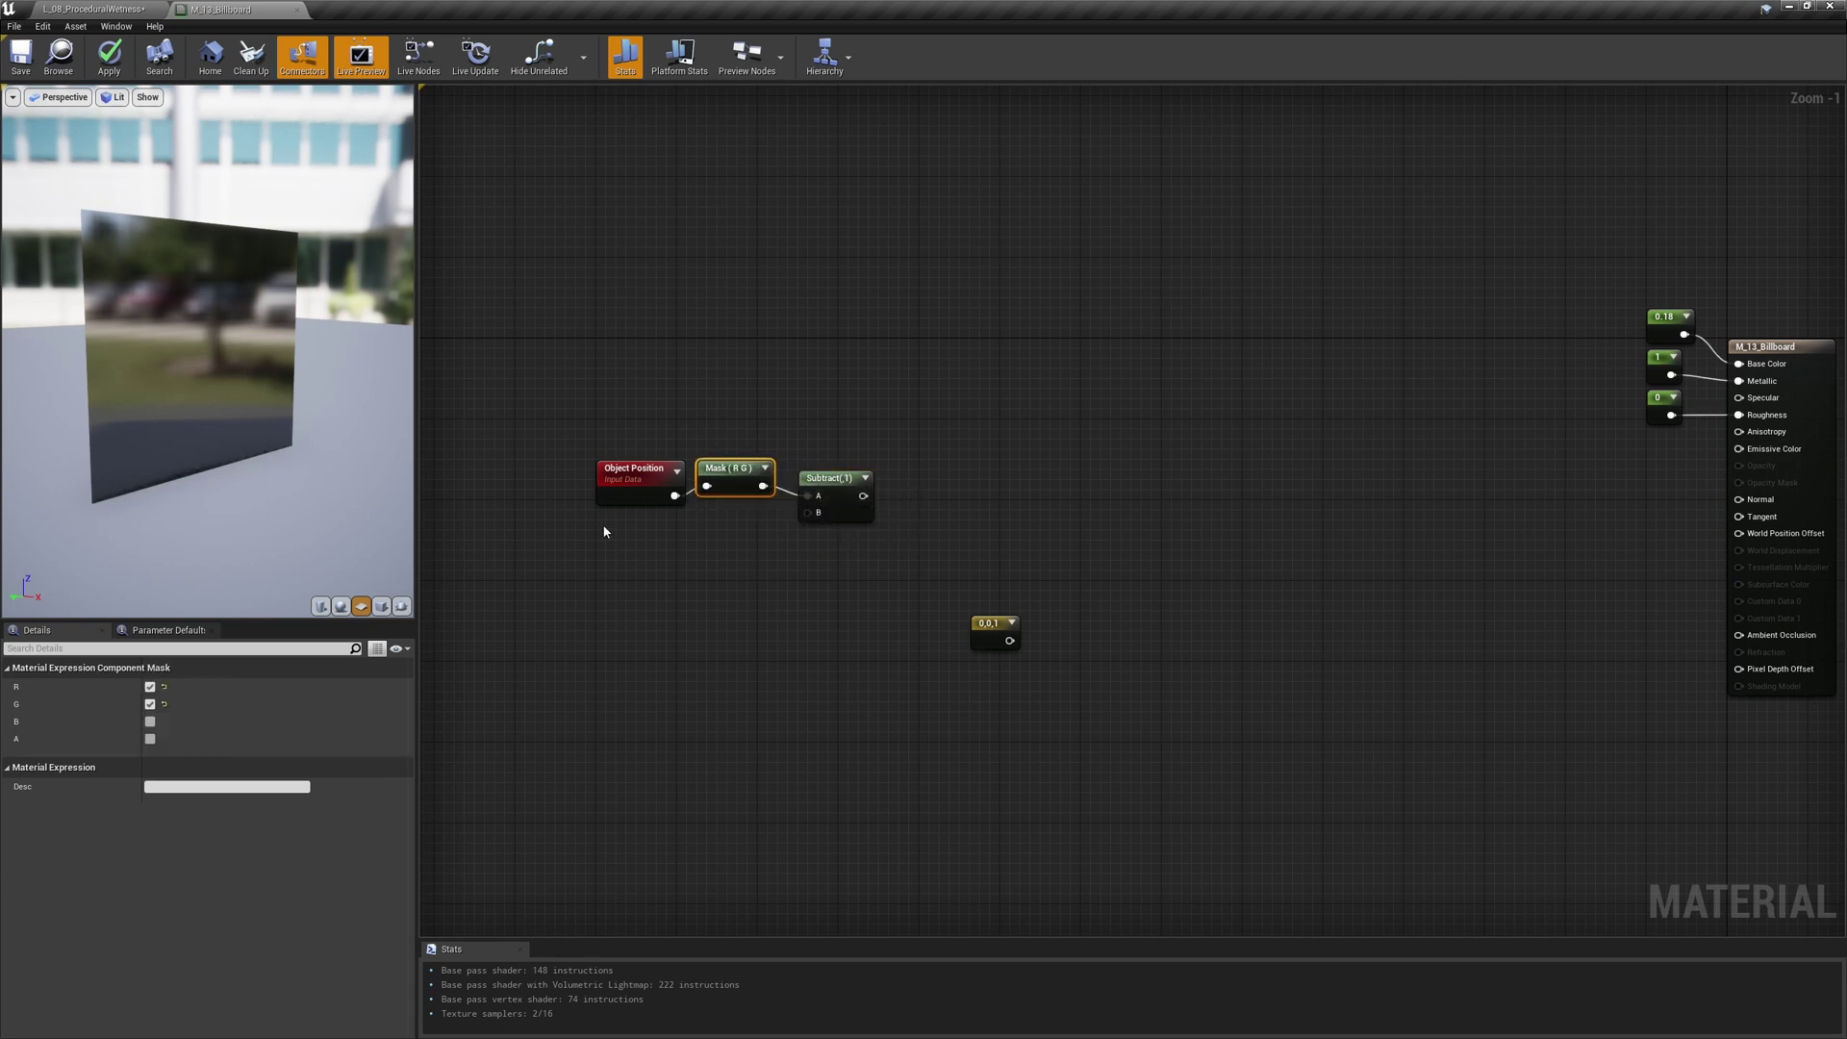
- Add a Camera Position node and connect it through a second R G mask into Subtract's B input
{"action": "right_click", "coordinate": [604, 532]}
{"action": "type", "text": "camera"}
{"action": "key", "text": "Return"}
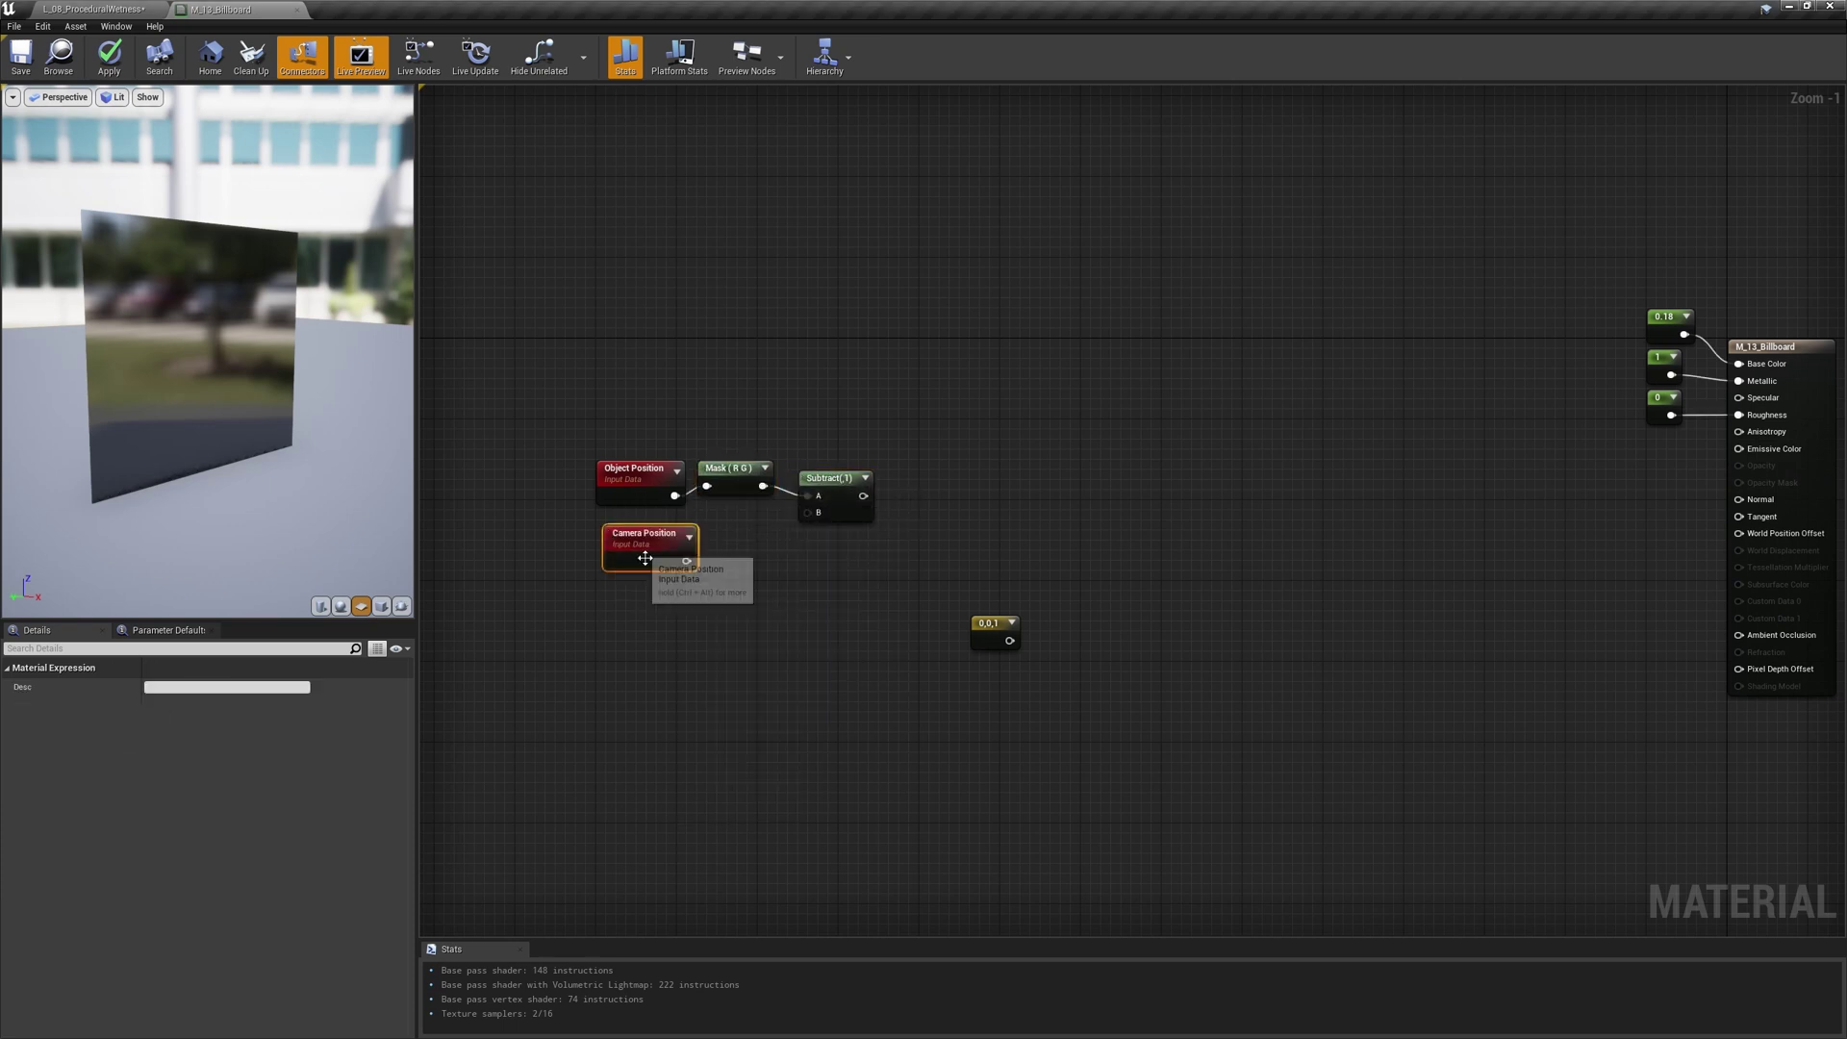
{"action": "left_click_drag", "start_coordinate": [646, 558], "coordinate": [637, 543]}
{"action": "left_click", "coordinate": [754, 535], "text": "shift"}
{"action": "left_click_drag", "start_coordinate": [770, 545], "coordinate": [706, 536]}
{"action": "left_click_drag", "start_coordinate": [763, 536], "coordinate": [807, 513]}
{"action": "left_click_drag", "start_coordinate": [833, 484], "coordinate": [823, 484]}
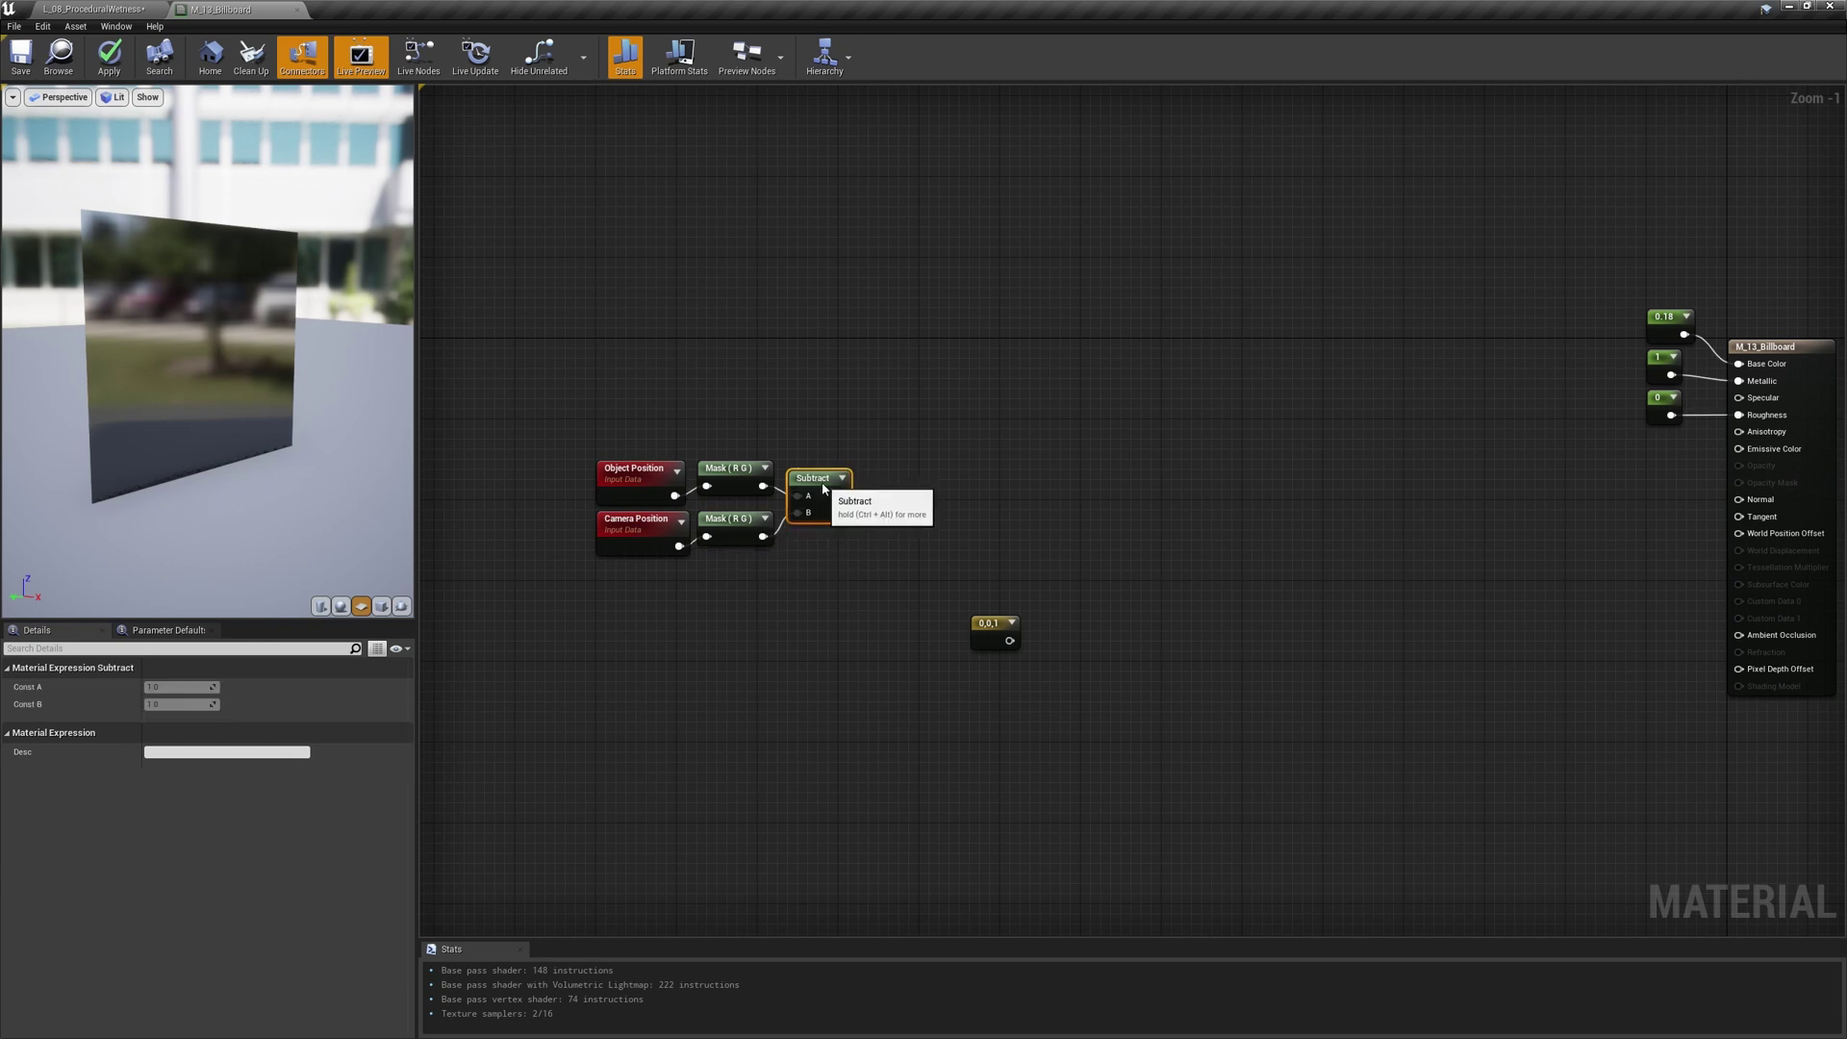
{"action": "left_click", "coordinate": [979, 486]}
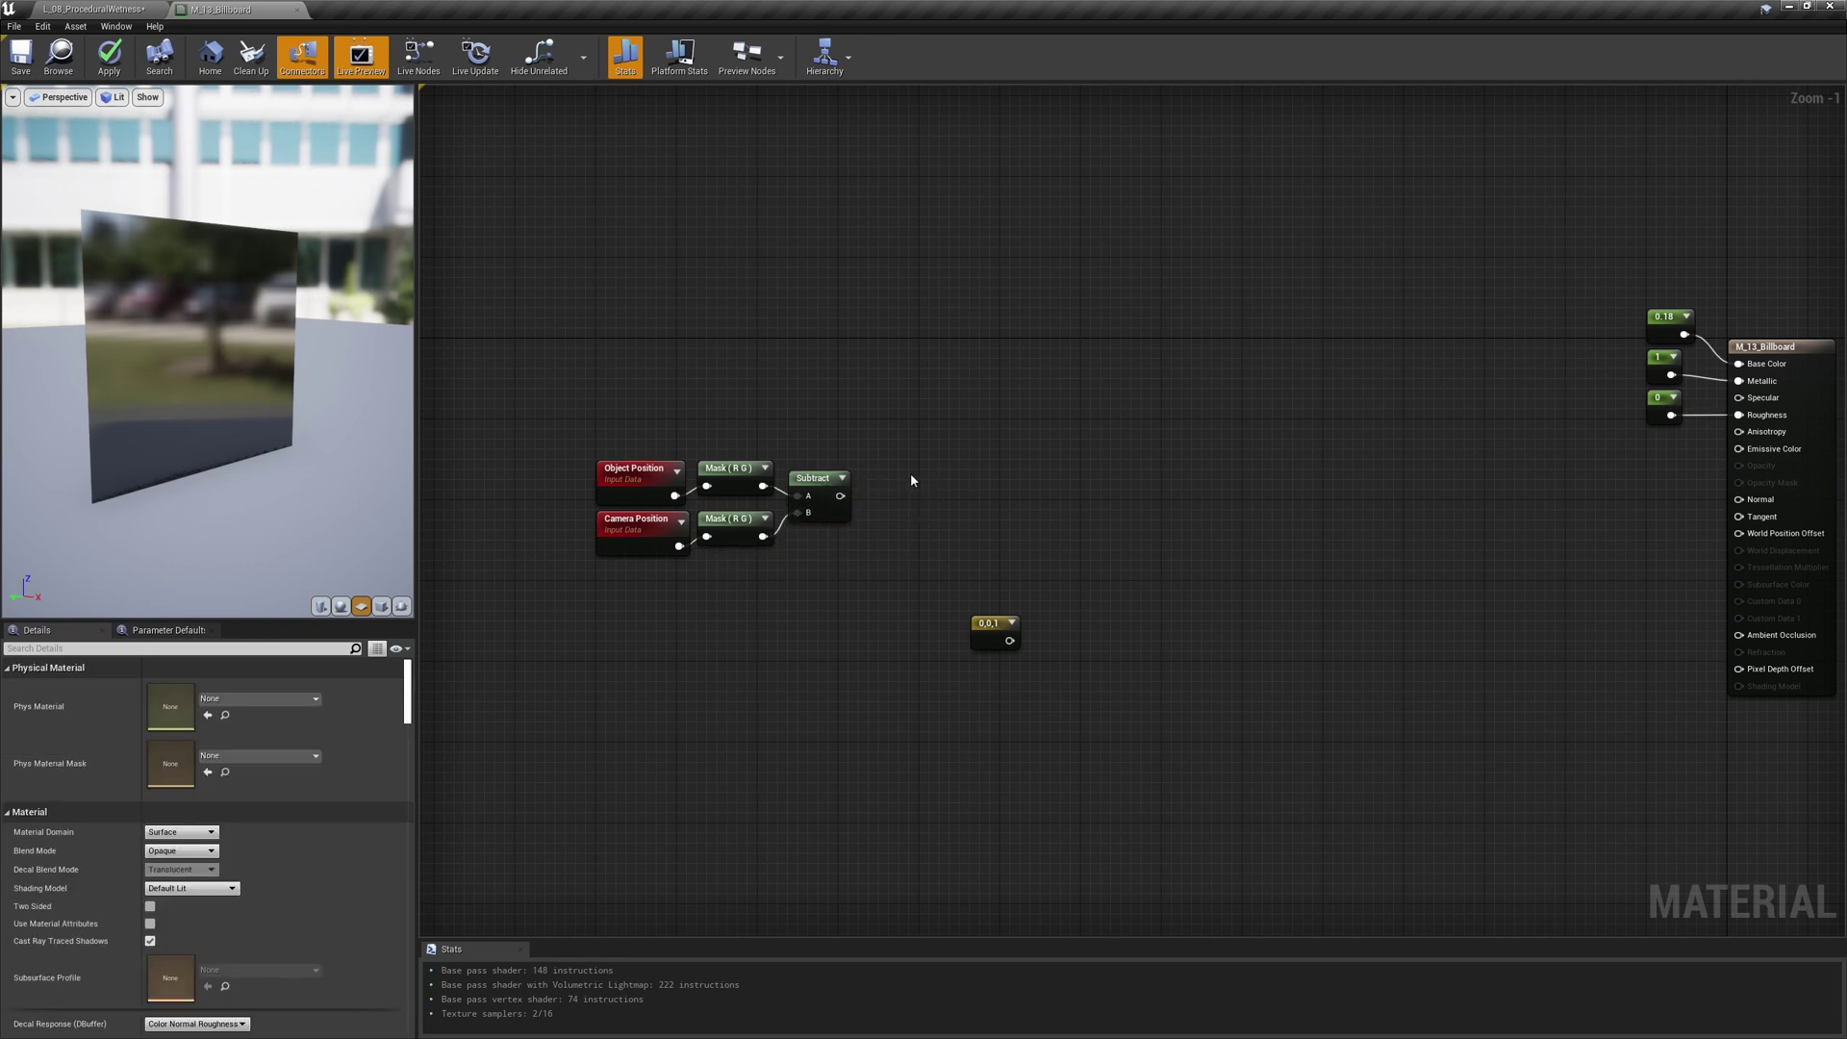
- Normalize the Subtract result and append a constant 0 as its third component
{"action": "key", "text": "n"}
{"action": "left_click", "coordinate": [872, 469]}
{"action": "left_click_drag", "start_coordinate": [840, 495], "coordinate": [992, 510]}
{"action": "right_click", "coordinate": [983, 487]}
{"action": "type", "text": "appe"}
{"action": "key", "text": "Return"}
{"action": "left_click_drag", "start_coordinate": [1002, 495], "coordinate": [969, 479]}
{"action": "key", "text": "1"}
{"action": "left_click", "coordinate": [898, 517]}
{"action": "left_click_drag", "start_coordinate": [922, 543], "coordinate": [959, 512]}
{"action": "left_click", "coordinate": [1062, 536]}
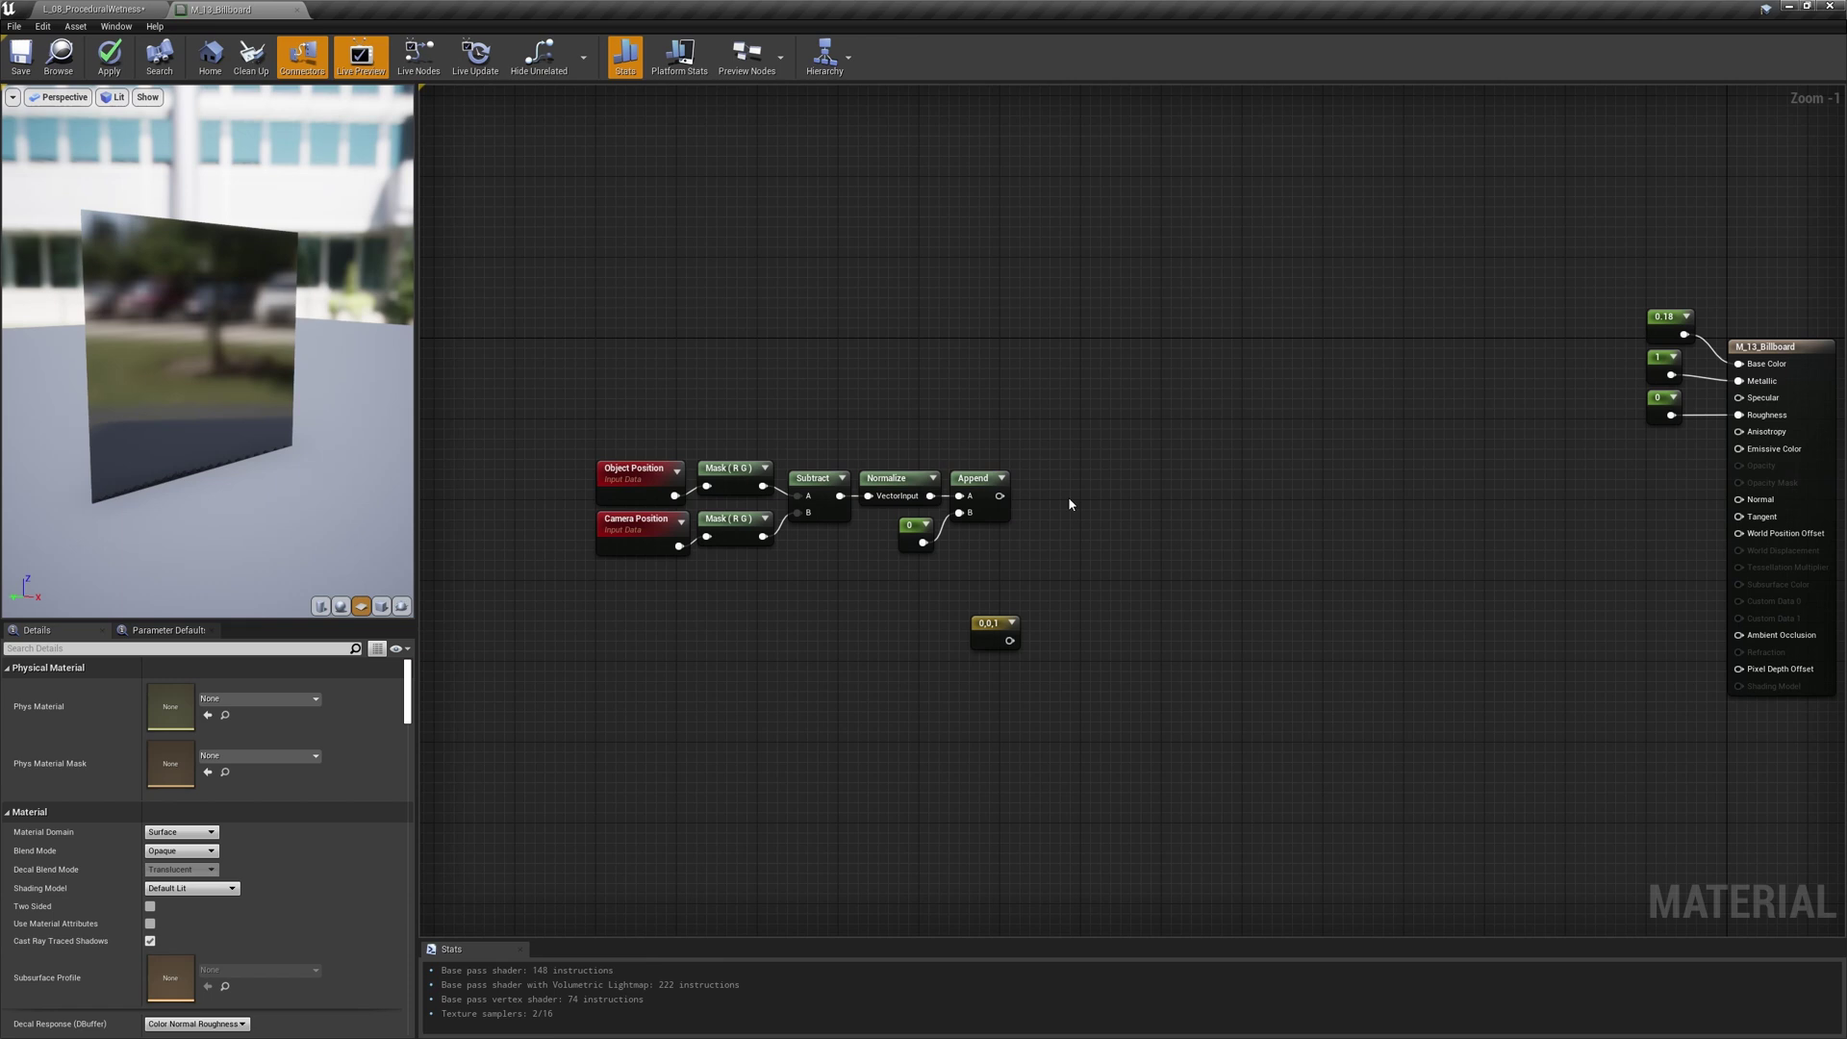
- Add a Cross node taking the Append result as A and the 0,0,1 vector as B
{"action": "right_click", "coordinate": [1076, 537]}
{"action": "type", "text": "cross"}
{"action": "key", "text": "Return"}
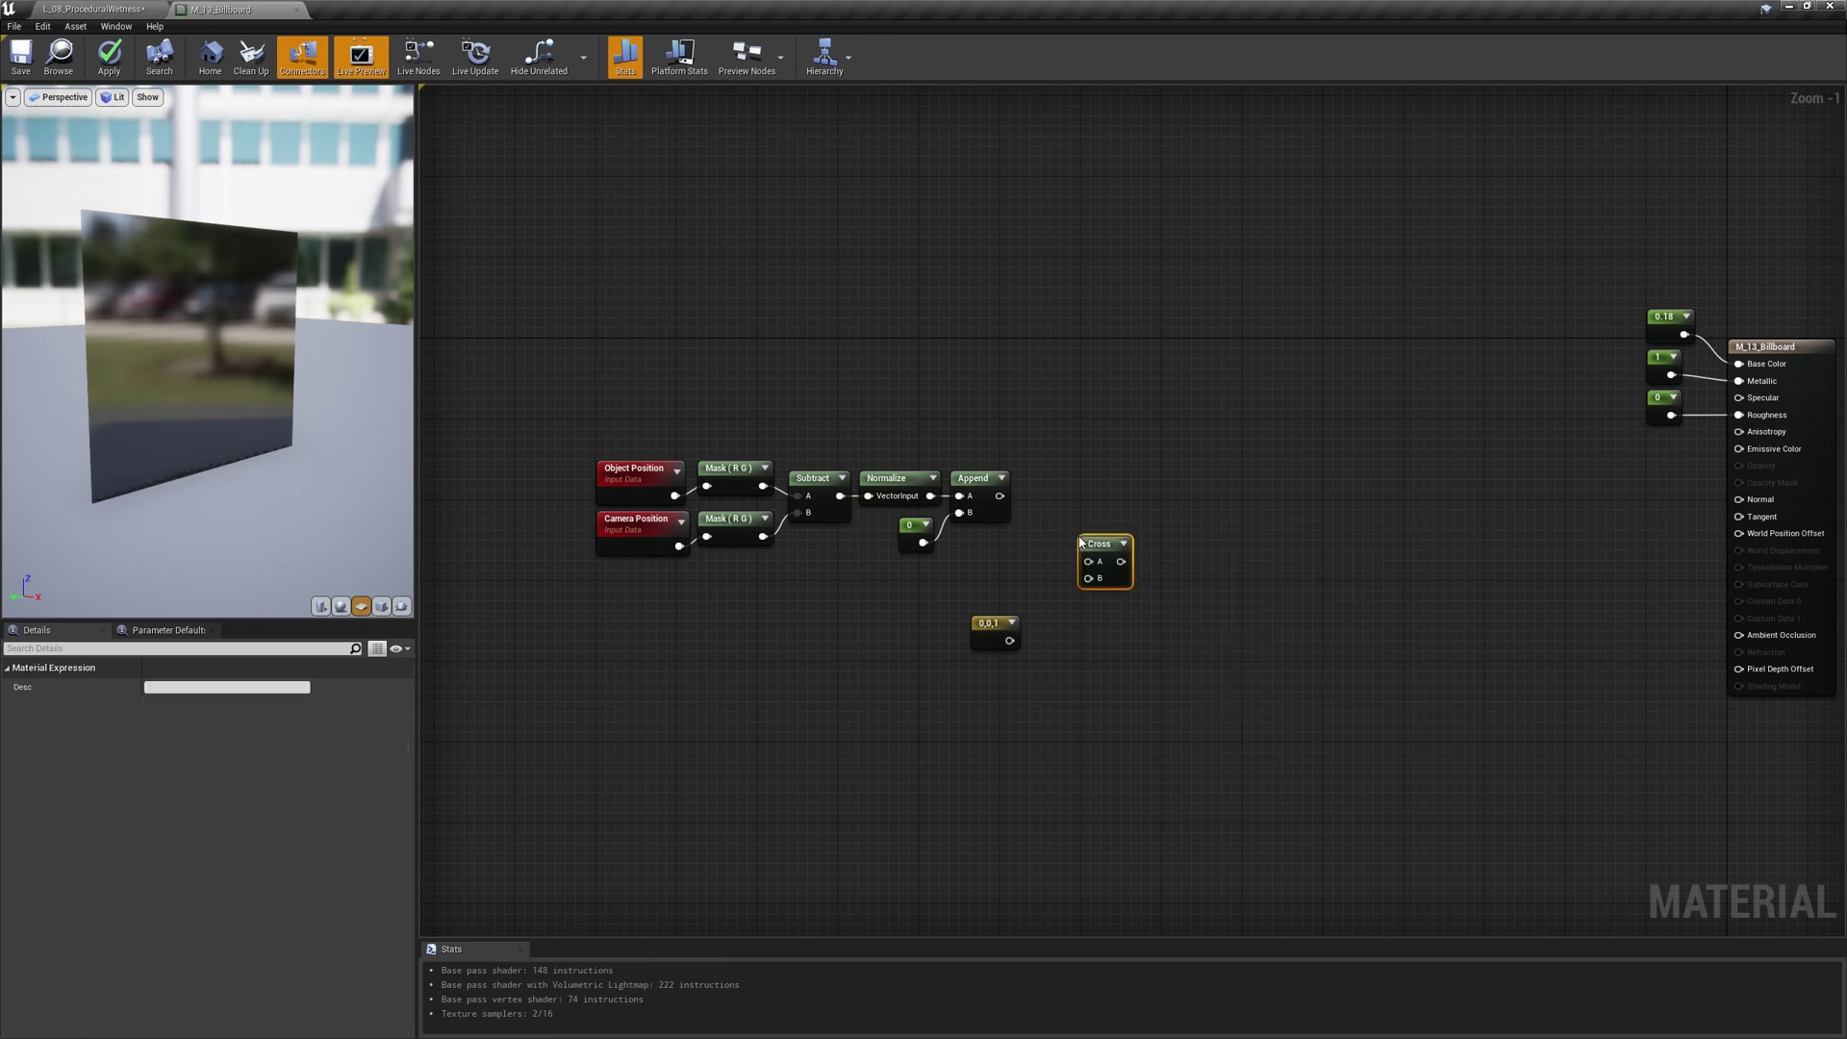
{"action": "left_click_drag", "start_coordinate": [999, 496], "coordinate": [1088, 561]}
{"action": "left_click_drag", "start_coordinate": [1011, 641], "coordinate": [1088, 578]}
{"action": "left_click_drag", "start_coordinate": [1096, 548], "coordinate": [1059, 523]}
{"action": "left_click_drag", "start_coordinate": [995, 630], "coordinate": [985, 576]}
{"action": "left_click", "coordinate": [1168, 503]}
- Add an InverseTransformMatrix node with Append feeding BasisX, Cross feeding BasisY and the 0,0,1 vector feeding BasisZ
{"action": "right_click", "coordinate": [1166, 503]}
{"action": "type", "text": "inver"}
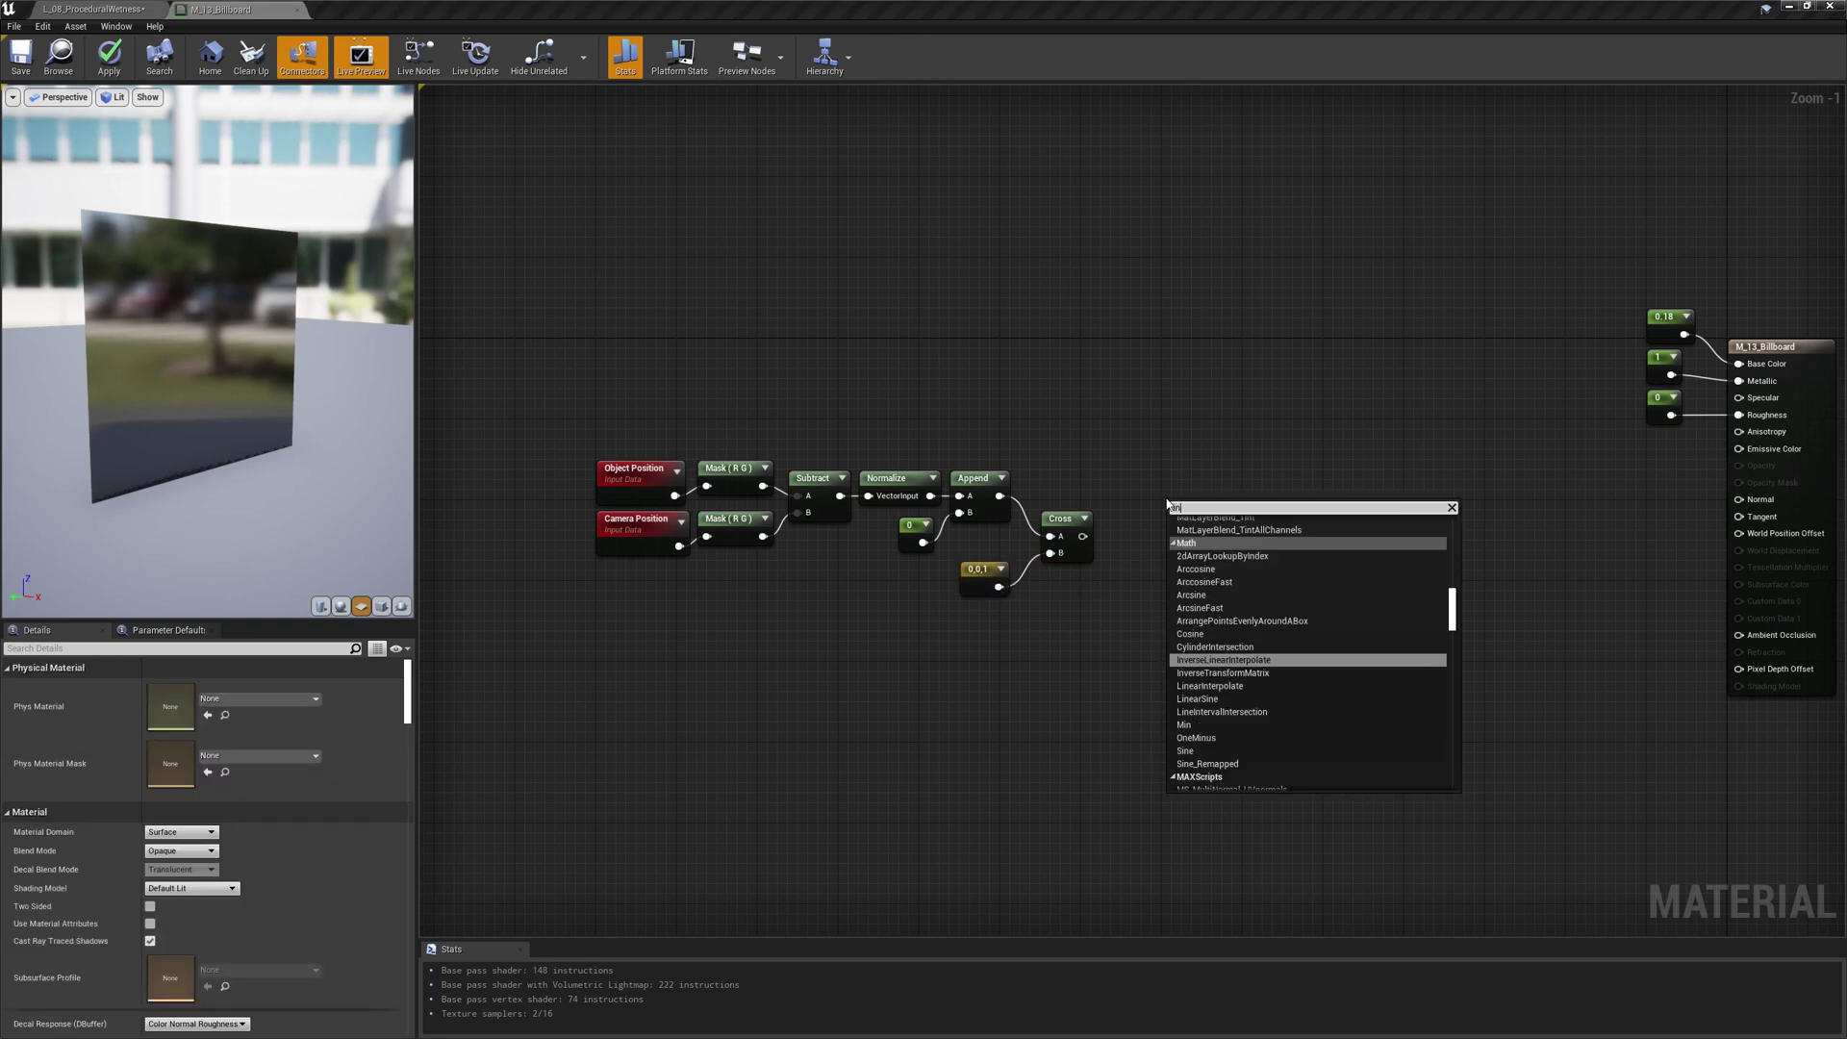
{"action": "key", "text": "Down"}
{"action": "key", "text": "Return"}
{"action": "left_click_drag", "start_coordinate": [1222, 516], "coordinate": [1208, 477]}
{"action": "left_click_drag", "start_coordinate": [999, 496], "coordinate": [999, 586]}
{"action": "left_click", "coordinate": [1164, 580]}
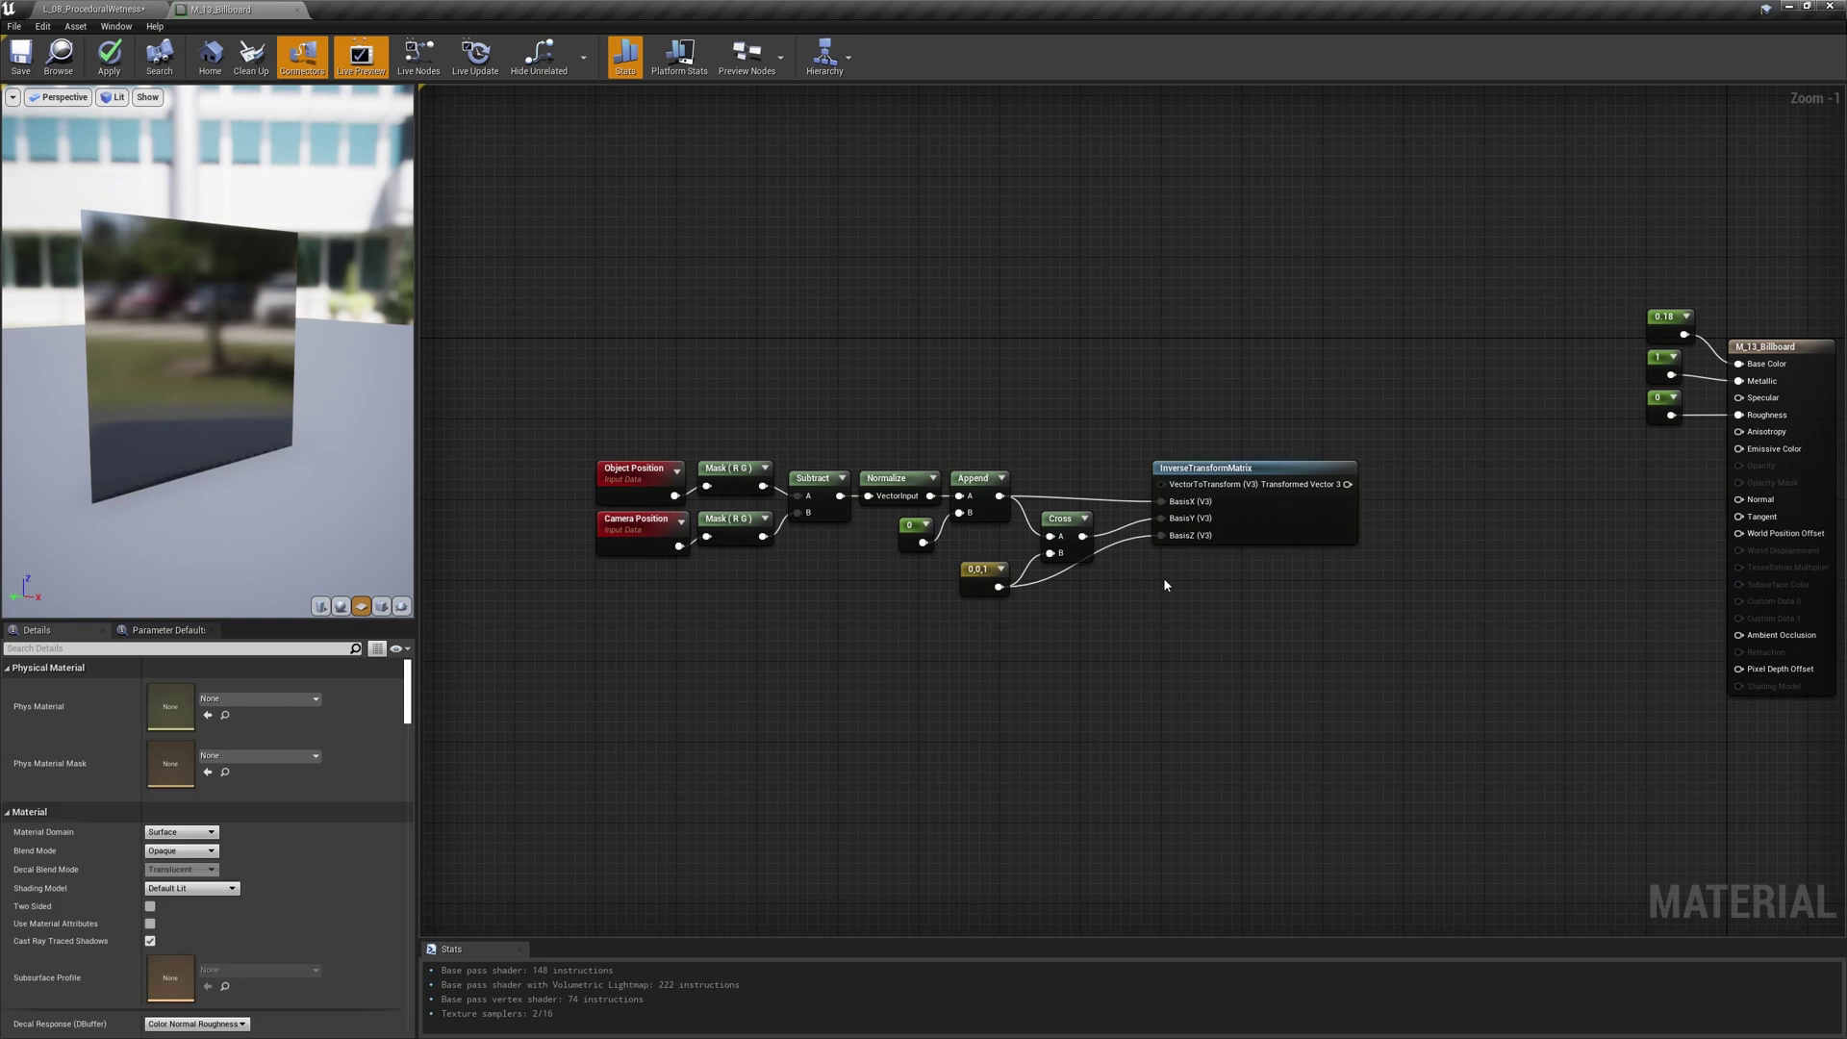
- Add an Absolute World Position node and place a duplicate of Object Position beneath it, above the main chain
{"action": "right_click", "coordinate": [999, 348]}
{"action": "type", "text": "world"}
{"action": "key", "text": "Return"}
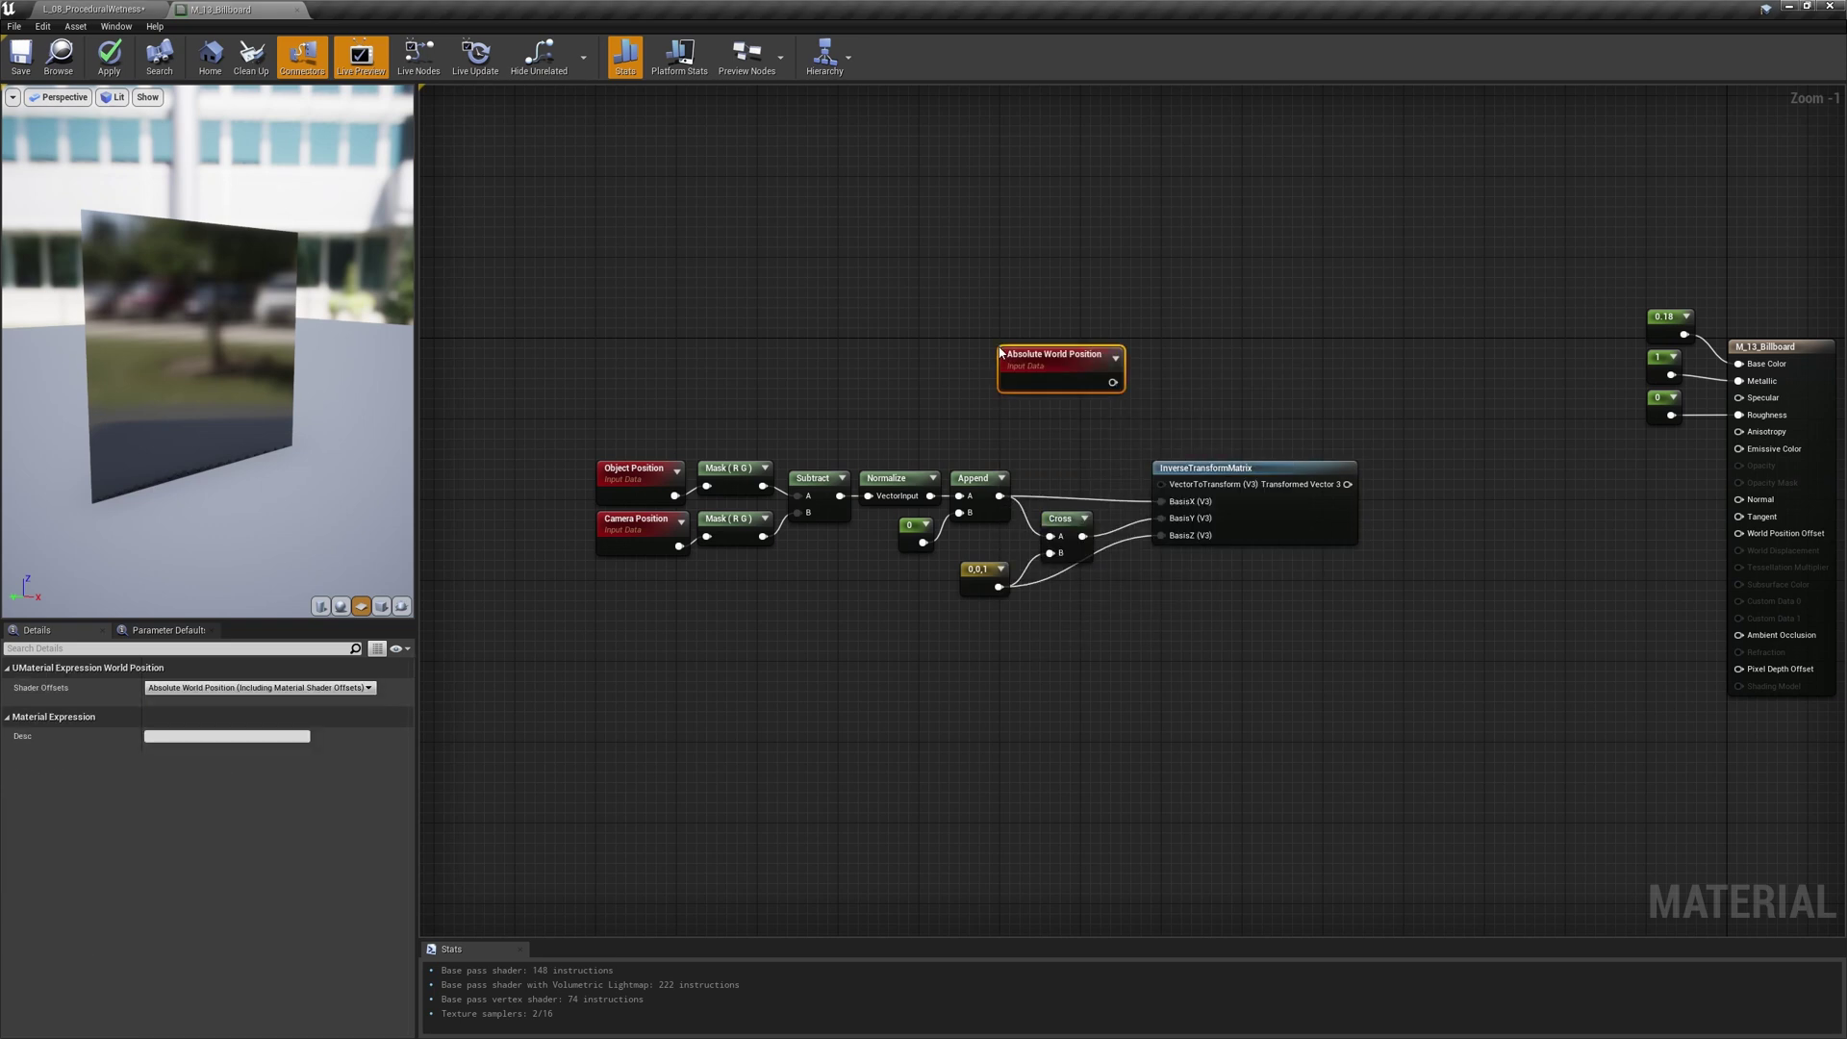
{"action": "left_click", "coordinate": [618, 470]}
{"action": "key", "text": "ctrl+w"}
{"action": "left_click_drag", "start_coordinate": [1039, 358], "coordinate": [990, 350]}
{"action": "left_click_drag", "start_coordinate": [987, 423], "coordinate": [987, 403]}
- Subtract the duplicated Object Position from Absolute World Position and feed the result into InverseTransformMatrix's VectorToTransform input
{"action": "right_click", "coordinate": [1113, 379]}
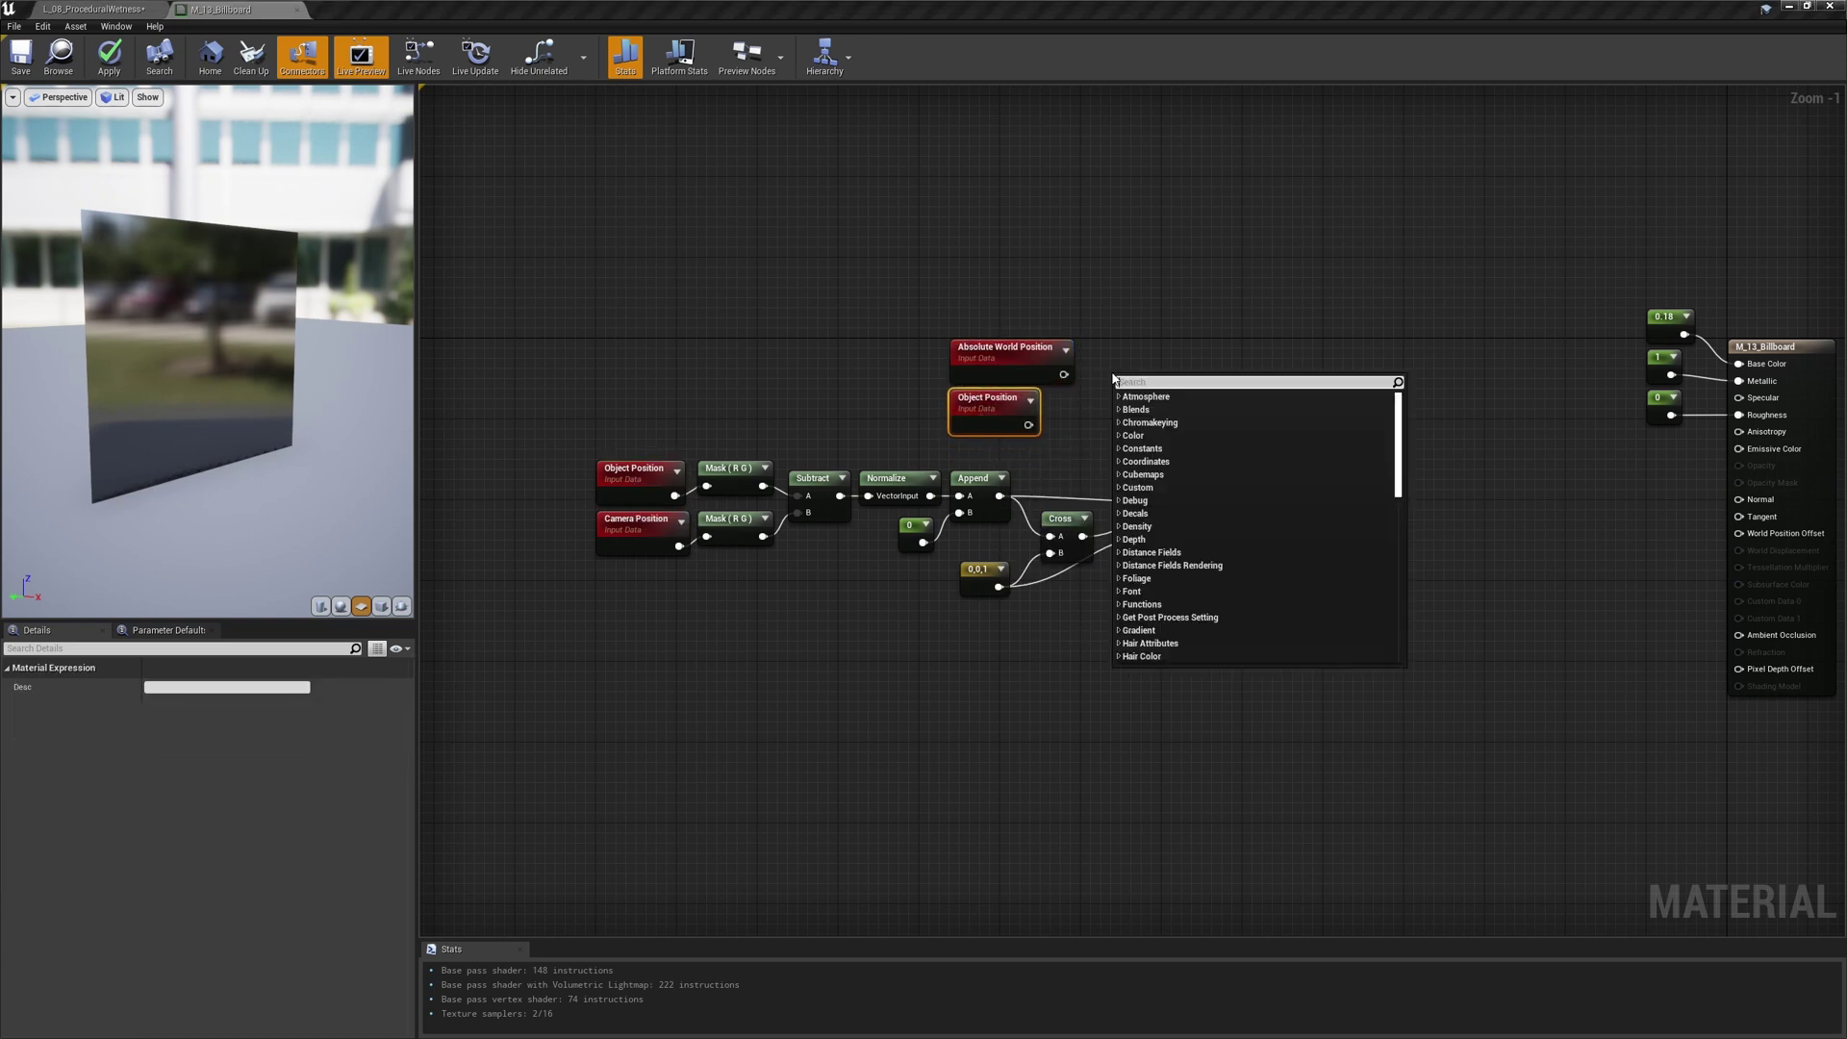
{"action": "type", "text": "sub"}
{"action": "key", "text": "Return"}
{"action": "left_click_drag", "start_coordinate": [1063, 374], "coordinate": [1120, 369]}
{"action": "left_click_drag", "start_coordinate": [1143, 385], "coordinate": [1034, 358]}
{"action": "left_click", "coordinate": [1162, 428]}
{"action": "left_click_drag", "start_coordinate": [1035, 358], "coordinate": [974, 358]}
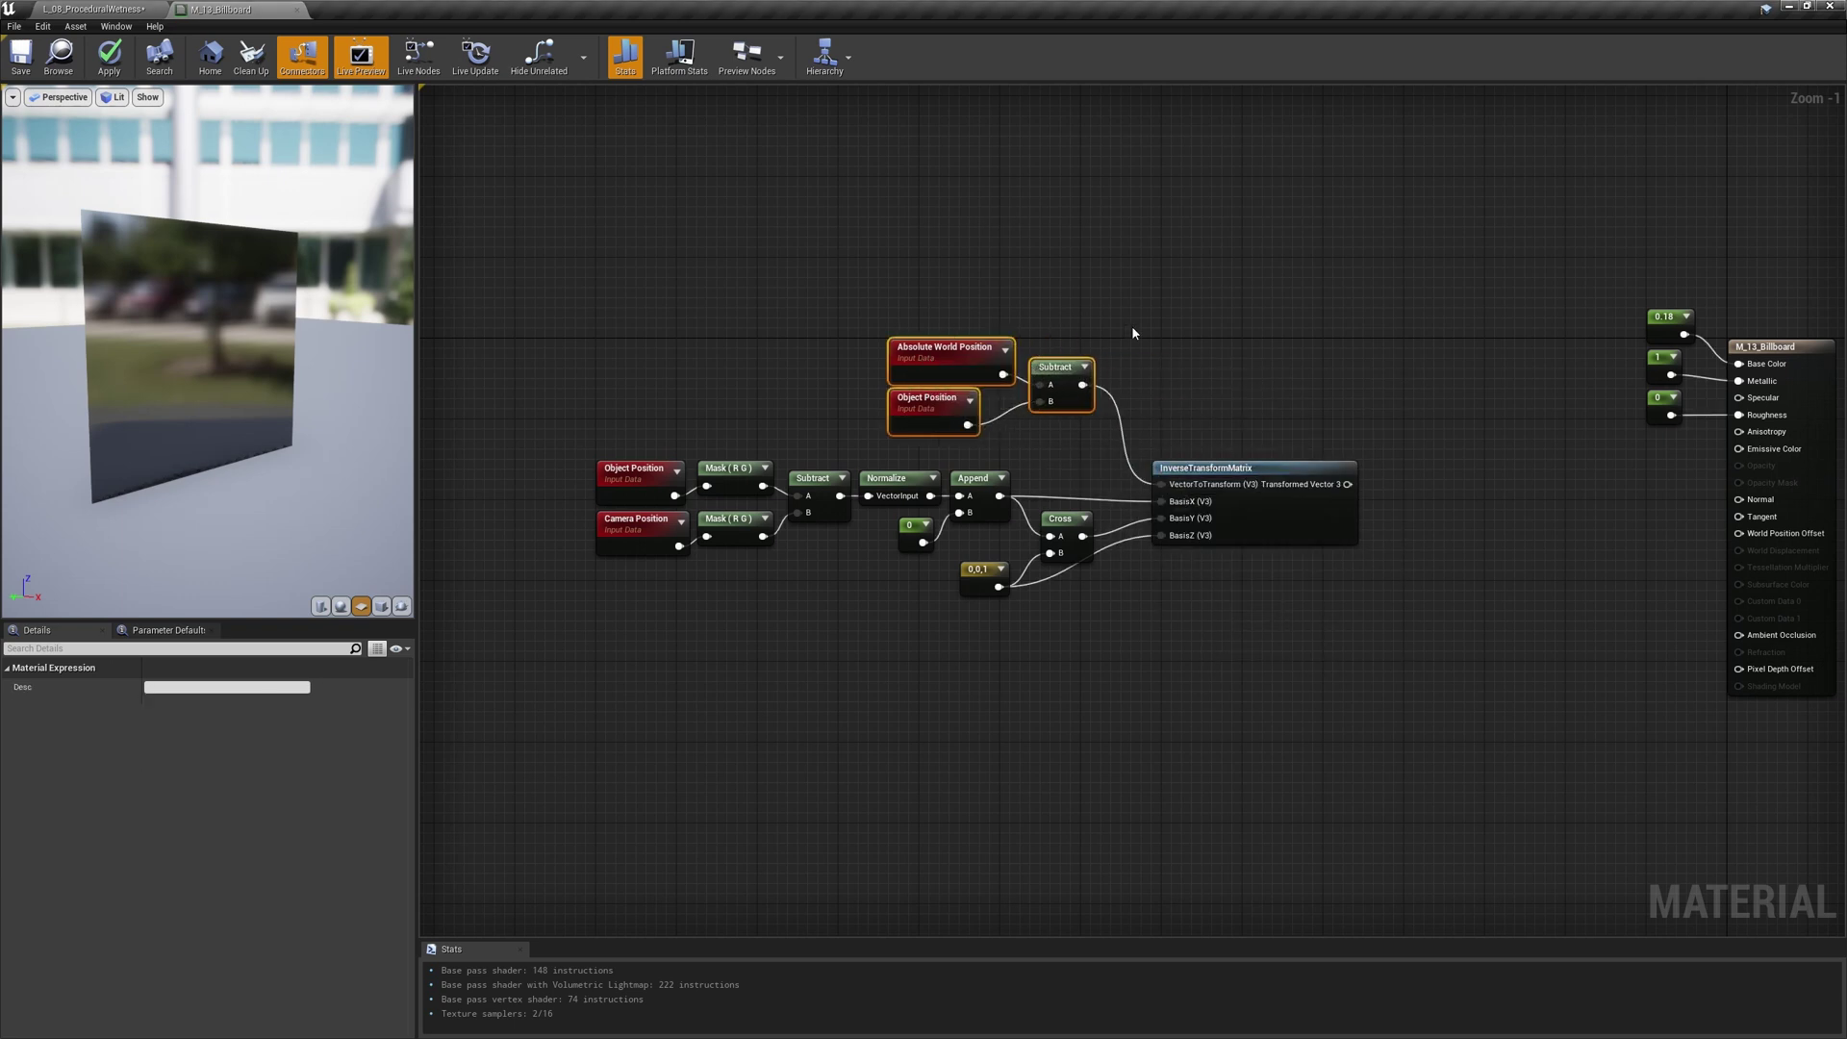
- Add an Add node that combines InverseTransformMatrix's transformed vector with a duplicated Object Position placed beneath the matrix node
{"action": "left_click", "coordinate": [1216, 350]}
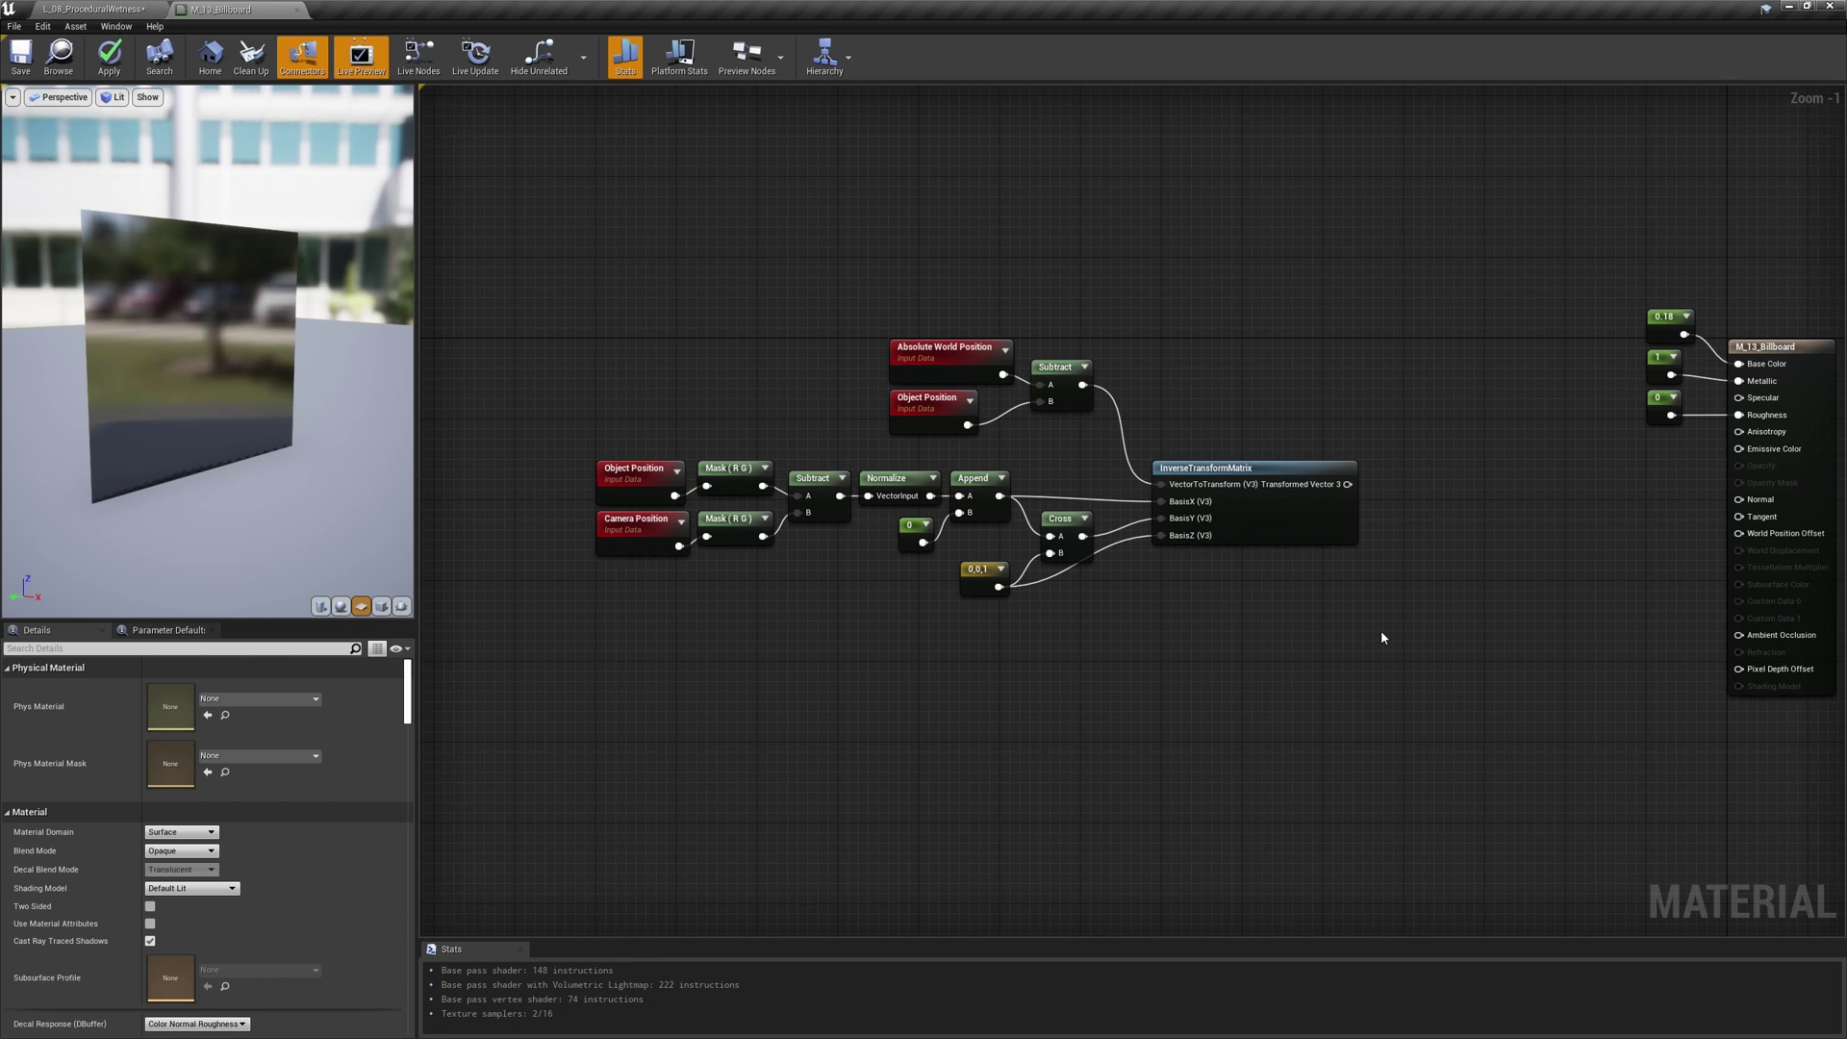
{"action": "key", "text": "a"}
{"action": "left_click", "coordinate": [1442, 458]}
{"action": "left_click_drag", "start_coordinate": [1348, 485], "coordinate": [1451, 484]}
{"action": "left_click", "coordinate": [947, 409]}
{"action": "key", "text": "ctrl+c"}
{"action": "key", "text": "ctrl+v"}
{"action": "left_click_drag", "start_coordinate": [1360, 606], "coordinate": [1451, 500]}
{"action": "left_click_drag", "start_coordinate": [1313, 596], "coordinate": [1304, 576]}
- Subtract a duplicated Absolute World Position from the Add result and connect the difference to World Position Offset
{"action": "left_click_drag", "start_coordinate": [1472, 487], "coordinate": [1443, 551]}
{"action": "left_click", "coordinate": [1061, 390]}
{"action": "key", "text": "ctrl+c"}
{"action": "key", "text": "ctrl+v"}
{"action": "left_click", "coordinate": [948, 353]}
{"action": "key", "text": "ctrl+c"}
{"action": "key", "text": "ctrl+v"}
{"action": "left_click_drag", "start_coordinate": [1310, 617], "coordinate": [1281, 606]}
{"action": "left_click_drag", "start_coordinate": [1387, 637], "coordinate": [1738, 533]}
{"action": "left_click", "coordinate": [1482, 648]}
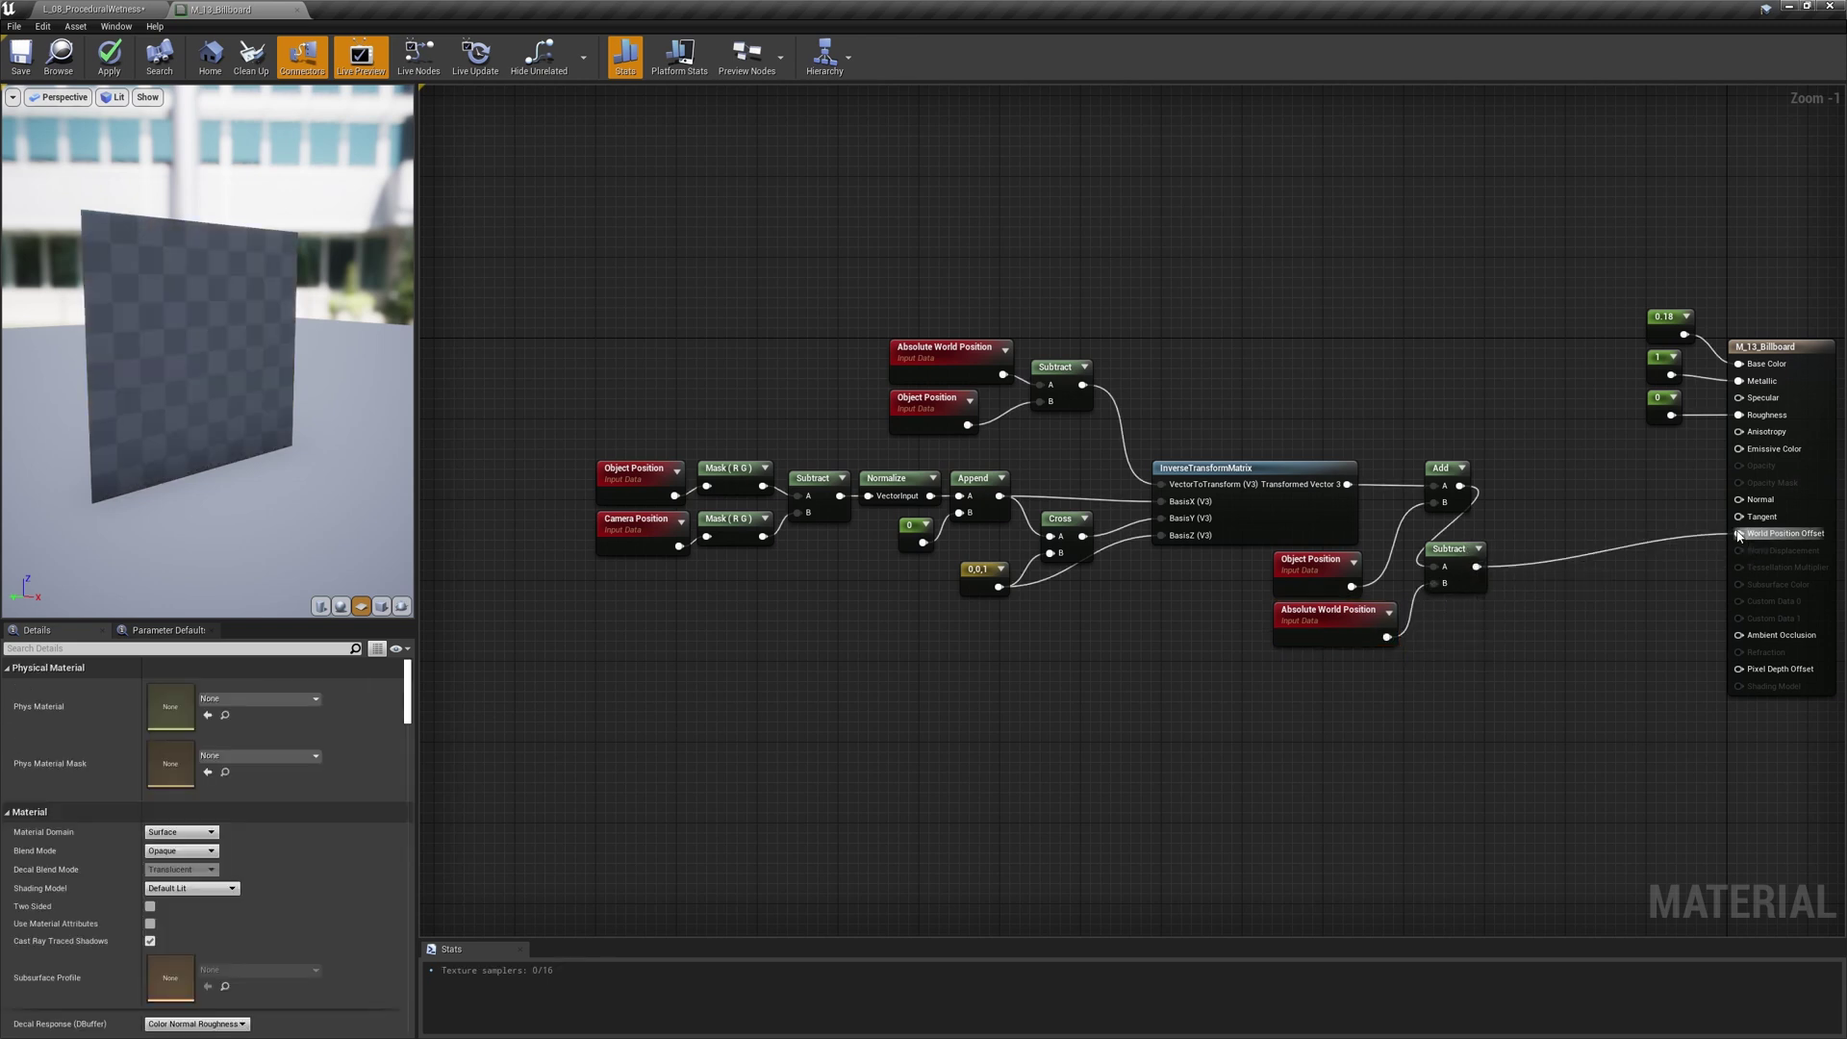
- Move the whole World Position Offset node network down to free space above it in the graph
{"action": "left_click_drag", "start_coordinate": [224, 512], "coordinate": [312, 505]}
{"action": "left_click_drag", "start_coordinate": [224, 432], "coordinate": [193, 385]}
{"action": "left_click_drag", "start_coordinate": [106, 455], "coordinate": [250, 327]}
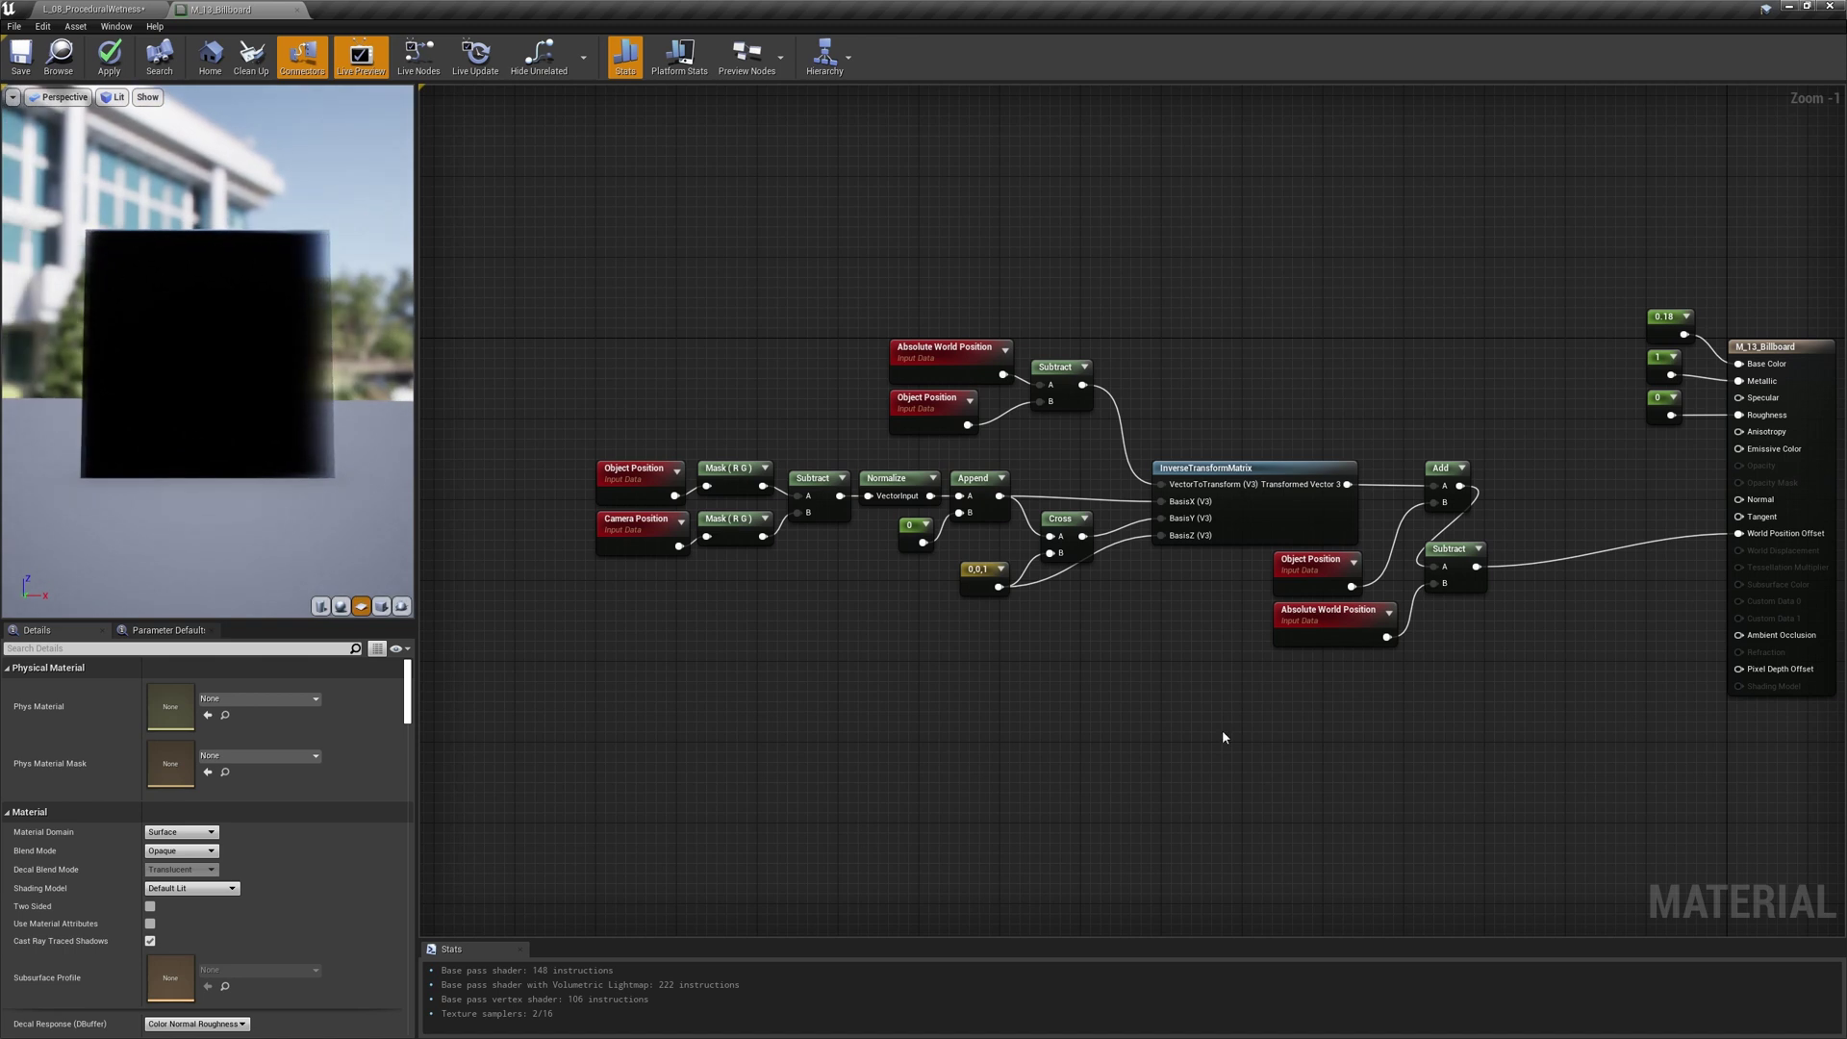
{"action": "left_click_drag", "start_coordinate": [1480, 732], "coordinate": [568, 327]}
{"action": "left_click_drag", "start_coordinate": [1464, 591], "coordinate": [1442, 733]}
{"action": "left_click", "coordinate": [1322, 502]}
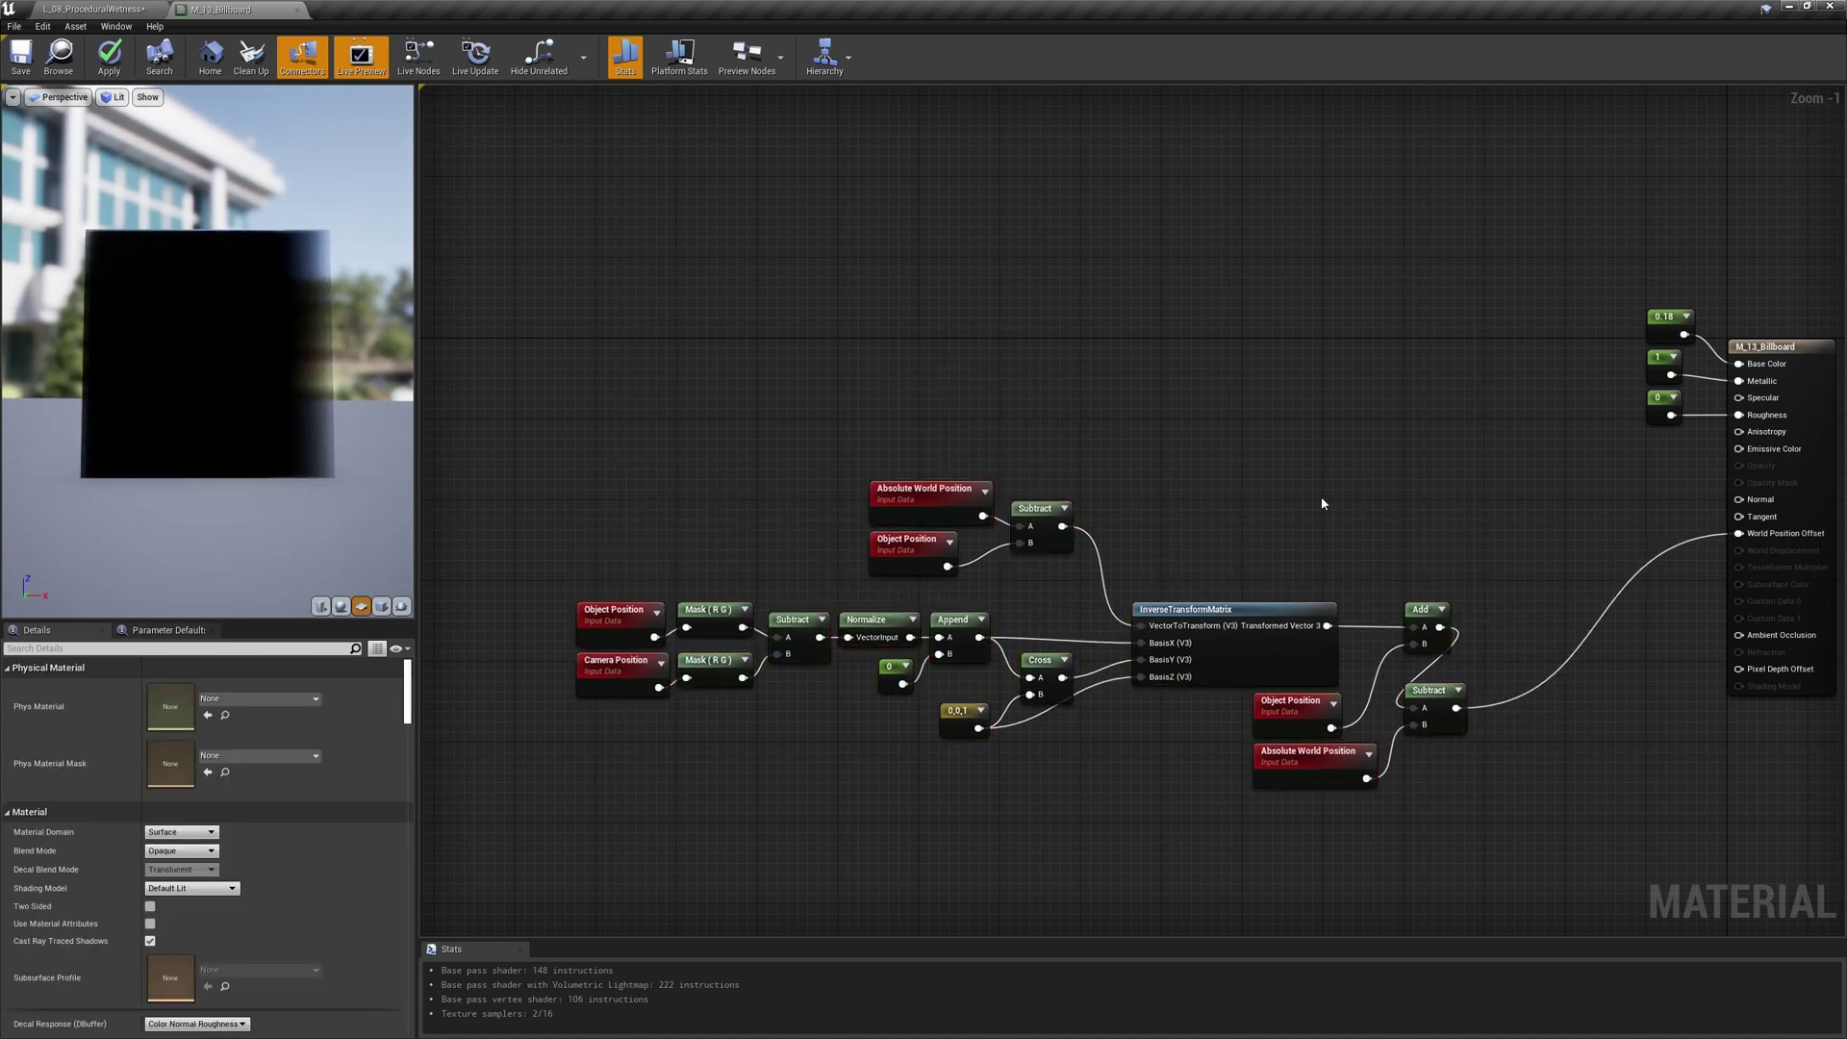
- Duplicate the masked position nodes and their Subtract above the network, with Camera Position feeding A and Object Position feeding B
{"action": "left_click_drag", "start_coordinate": [625, 528], "coordinate": [794, 698]}
{"action": "key", "text": "ctrl+c"}
{"action": "key", "text": "ctrl+v"}
{"action": "left_click_drag", "start_coordinate": [1310, 533], "coordinate": [1214, 467]}
{"action": "left_click_drag", "start_coordinate": [1265, 463], "coordinate": [1352, 367]}
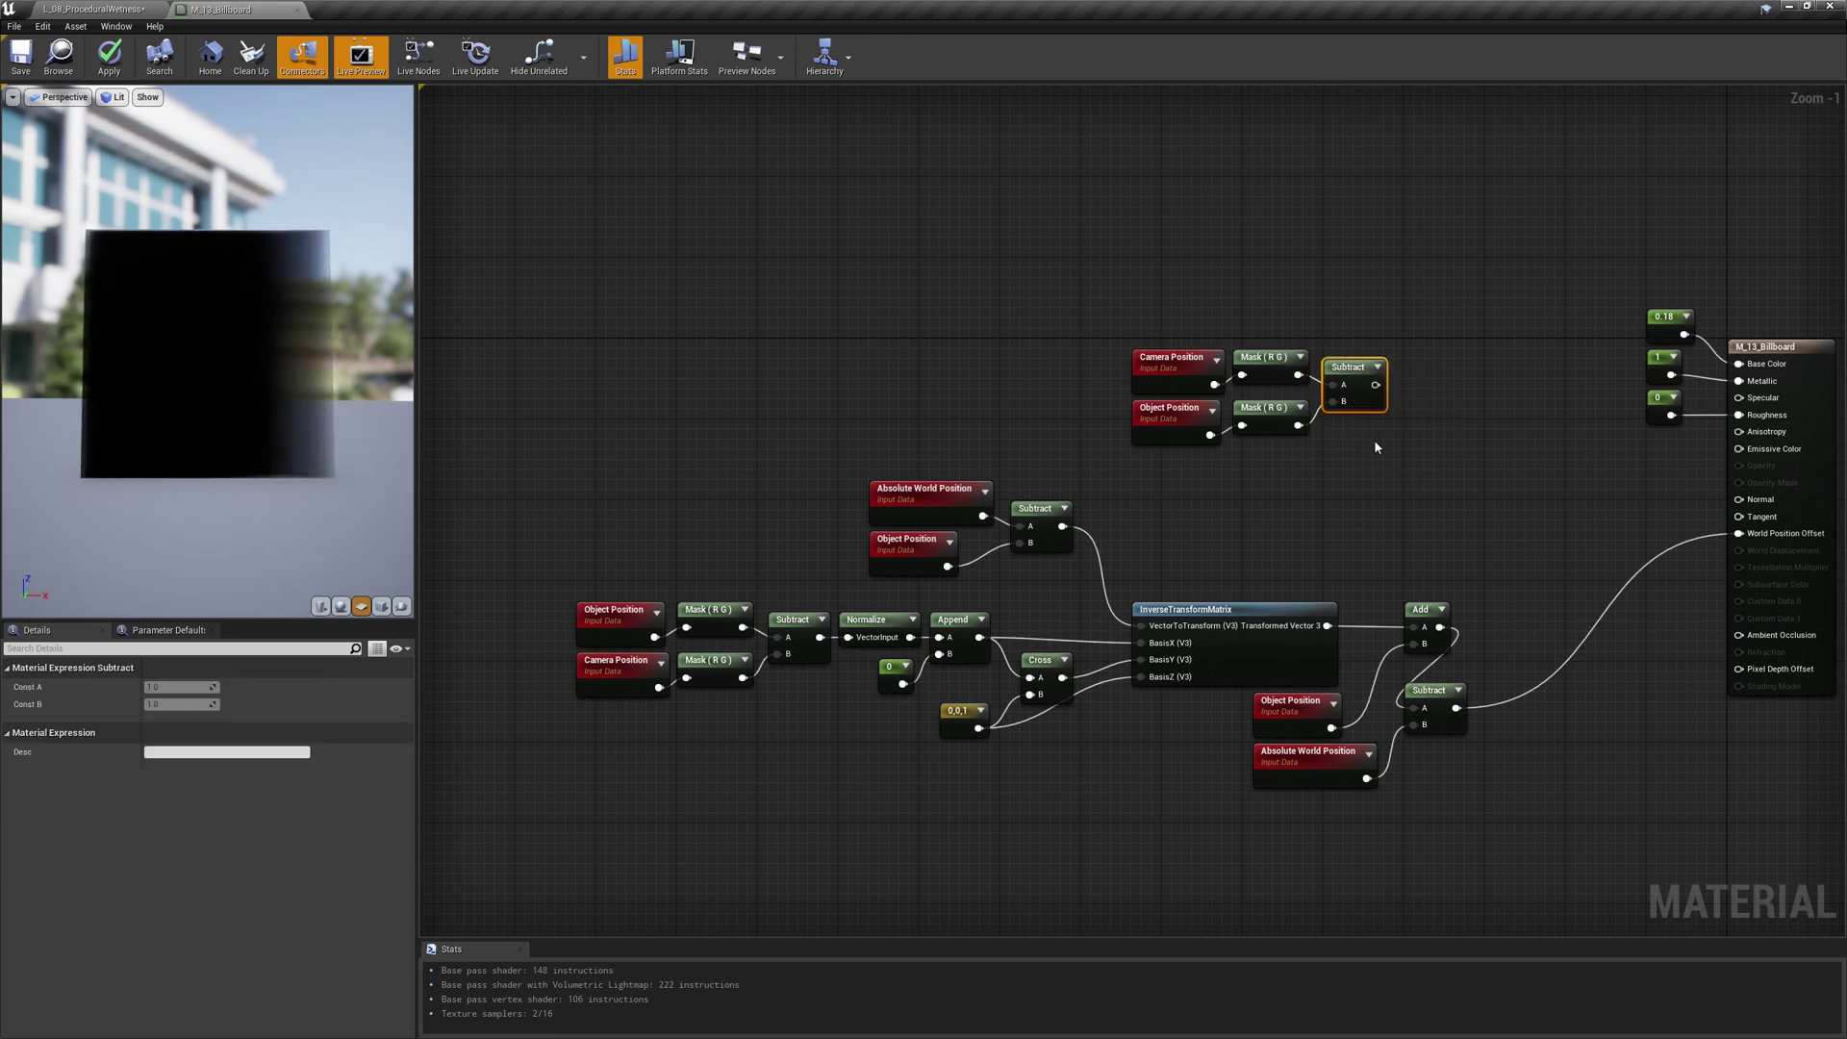
{"action": "left_click", "coordinate": [1389, 453]}
- Duplicate the Append node with its 0 constant and feed the new Subtract result into its A input
{"action": "left_click_drag", "start_coordinate": [1005, 606], "coordinate": [895, 686]}
{"action": "key", "text": "ctrl+c"}
{"action": "key", "text": "ctrl+v"}
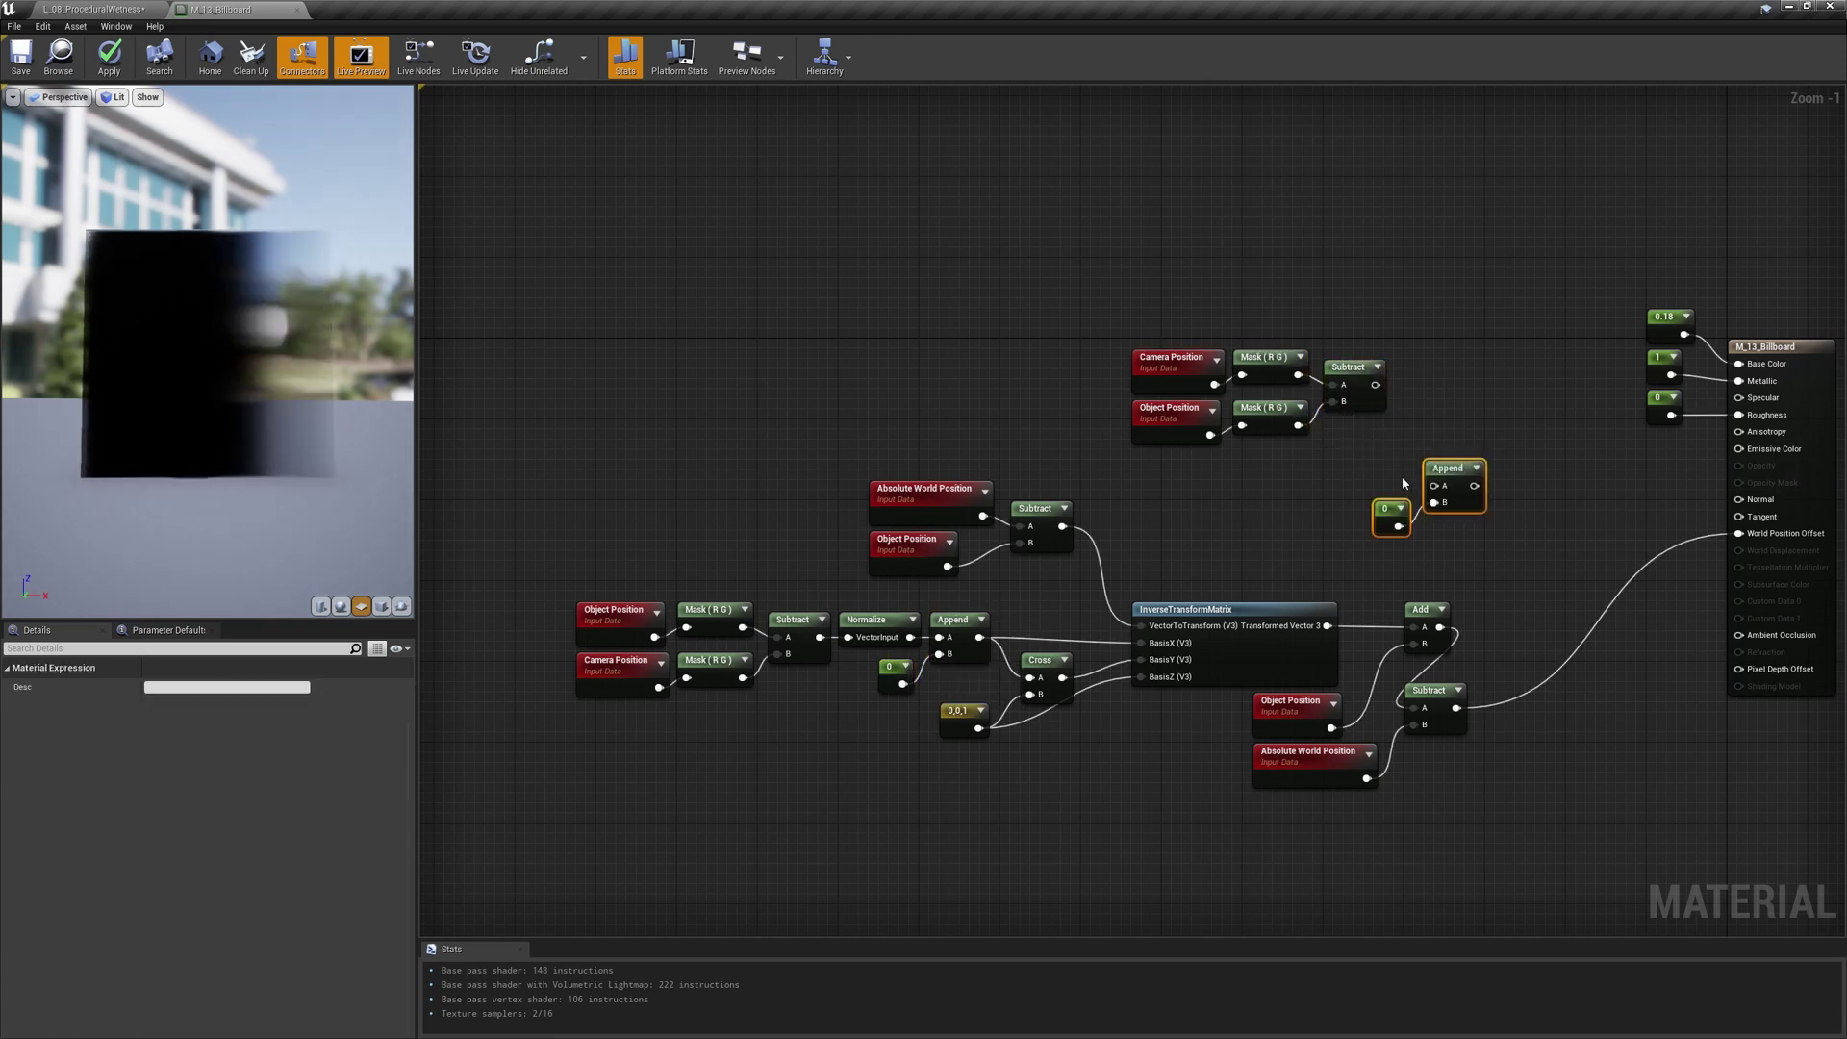
{"action": "left_click_drag", "start_coordinate": [1457, 475], "coordinate": [1418, 503]}
- Add a TransformVector node after the new Append, converting World Space to Tangent Space, and connect it to the Normal input
{"action": "right_click", "coordinate": [1500, 470]}
{"action": "type", "text": "transform"}
{"action": "key", "text": "Return"}
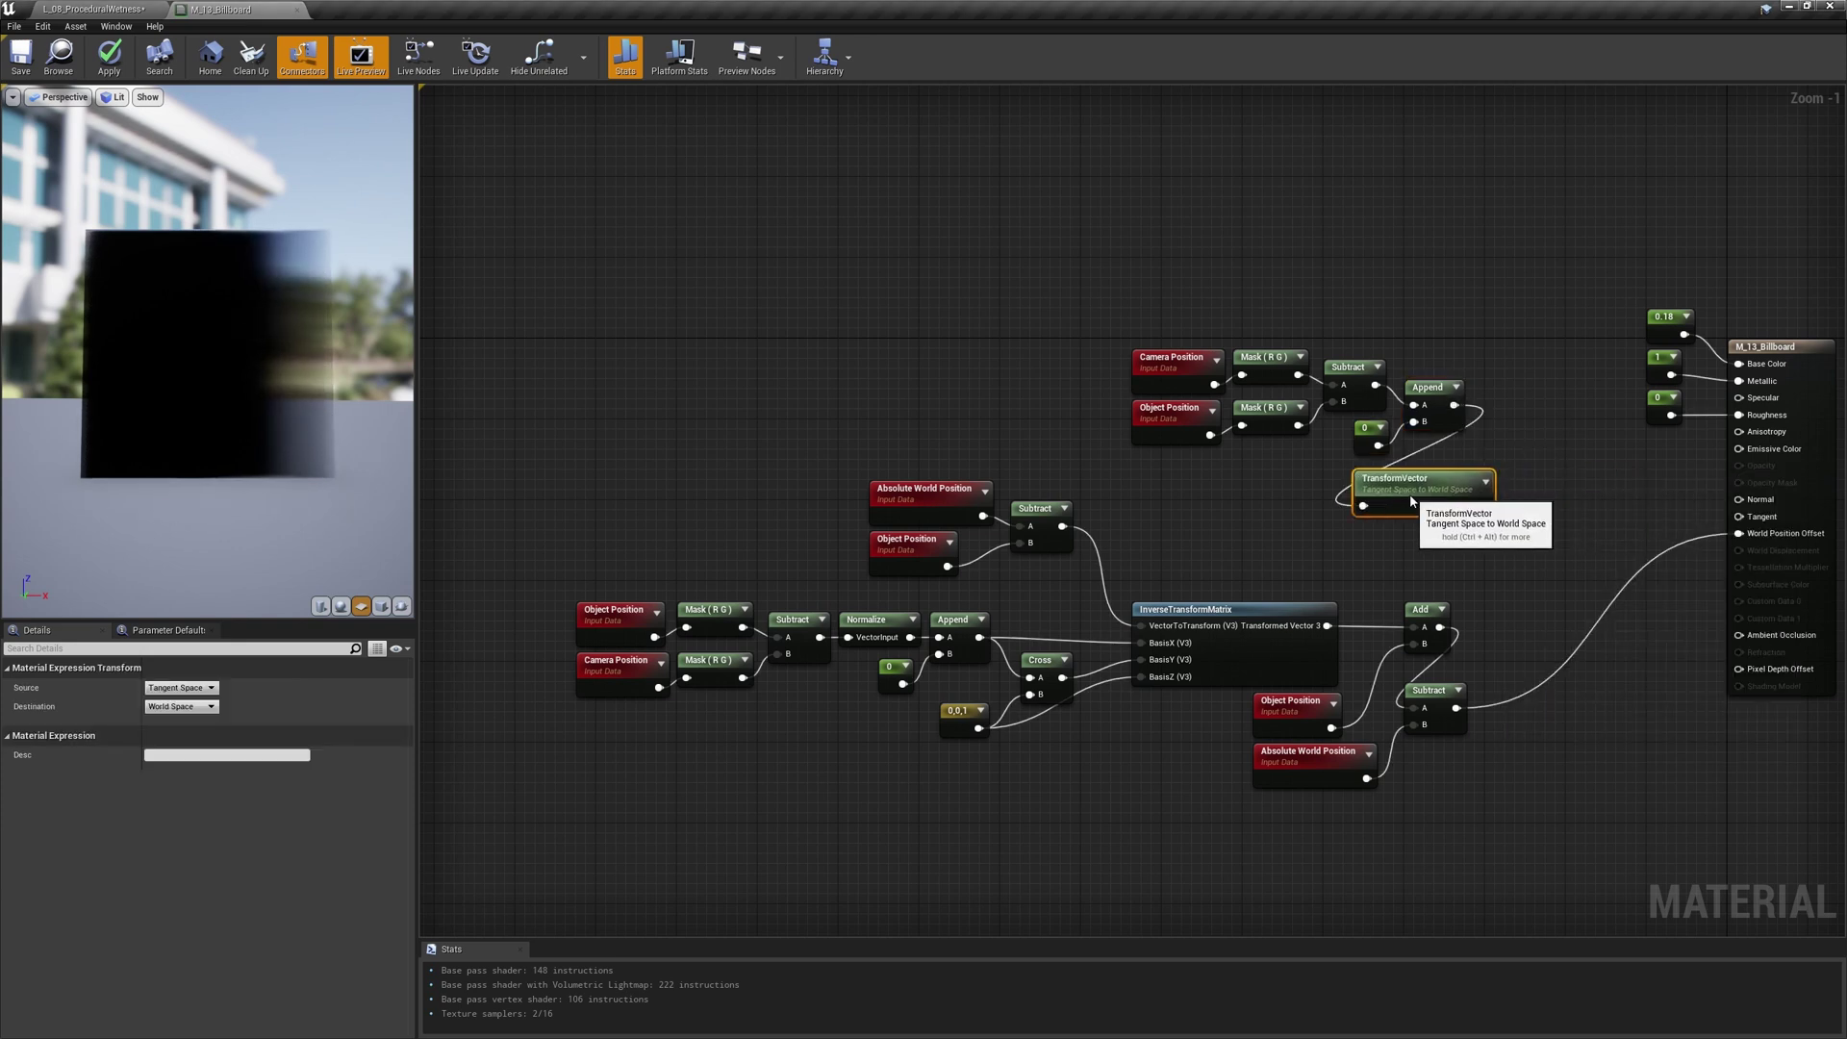
{"action": "left_click", "coordinate": [181, 687]}
{"action": "left_click", "coordinate": [181, 723]}
{"action": "left_click", "coordinate": [181, 706]}
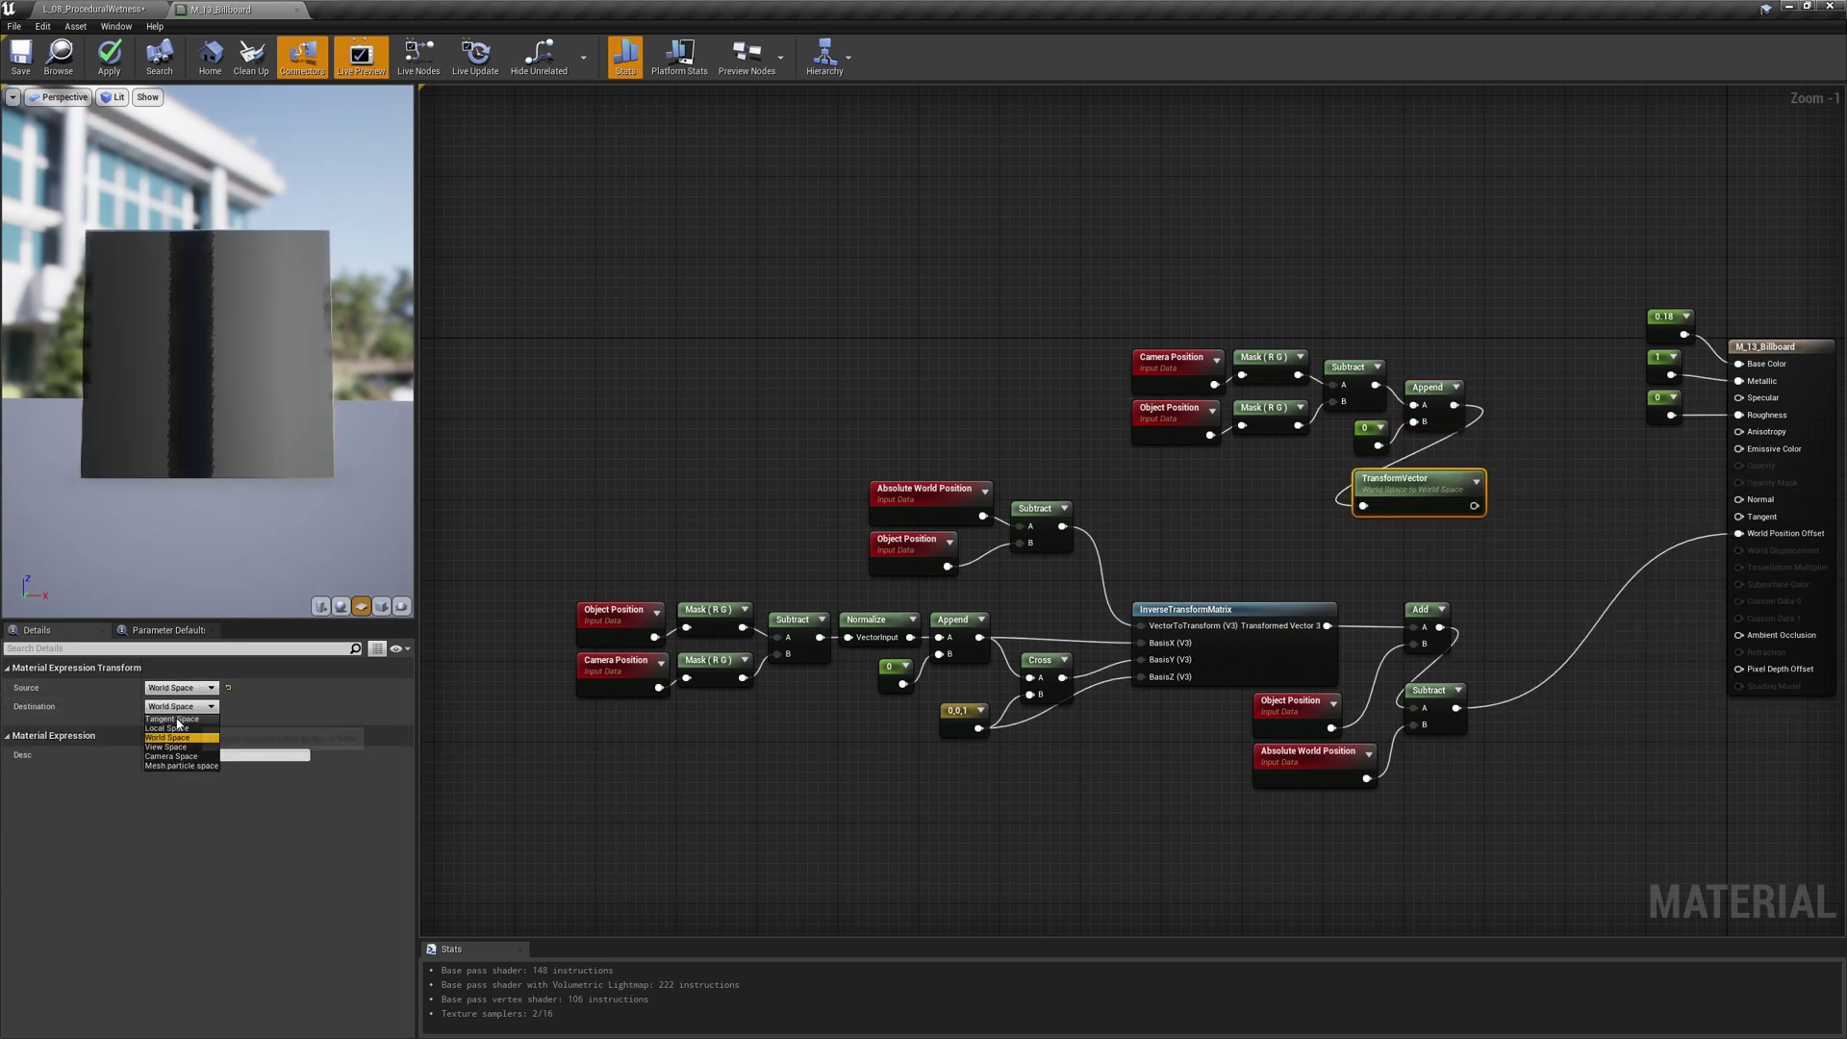
{"action": "left_click", "coordinate": [181, 726]}
{"action": "left_click_drag", "start_coordinate": [1483, 505], "coordinate": [1739, 499]}
{"action": "left_click", "coordinate": [1234, 559]}
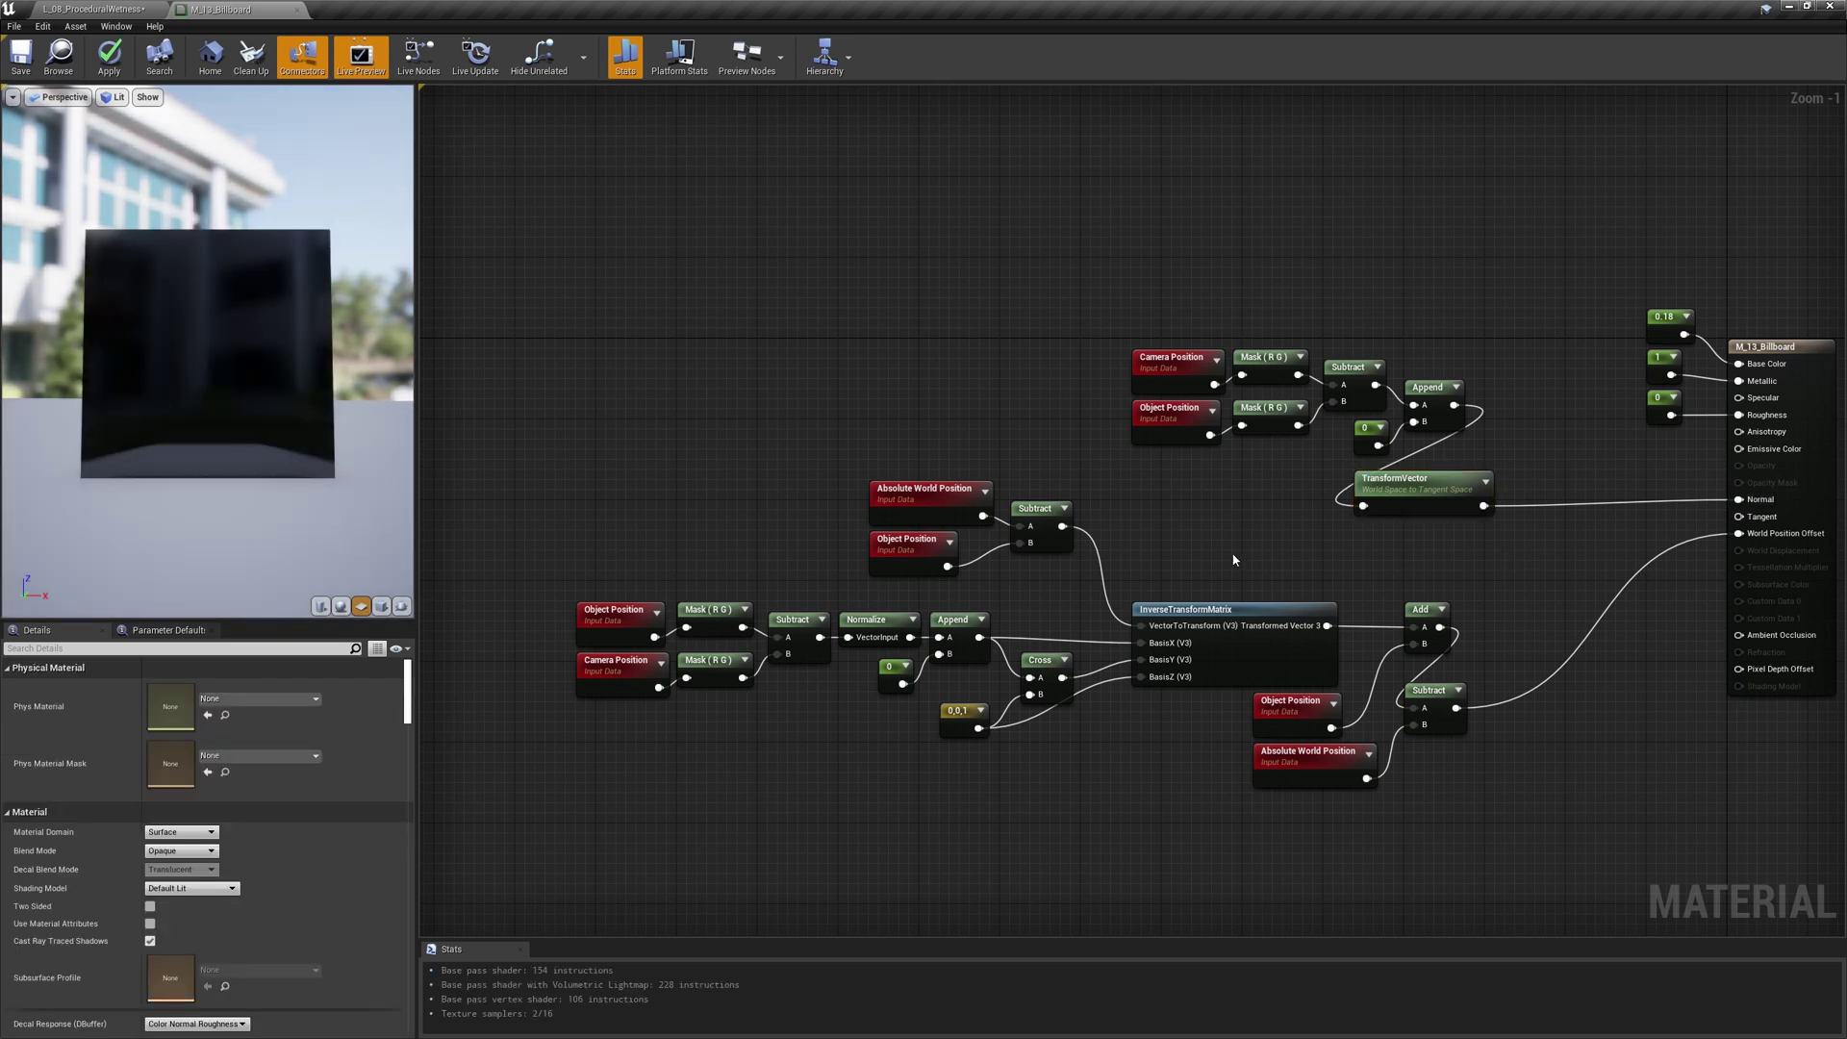
- Examine the preview plane from several angles to check its camera-facing rotation and reflections
{"action": "left_click_drag", "start_coordinate": [273, 494], "coordinate": [481, 577]}
{"action": "left_click_drag", "start_coordinate": [207, 433], "coordinate": [442, 317]}
{"action": "left_click_drag", "start_coordinate": [207, 385], "coordinate": [433, 317]}
{"action": "left_click_drag", "start_coordinate": [202, 476], "coordinate": [241, 486]}
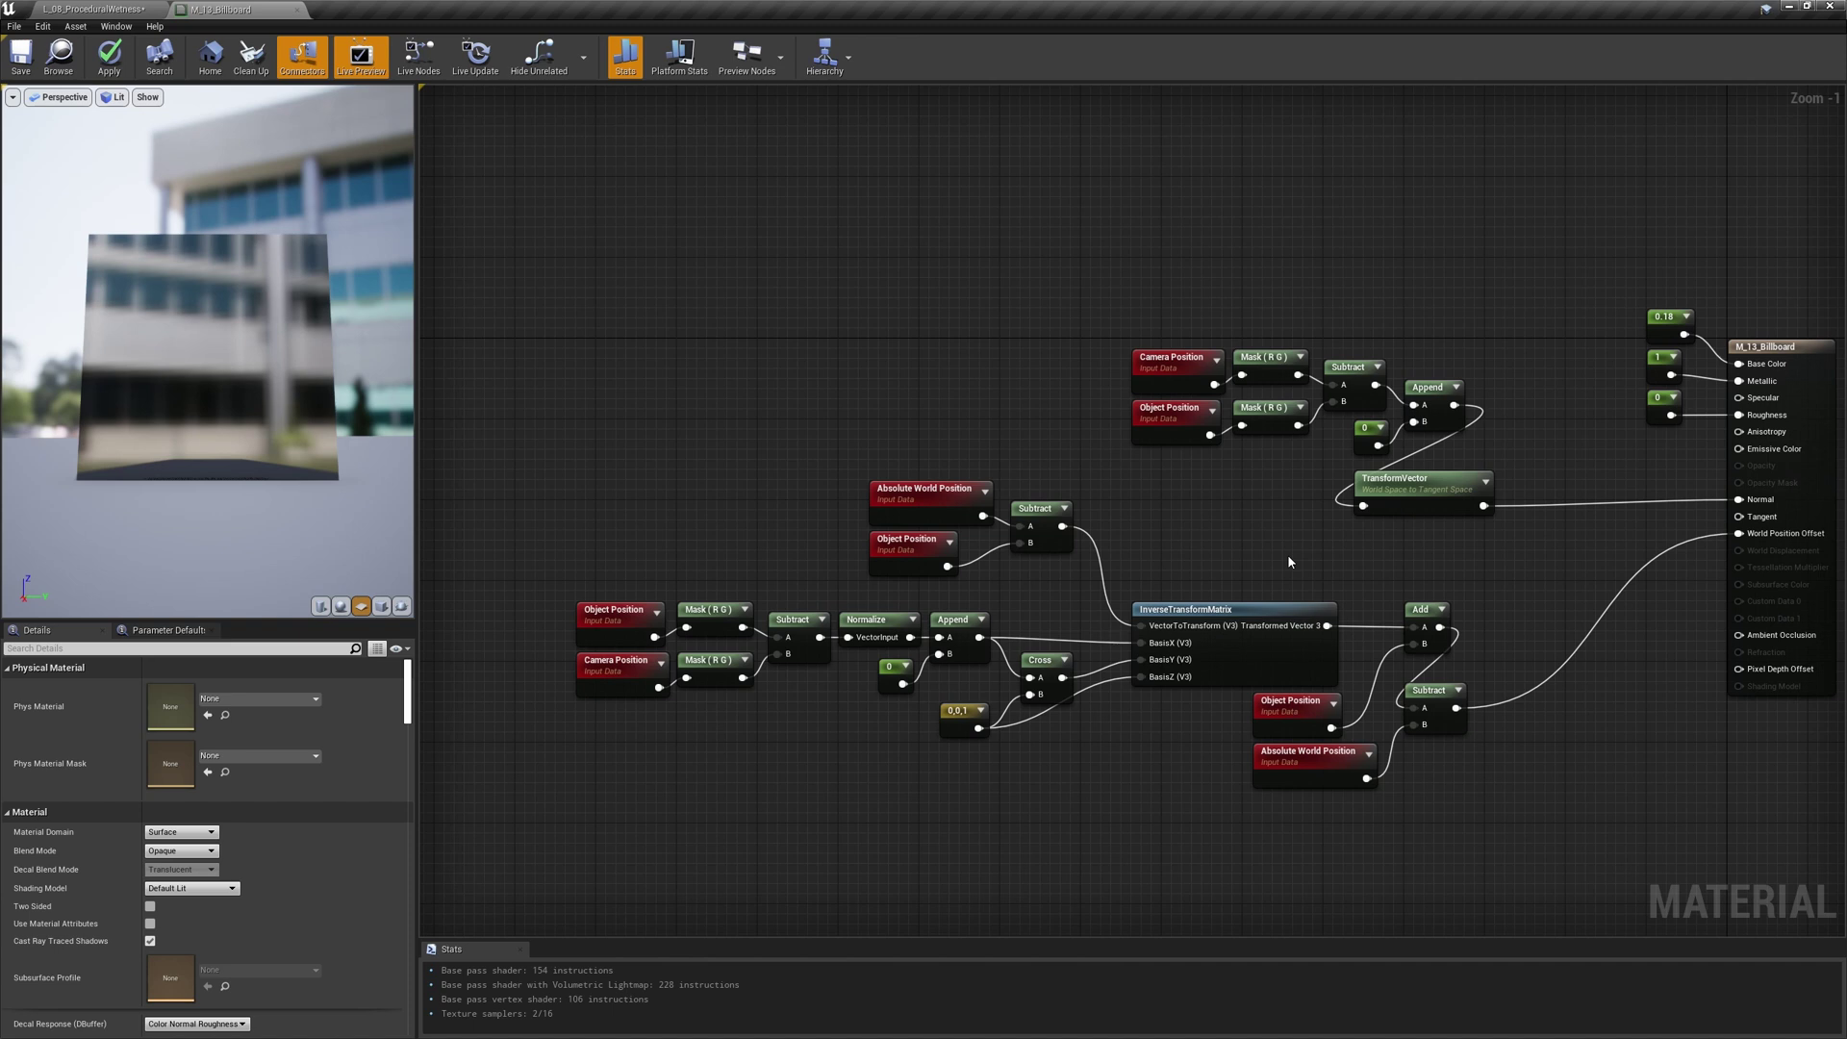